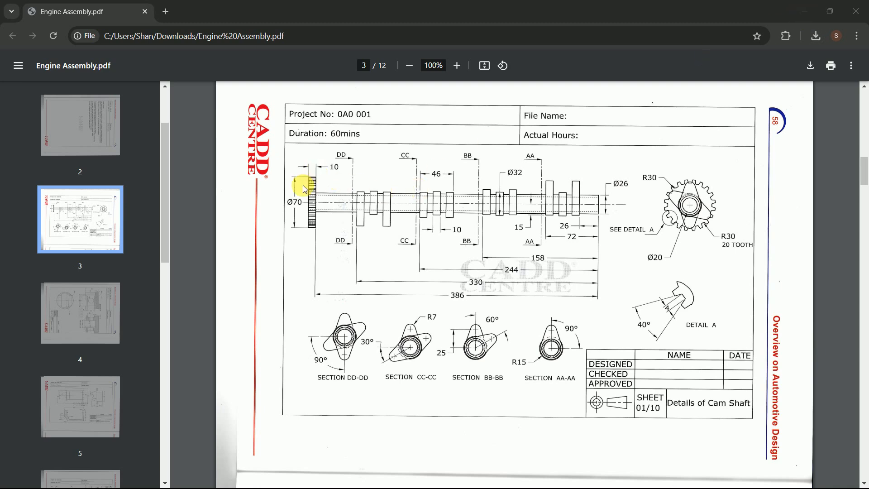
Switch from the camshaft PDF drawing to SOLIDWORKS and create a new part document
{"action": "left_click", "coordinate": [808, 14]}
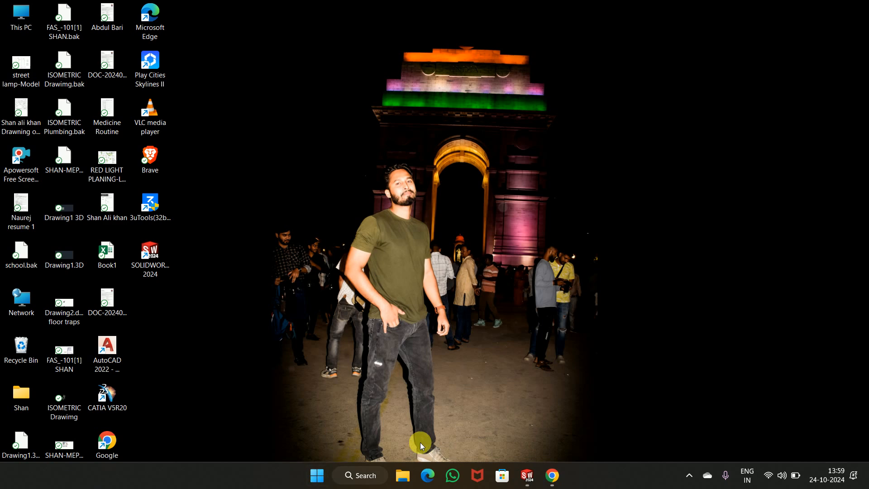
{"action": "left_click", "coordinate": [526, 474]}
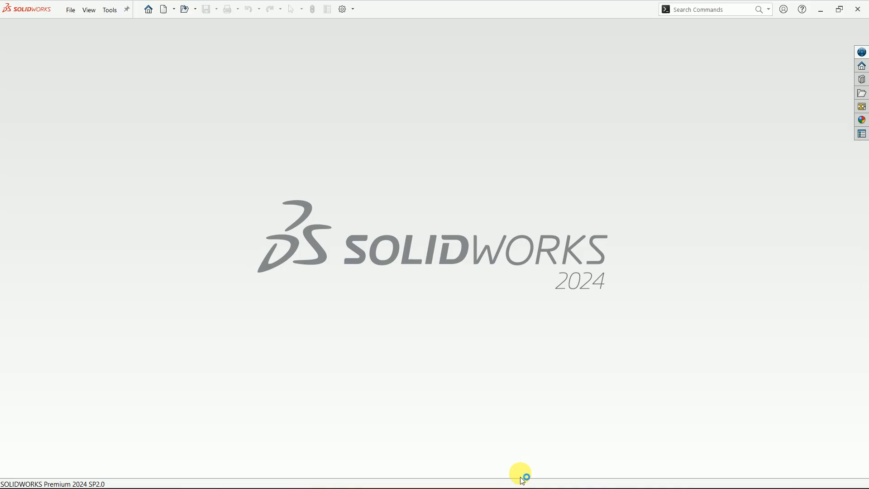
{"action": "left_click", "coordinate": [72, 15]}
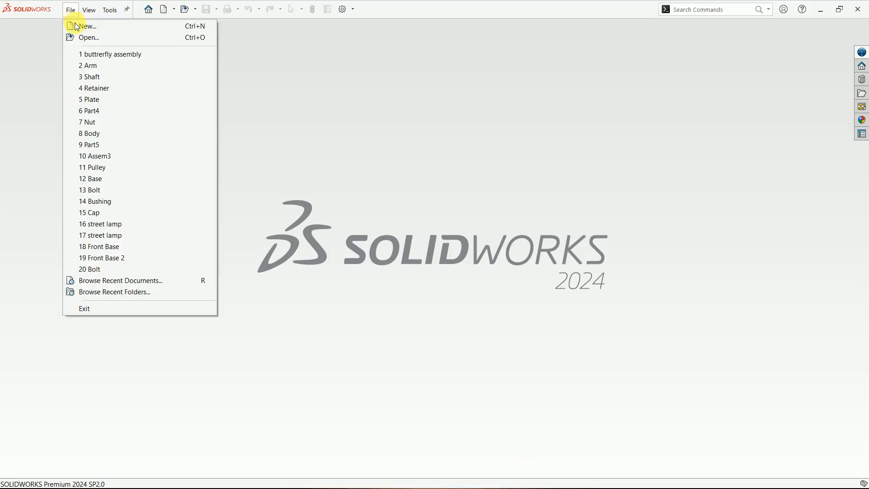
{"action": "left_click", "coordinate": [84, 23]}
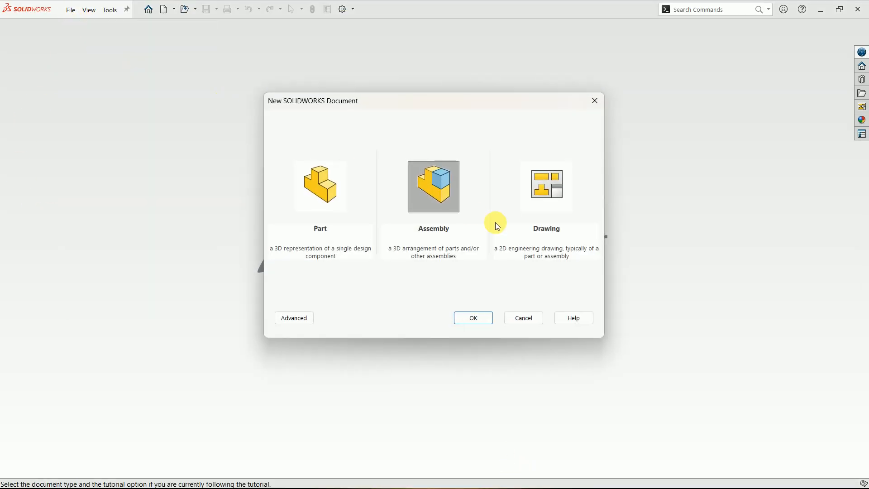
{"action": "left_click", "coordinate": [336, 213]}
{"action": "left_click", "coordinate": [475, 317]}
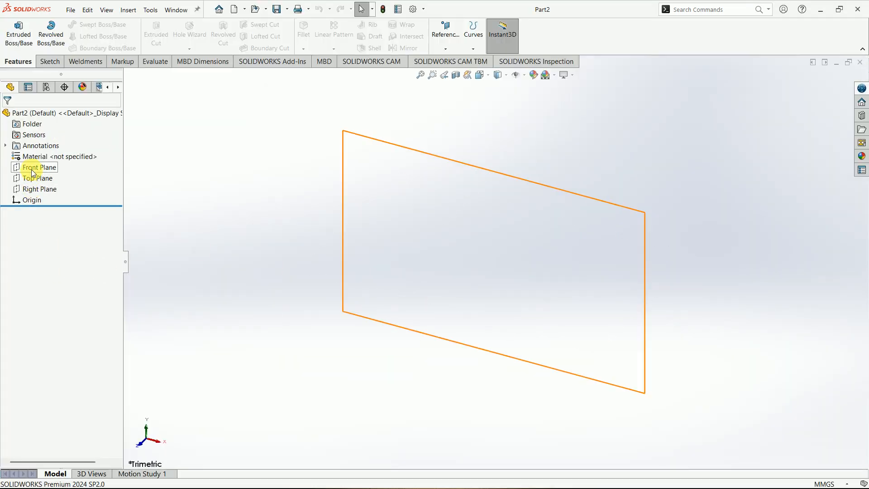
Sketch a circle centred on the origin on the Right Plane
{"action": "left_click", "coordinate": [32, 189]}
{"action": "left_click", "coordinate": [43, 171]}
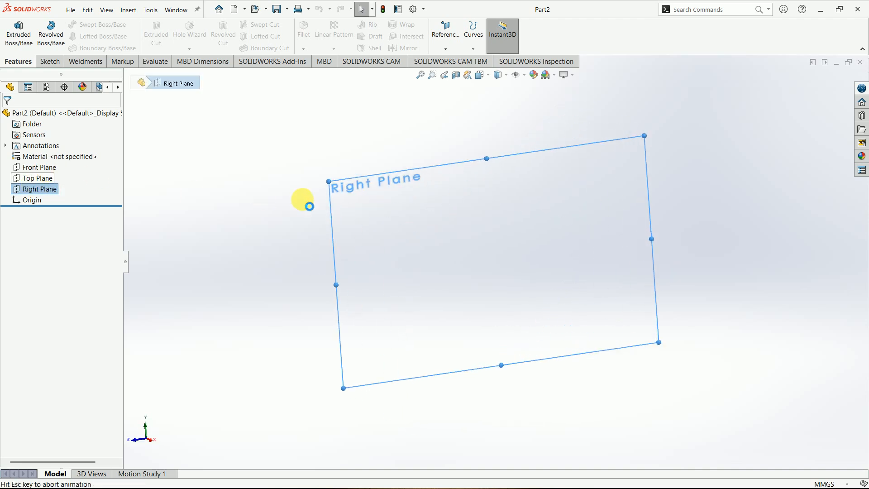
{"action": "right_click_drag", "start_coordinate": [257, 197], "coordinate": [312, 199]}
{"action": "left_click", "coordinate": [496, 262]}
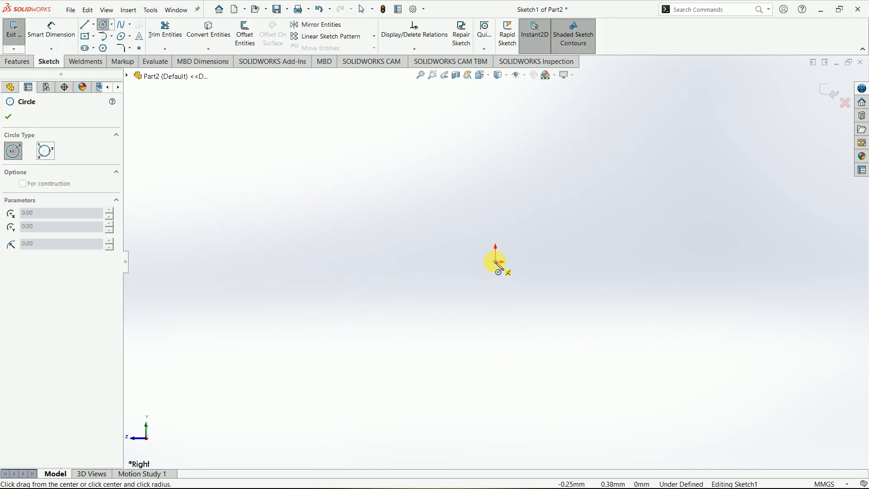
{"action": "left_click", "coordinate": [530, 208]}
Dimension the circle's diameter as 70 mm and close the sketch
{"action": "right_click_drag", "start_coordinate": [553, 245], "coordinate": [537, 217]}
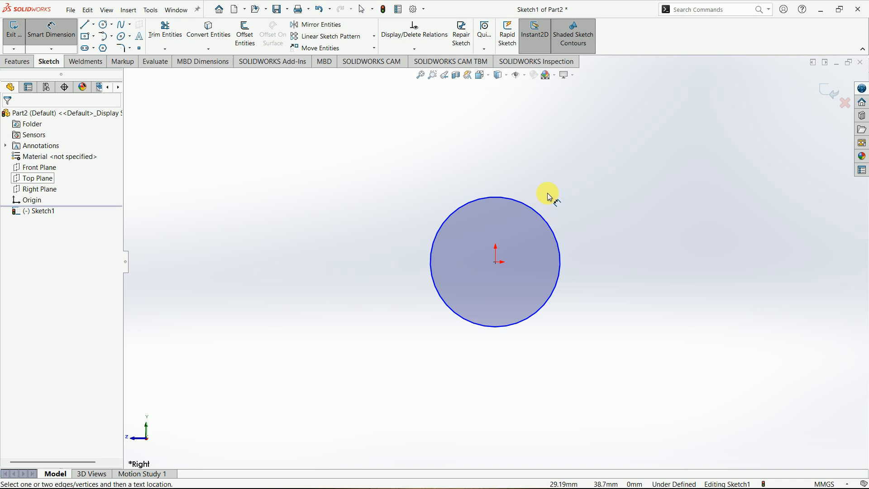
{"action": "left_click", "coordinate": [534, 213]}
{"action": "left_click", "coordinate": [548, 196]}
{"action": "type", "text": "70"}
{"action": "key", "text": "Return"}
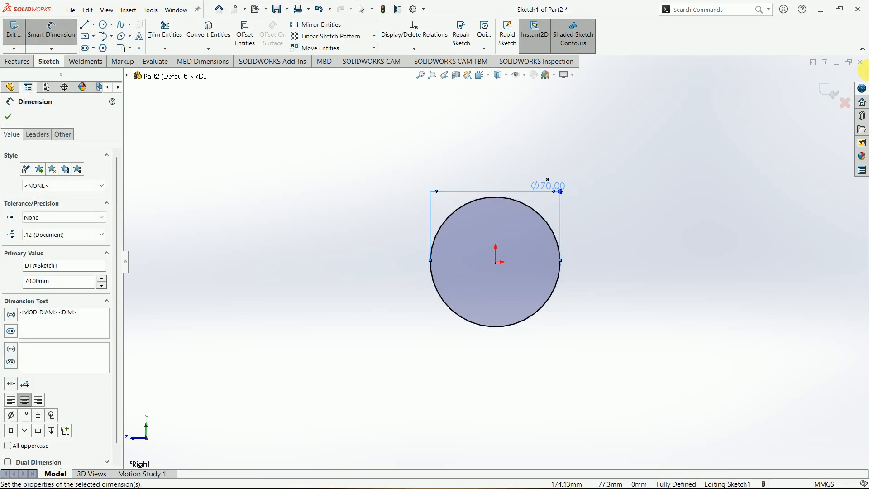
{"action": "left_click", "coordinate": [827, 90]}
Extrude the circle as a Blind boss 10 mm deep
{"action": "middle_click_drag", "start_coordinate": [712, 165], "coordinate": [633, 223]}
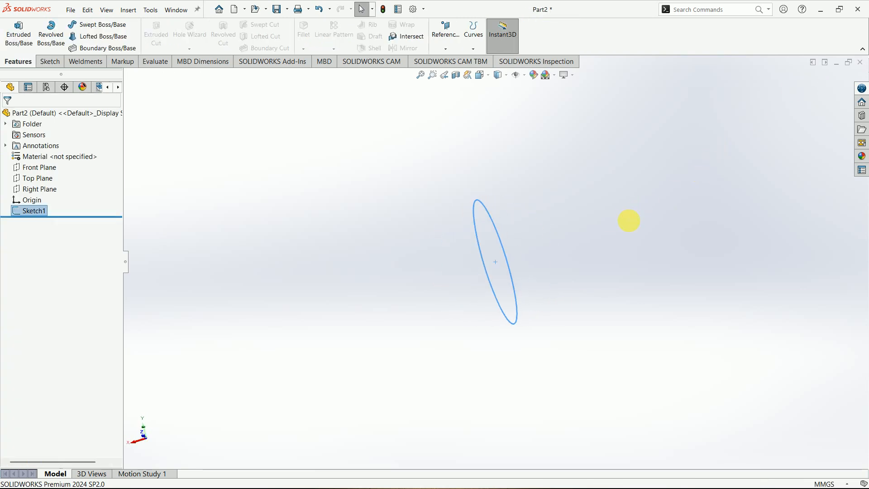
{"action": "left_click", "coordinate": [18, 32]}
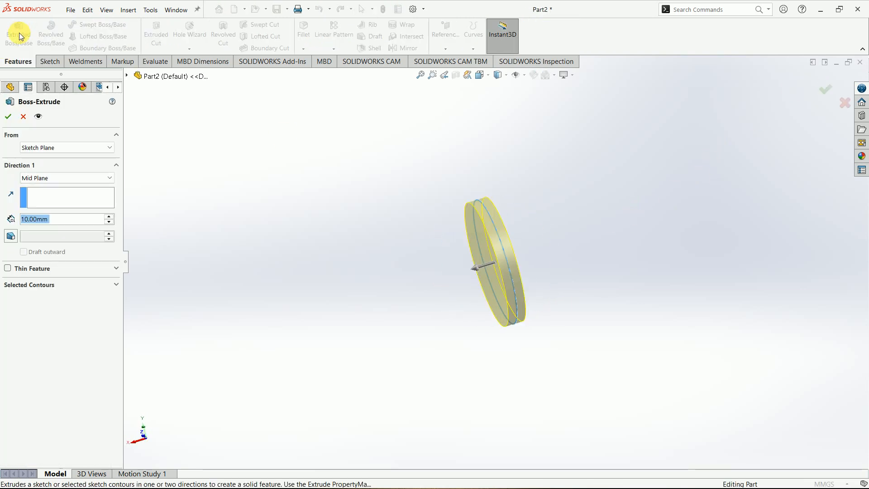
{"action": "left_click", "coordinate": [42, 178]}
{"action": "left_click", "coordinate": [36, 197]}
{"action": "left_click", "coordinate": [37, 180]}
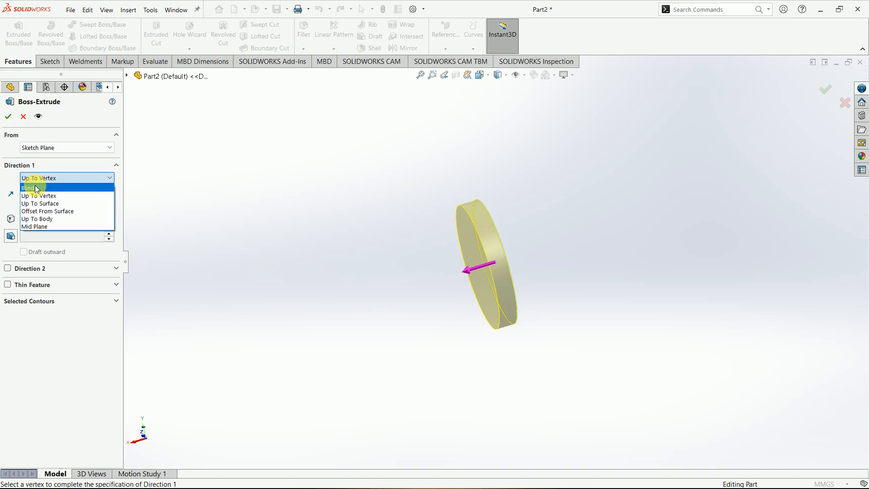
{"action": "left_click", "coordinate": [36, 188]}
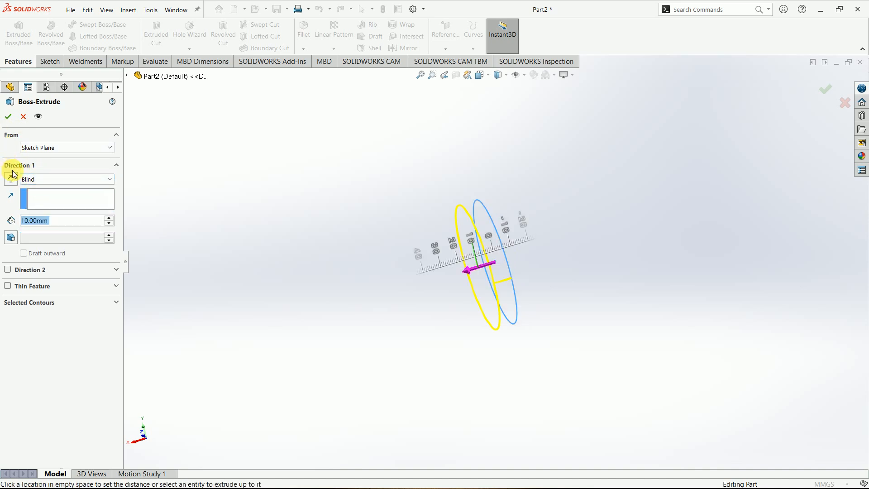
{"action": "left_click", "coordinate": [8, 116]}
Start a sketch on the disc's flat face and draw a concentric circle of about 29.5 mm radius
{"action": "middle_click_drag", "start_coordinate": [504, 223], "coordinate": [482, 241]}
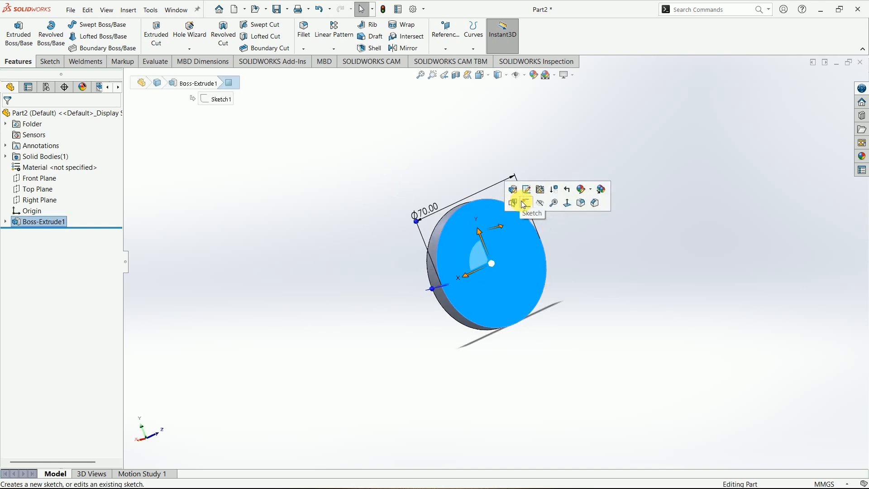
{"action": "left_click", "coordinate": [526, 204]}
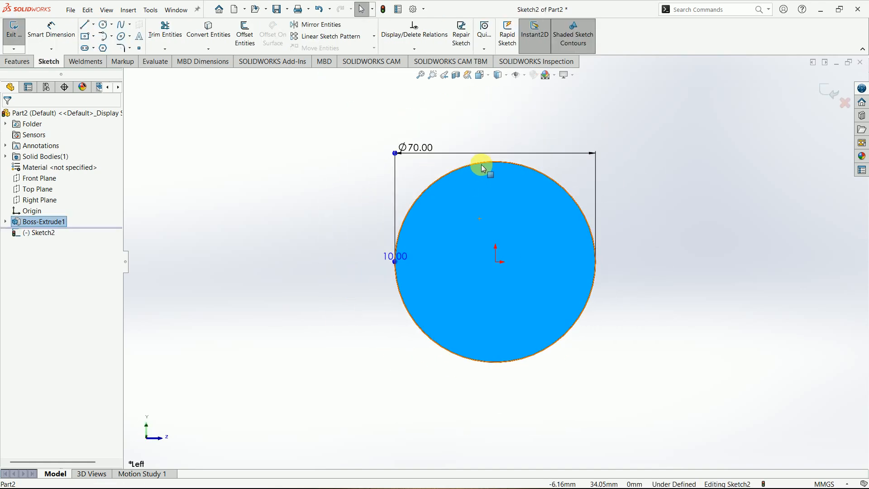
{"action": "left_click", "coordinate": [104, 24]}
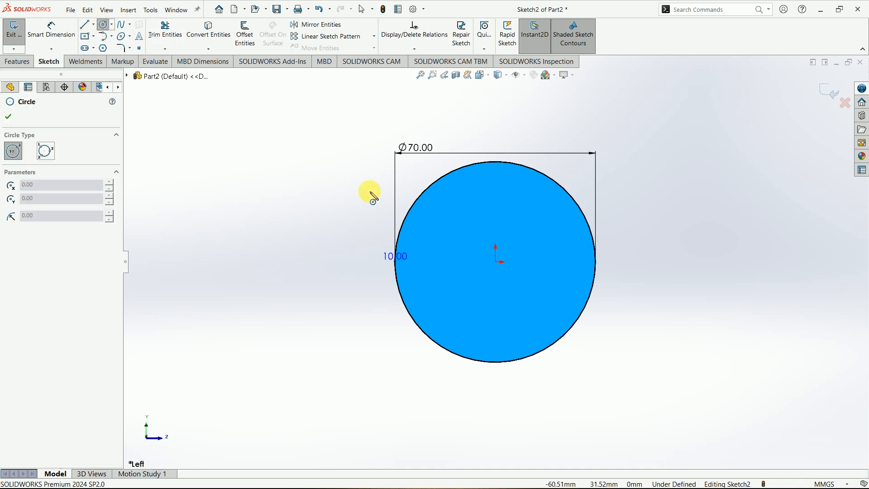
{"action": "left_click", "coordinate": [496, 262]}
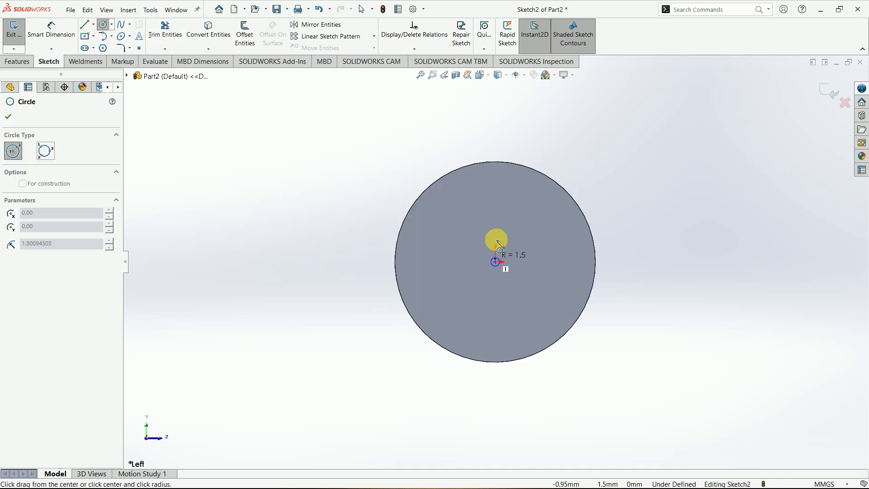
{"action": "left_click", "coordinate": [517, 182]}
{"action": "scroll", "coordinate": [516, 187], "scroll_direction": "down", "scroll_amount": 3}
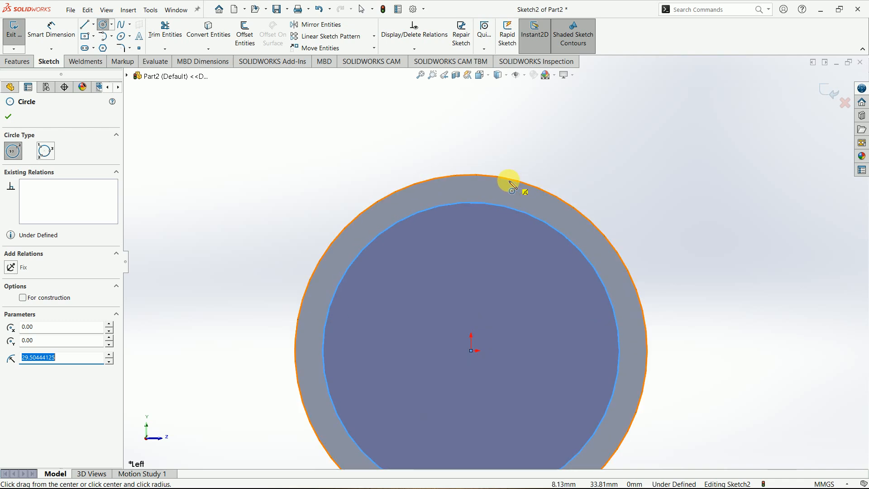
{"action": "left_click", "coordinate": [85, 25]}
{"action": "left_click", "coordinate": [462, 207]}
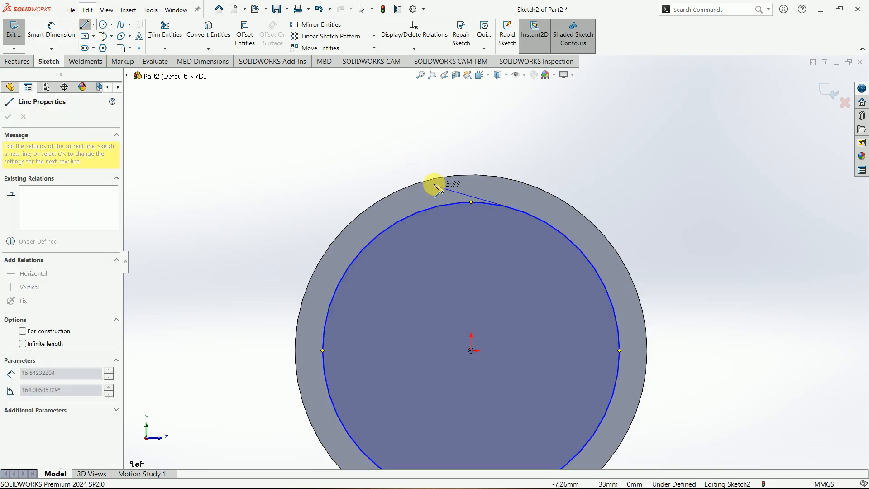
{"action": "key", "text": "Escape"}
{"action": "key", "text": "Escape"}
Draw a slanted line from the disc's outer edge to the inner circle, just left of the top centre
{"action": "scroll", "coordinate": [501, 229], "scroll_direction": "up", "scroll_amount": 2}
{"action": "scroll", "coordinate": [524, 246], "scroll_direction": "down", "scroll_amount": 4}
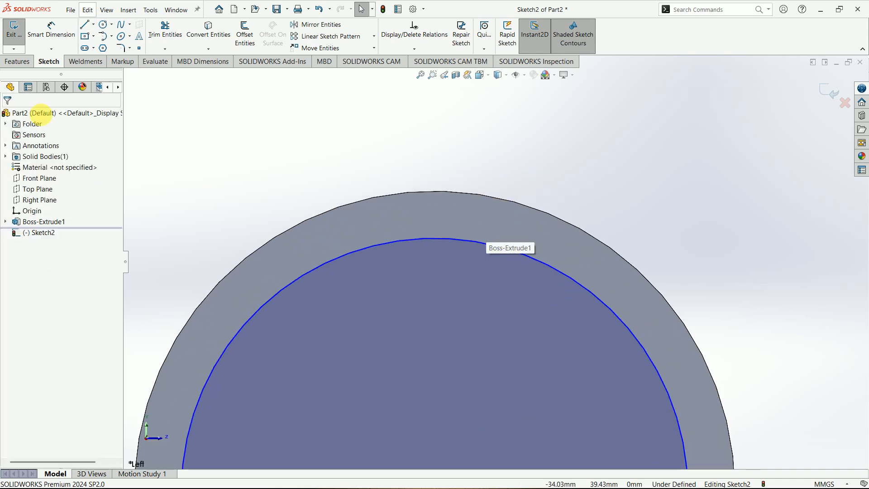
{"action": "left_click", "coordinate": [84, 26]}
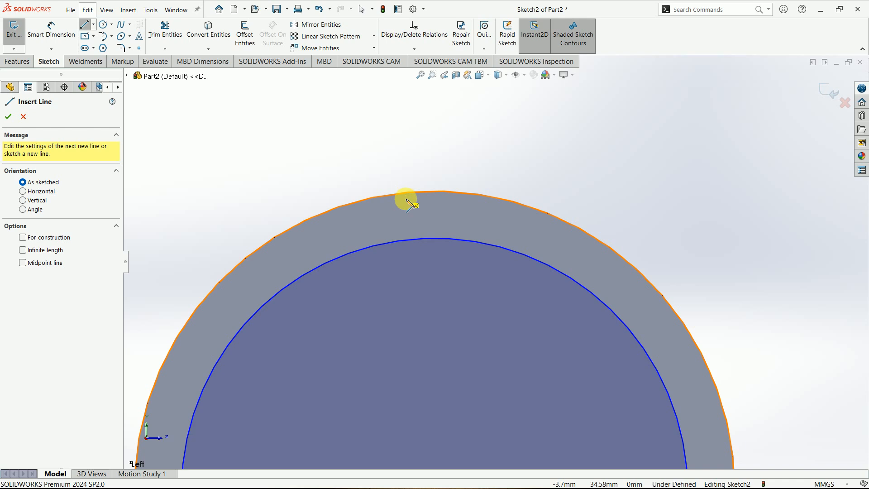
{"action": "left_click", "coordinate": [402, 193]}
{"action": "left_click", "coordinate": [420, 238]}
{"action": "key", "text": "Escape"}
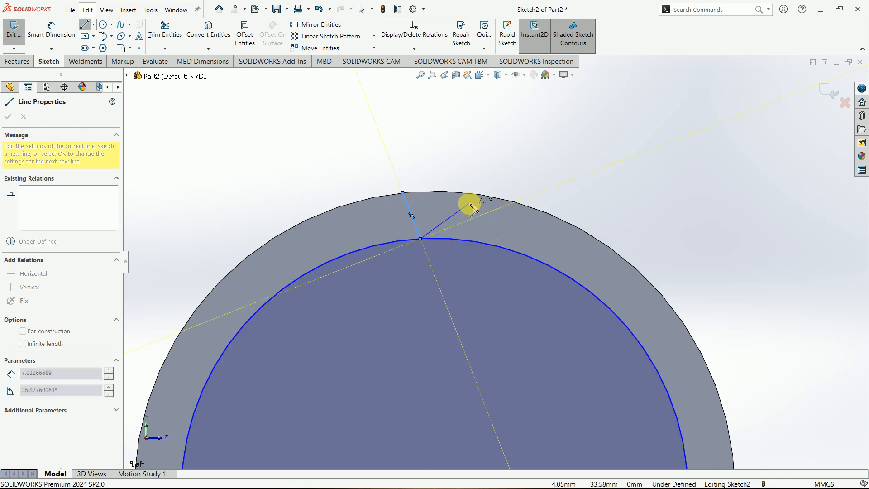
{"action": "key", "text": "Escape"}
Draw an oppositely slanted line from the disc's outer edge to the inner circle, just right of the top centre
{"action": "left_click", "coordinate": [84, 26]}
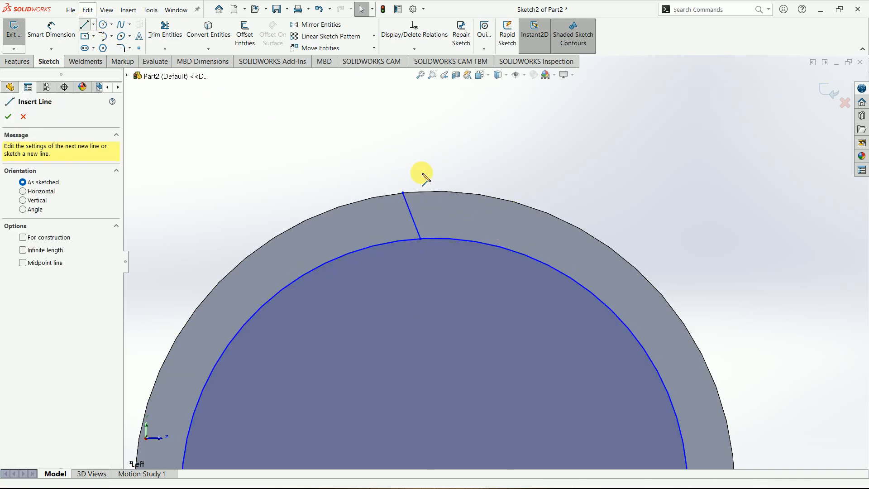
{"action": "left_click", "coordinate": [488, 196]}
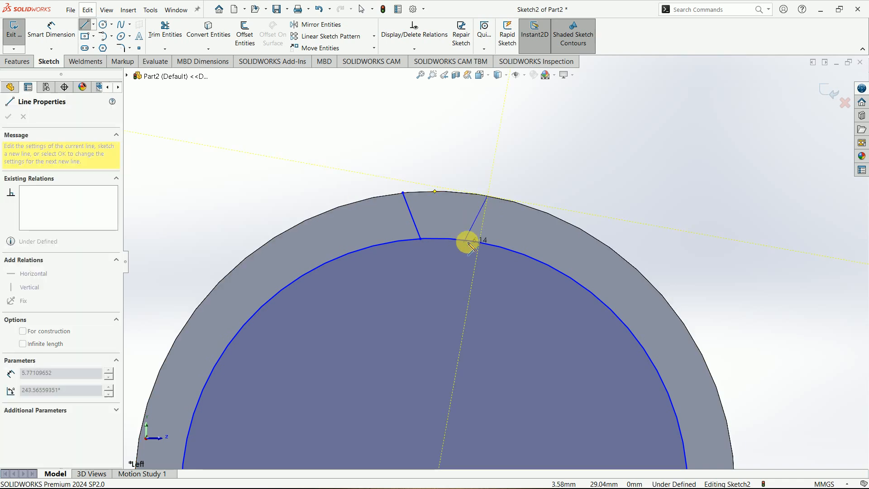
{"action": "left_click", "coordinate": [472, 241]}
{"action": "key", "text": "Escape"}
{"action": "key", "text": "Escape"}
Draw a vertical centerline from the origin up to the disc's outer edge, 35 mm long
{"action": "scroll", "coordinate": [479, 239], "scroll_direction": "up", "scroll_amount": 5}
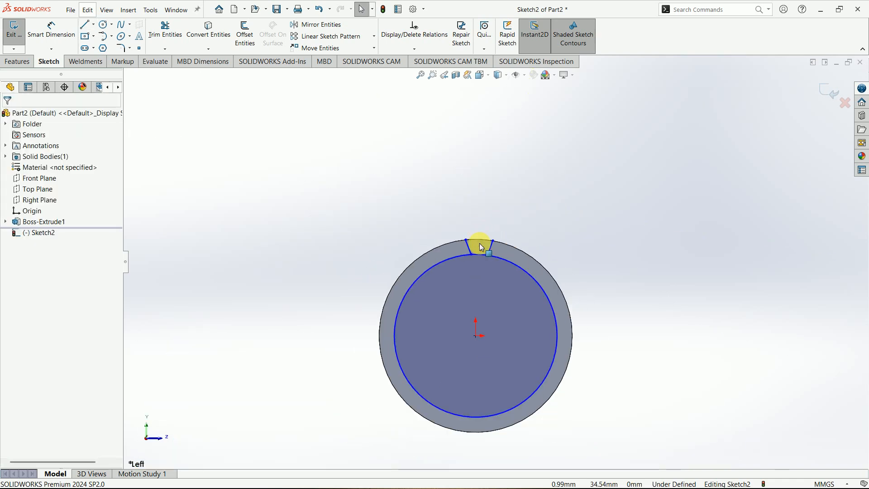
{"action": "left_click", "coordinate": [94, 25]}
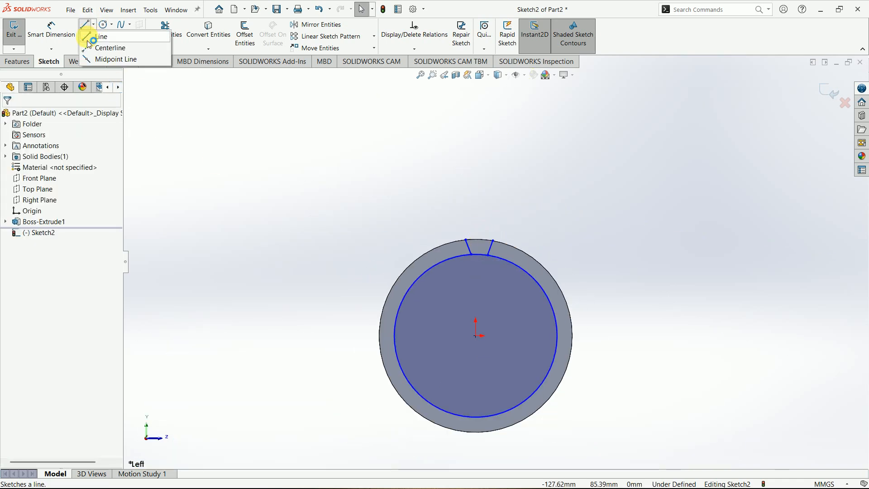
{"action": "left_click", "coordinate": [97, 45]}
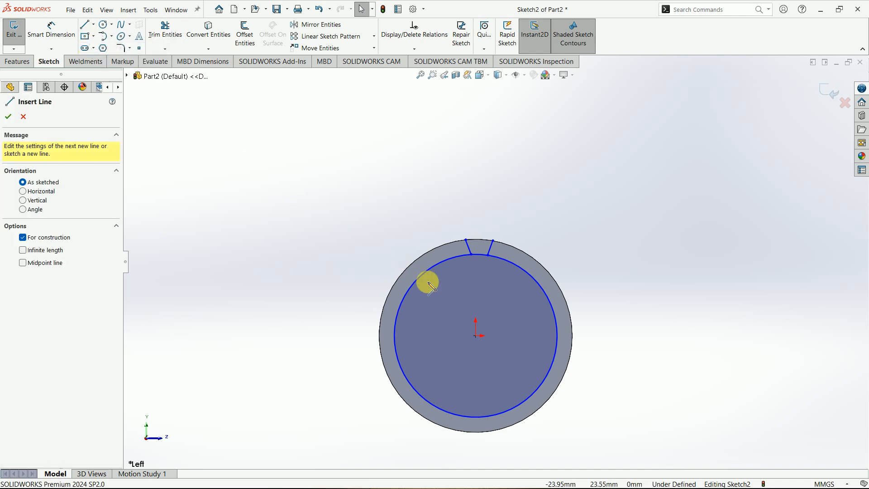
{"action": "left_click", "coordinate": [479, 338]}
{"action": "left_click", "coordinate": [477, 240]}
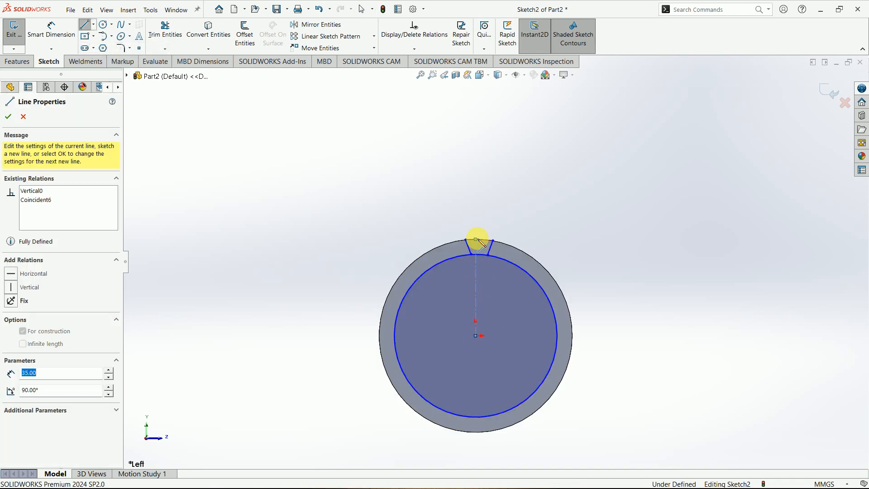
{"action": "key", "text": "Escape"}
{"action": "key", "text": "Escape"}
Make the two slanted lines symmetric about the vertical centerline
{"action": "scroll", "coordinate": [477, 245], "scroll_direction": "up", "scroll_amount": 3}
{"action": "left_click_drag", "start_coordinate": [403, 188], "coordinate": [566, 262]}
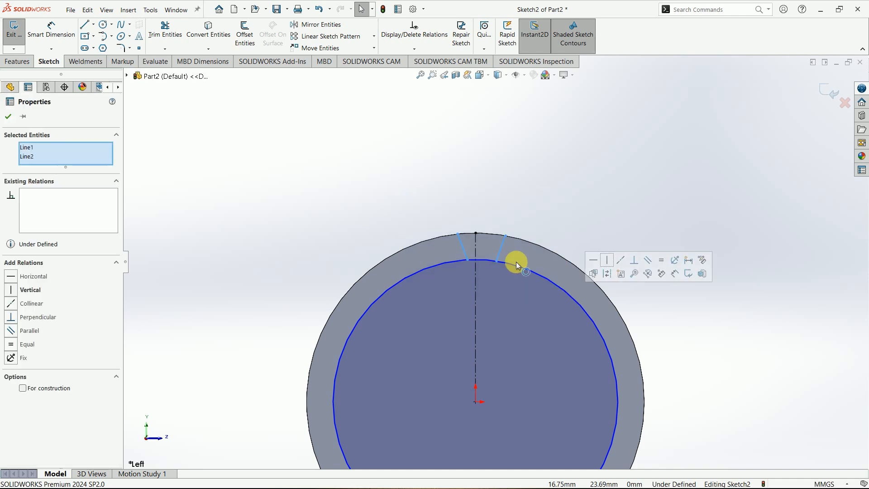
{"action": "left_click", "coordinate": [475, 247], "text": "ctrl"}
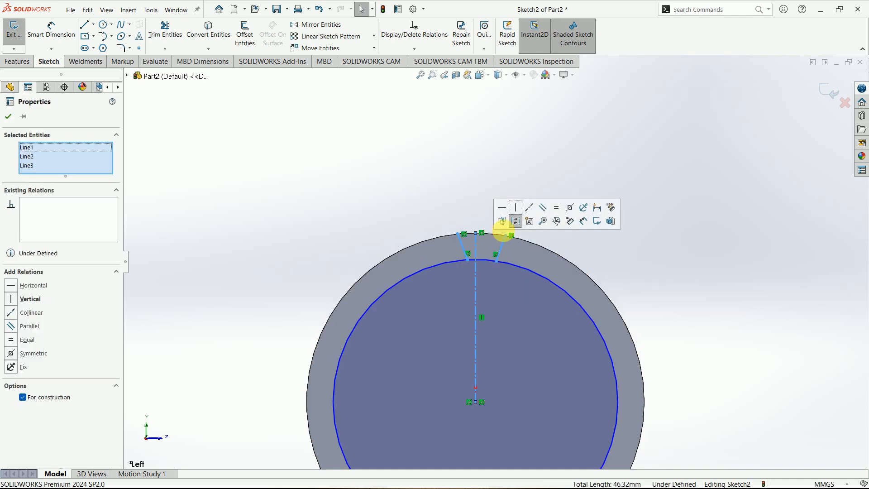
{"action": "left_click", "coordinate": [570, 209]}
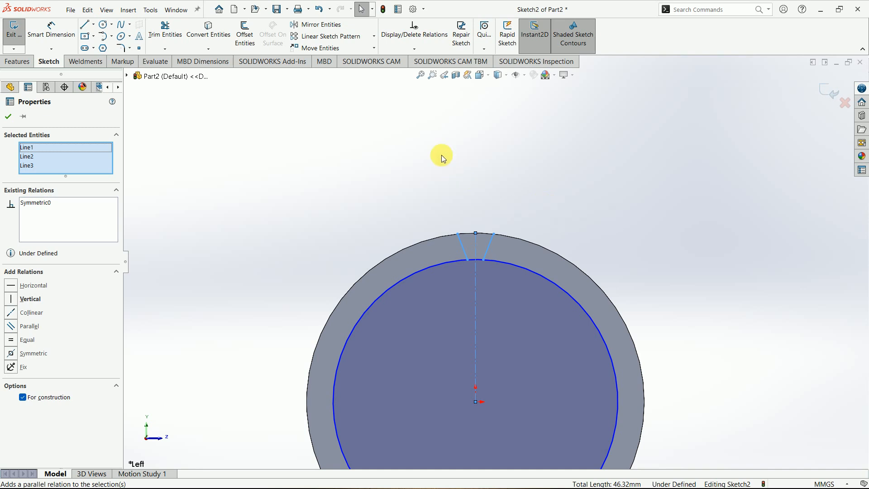
{"action": "left_click", "coordinate": [401, 123]}
Convert the disc's outer circular edge into a sketch entity
{"action": "scroll", "coordinate": [504, 253], "scroll_direction": "up", "scroll_amount": 3}
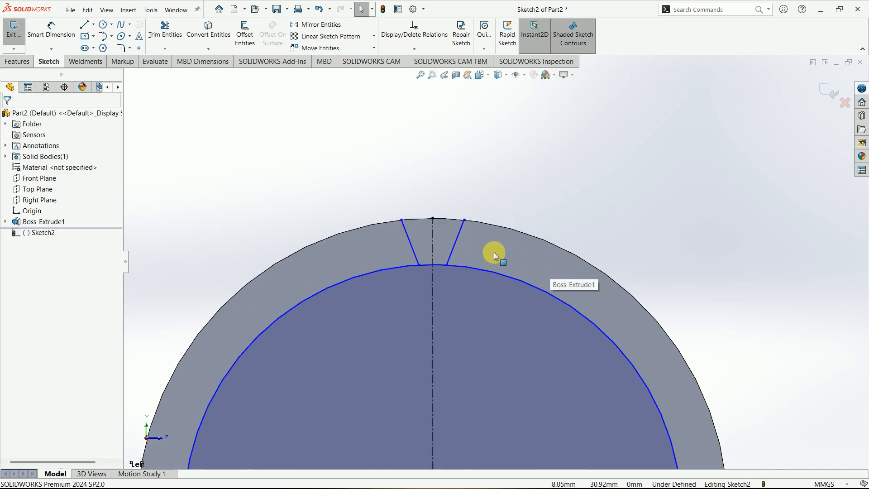
{"action": "left_click", "coordinate": [450, 219]}
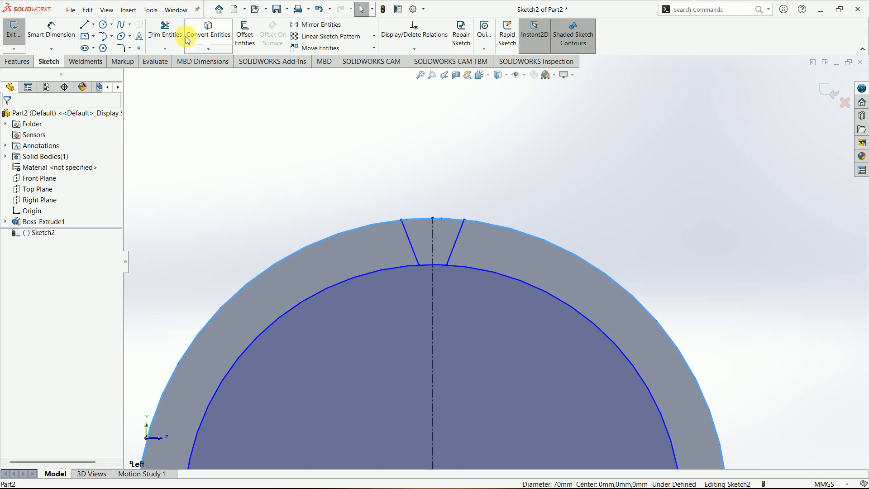
{"action": "left_click", "coordinate": [201, 37]}
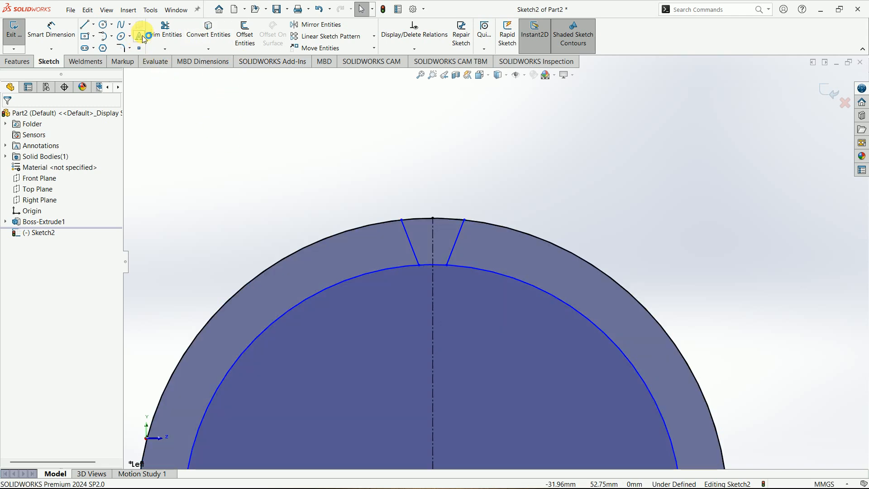
Trim the outer and inner circles so only the closed tooth-gap profile between the slanted lines remains
{"action": "left_click", "coordinate": [166, 38]}
{"action": "left_click_drag", "start_coordinate": [290, 159], "coordinate": [335, 289]}
{"action": "scroll", "coordinate": [453, 252], "scroll_direction": "down", "scroll_amount": 2}
{"action": "scroll", "coordinate": [461, 253], "scroll_direction": "up", "scroll_amount": 1}
Dimension the inner arc of the tooth-gap profile with a radius of 30 mm
{"action": "right_click_drag", "start_coordinate": [473, 290], "coordinate": [467, 259]}
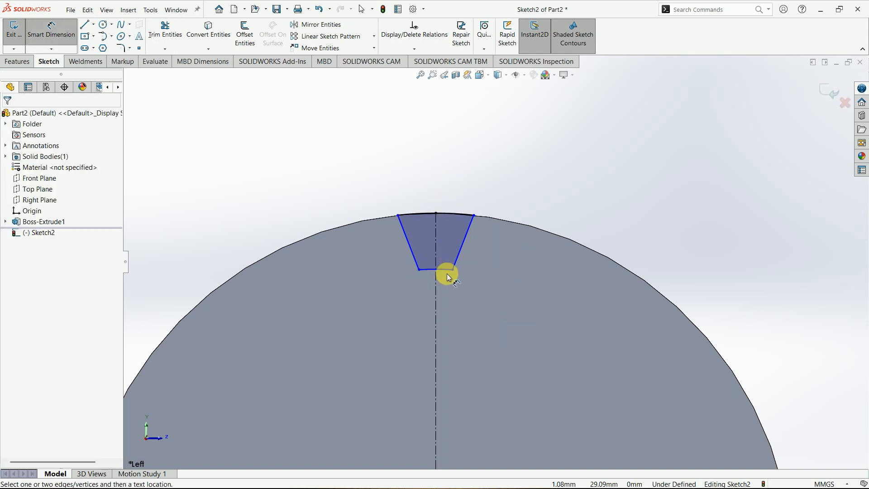
{"action": "left_click", "coordinate": [448, 275]}
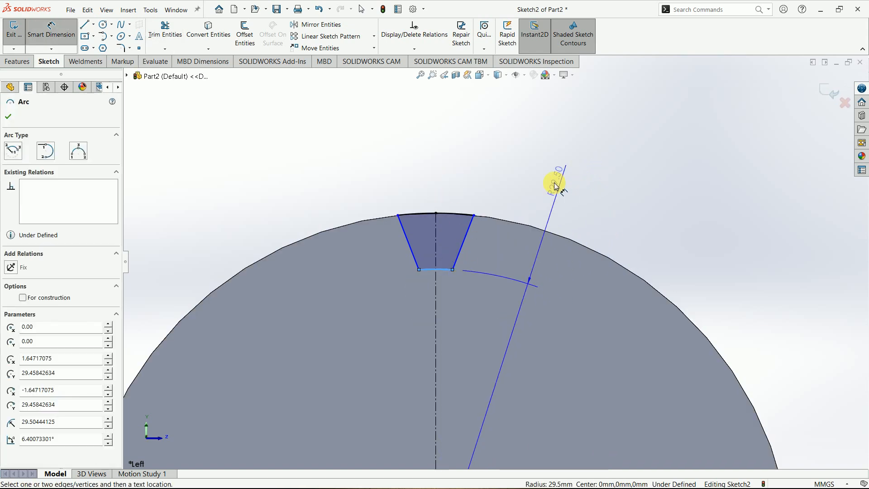
{"action": "left_click", "coordinate": [552, 181]}
{"action": "type", "text": "30"}
{"action": "key", "text": "Return"}
Dimension the angle between the two slanted lines of the tooth gap as 40 degrees
{"action": "left_click", "coordinate": [405, 229]}
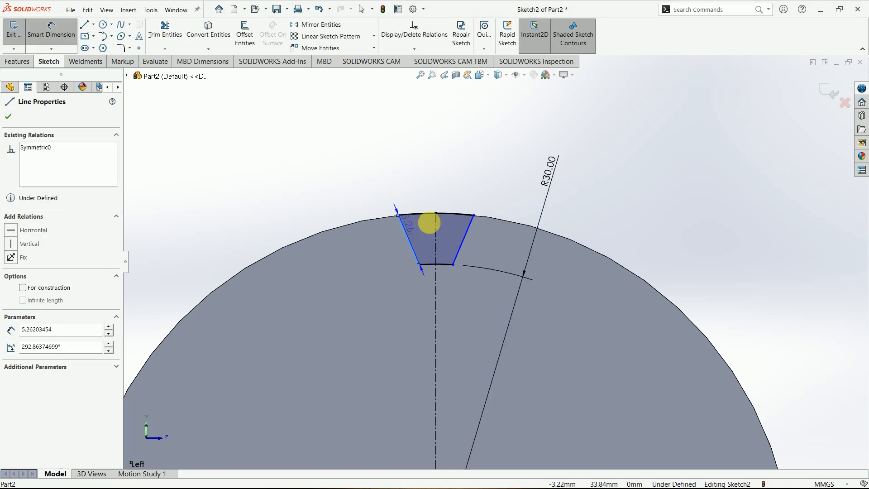
{"action": "left_click", "coordinate": [470, 227]}
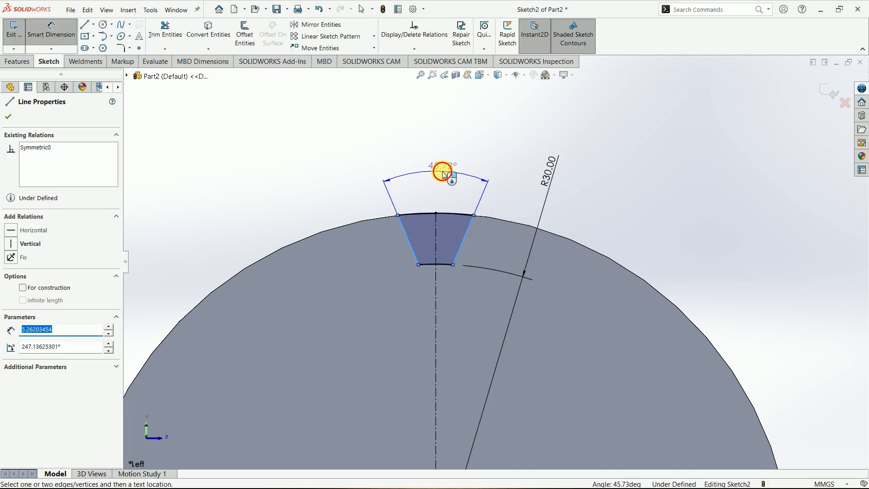
{"action": "left_click", "coordinate": [445, 173]}
{"action": "type", "text": "40"}
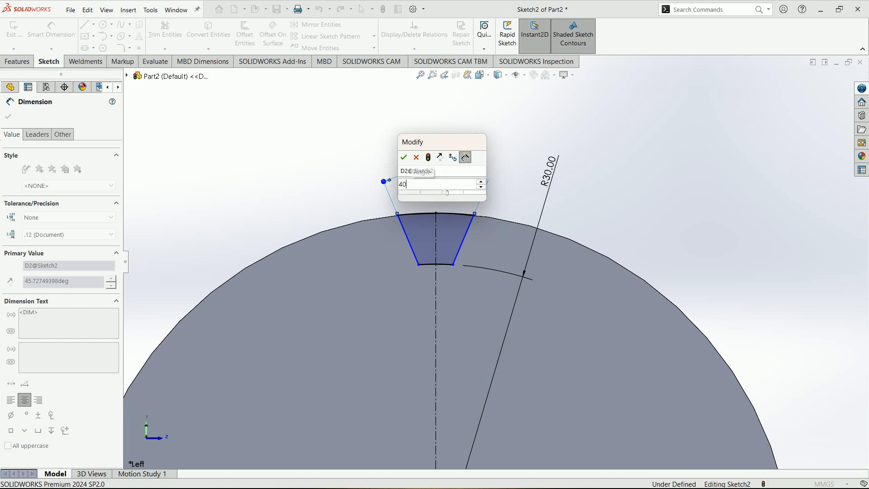
{"action": "key", "text": "Return"}
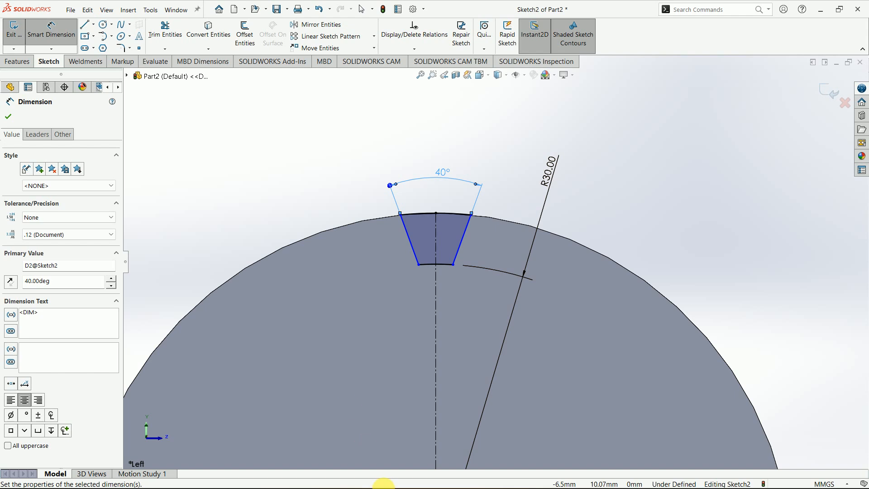
Switch to the Engine Assembly PDF in Chrome, check the gear tooth dimensions in Detail A, and return to SOLIDWORKS
{"action": "key", "text": "super"}
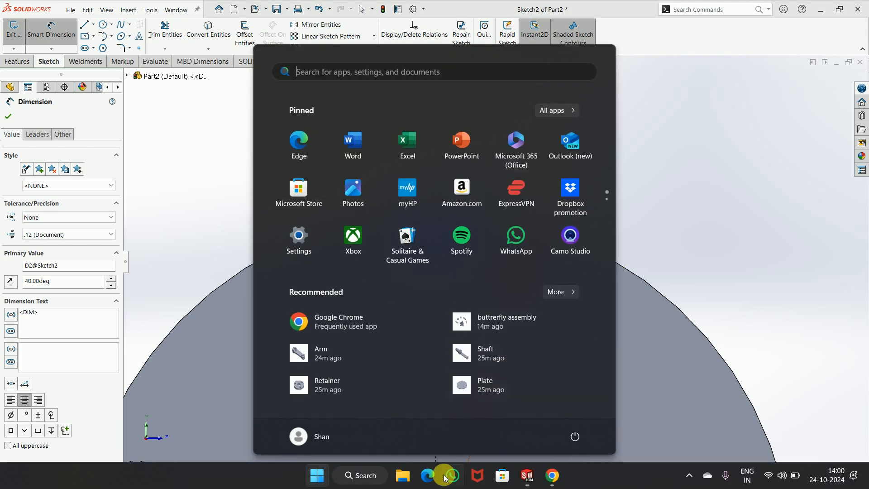
{"action": "left_click", "coordinate": [550, 481]}
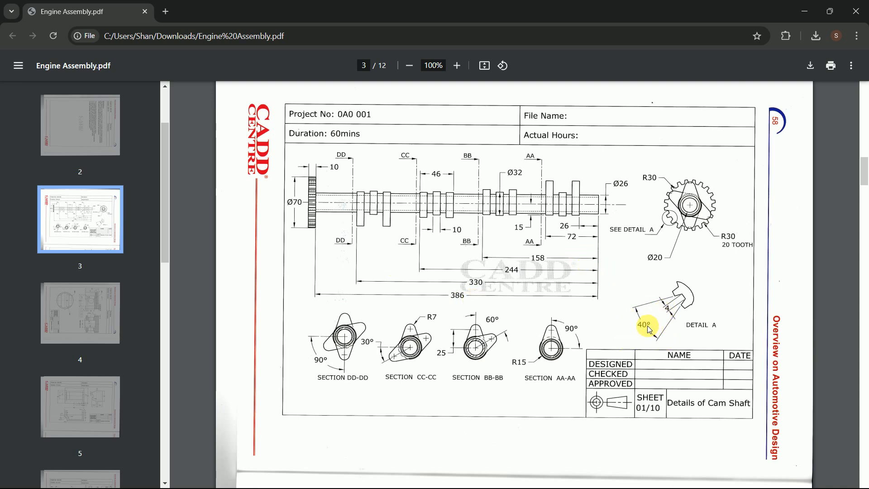
{"action": "left_click", "coordinate": [652, 186]}
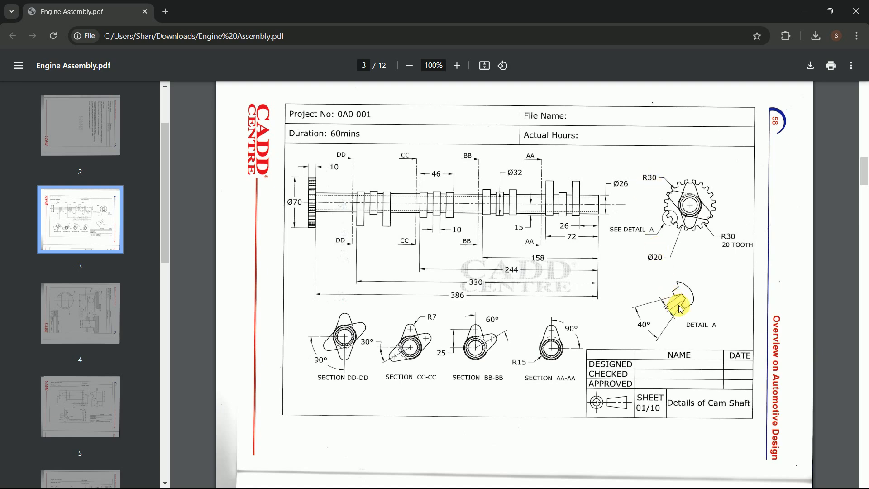
{"action": "left_click", "coordinate": [805, 12]}
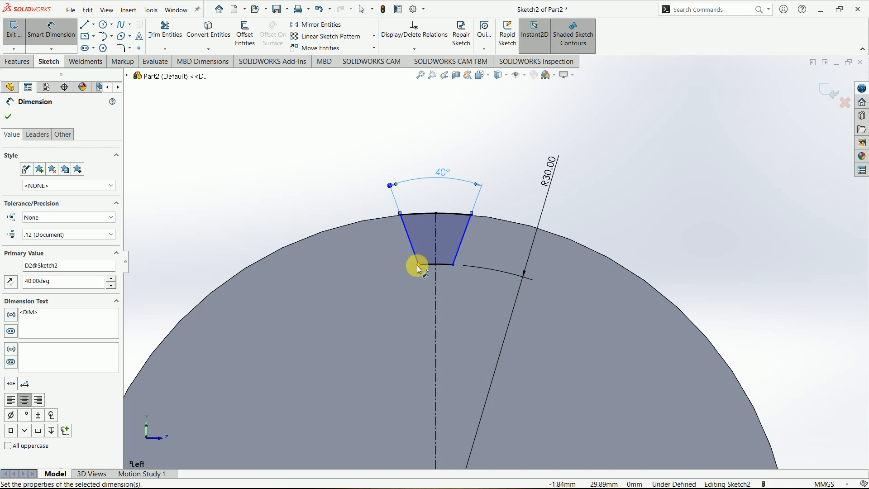
Dimension the width between the tooth gap's two inner corner points as 4 mm and finish the sketch
{"action": "left_click", "coordinate": [434, 265]}
{"action": "left_click", "coordinate": [453, 265]}
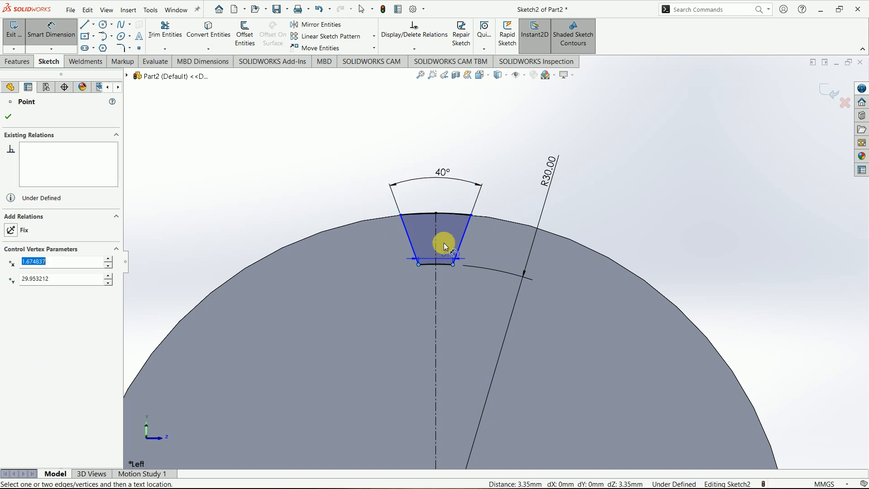
{"action": "left_click", "coordinate": [444, 201]}
{"action": "type", "text": "4"}
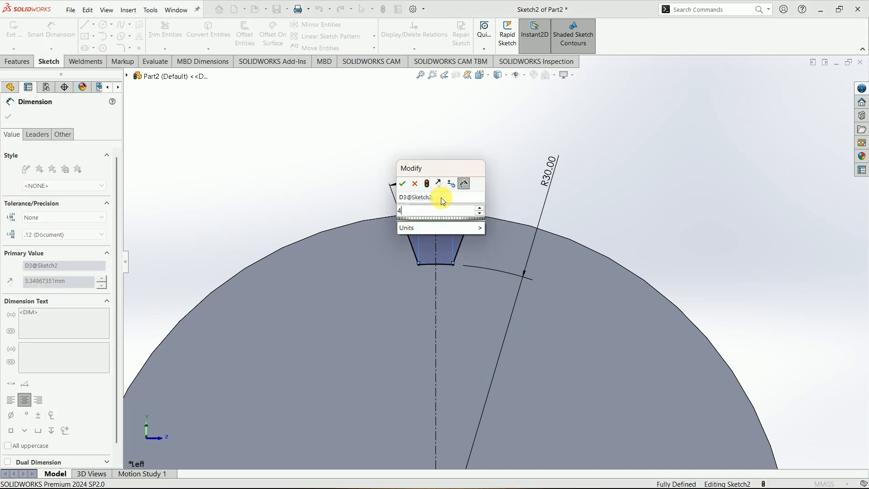
{"action": "key", "text": "Return"}
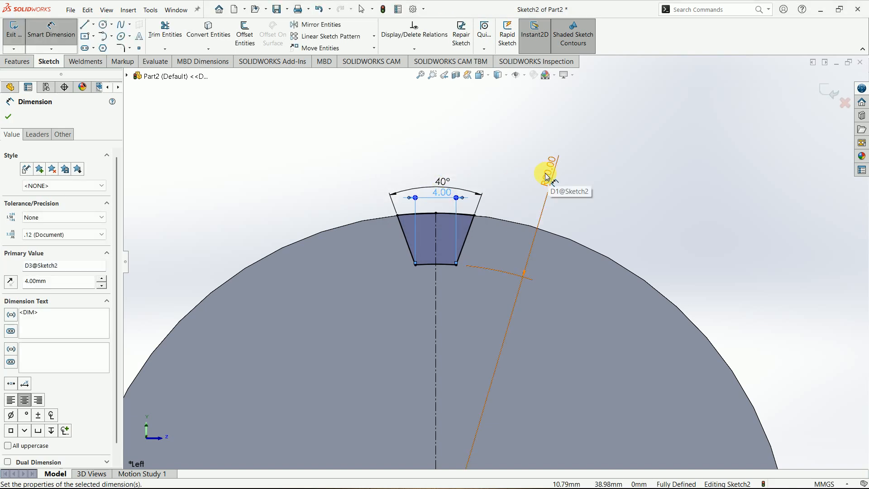
{"action": "left_click", "coordinate": [826, 94]}
Cut-extrude the tooth-gap profile through the disc with a blind depth of 10 mm
{"action": "scroll", "coordinate": [516, 163], "scroll_direction": "up", "scroll_amount": 4}
{"action": "scroll", "coordinate": [472, 249], "scroll_direction": "up", "scroll_amount": 5}
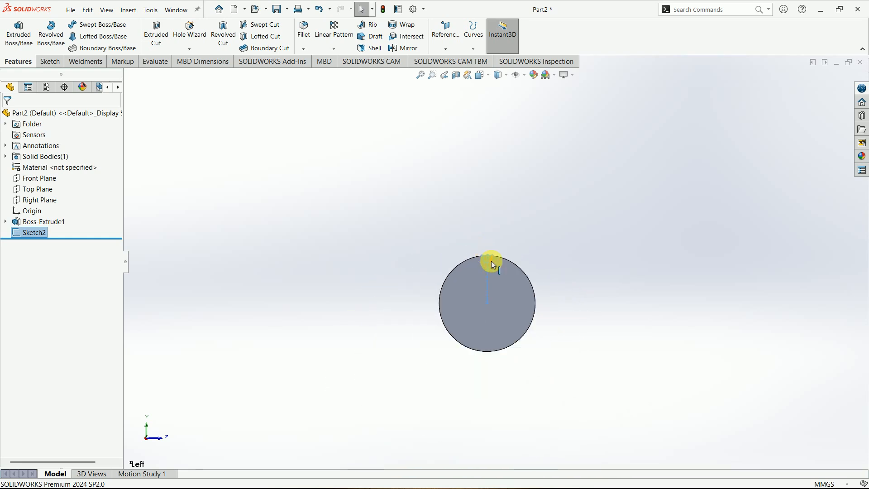
{"action": "scroll", "coordinate": [497, 305], "scroll_direction": "down", "scroll_amount": 3}
{"action": "scroll", "coordinate": [493, 253], "scroll_direction": "down", "scroll_amount": 3}
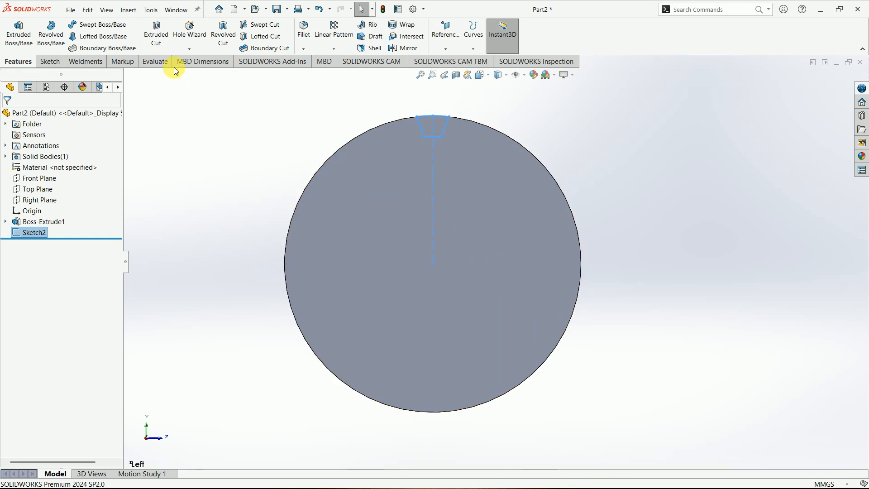
{"action": "left_click", "coordinate": [156, 32]}
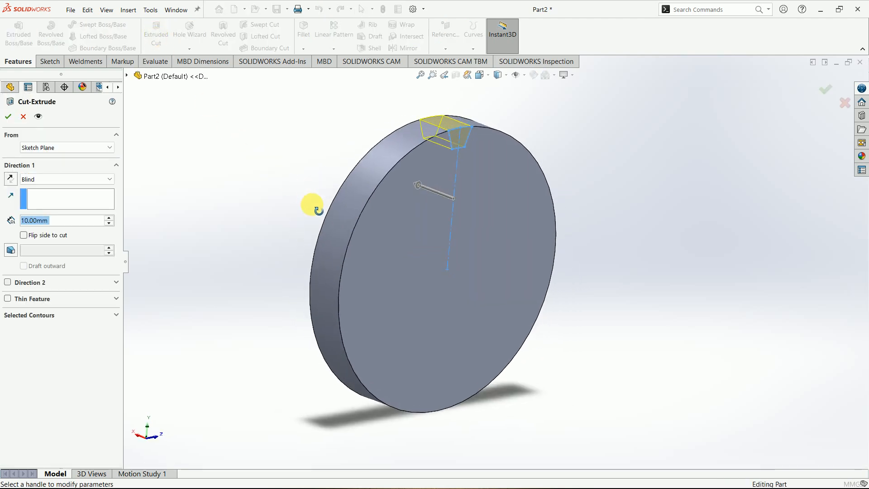
{"action": "left_click", "coordinate": [10, 116]}
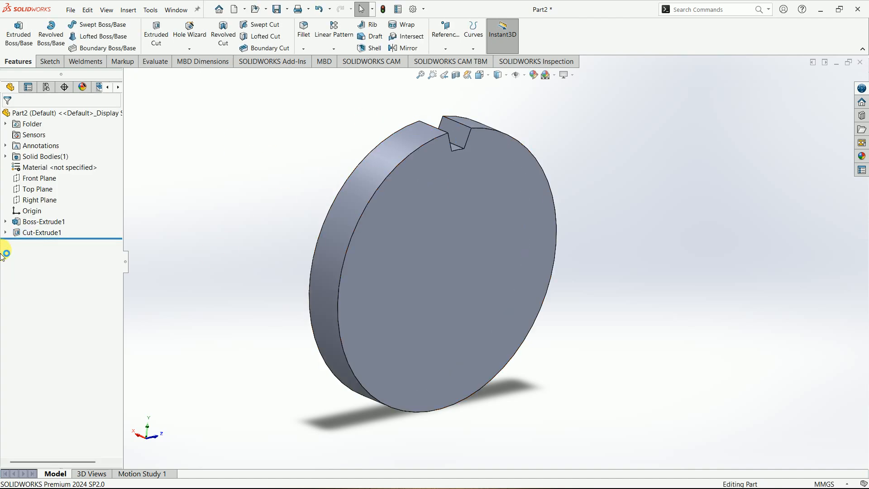
Circular-pattern the tooth-gap cut around the disc's circular edge with 20 equally spaced instances over 360 degrees
{"action": "left_click", "coordinate": [29, 232]}
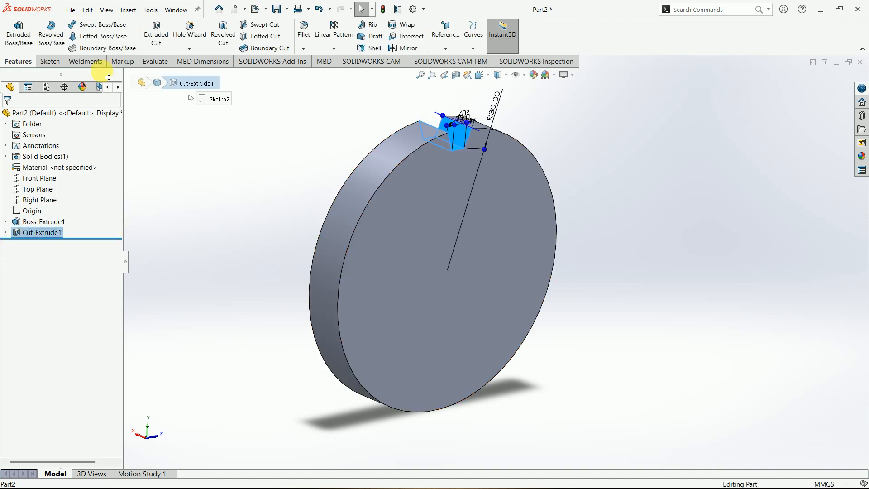
{"action": "left_click", "coordinate": [334, 49]}
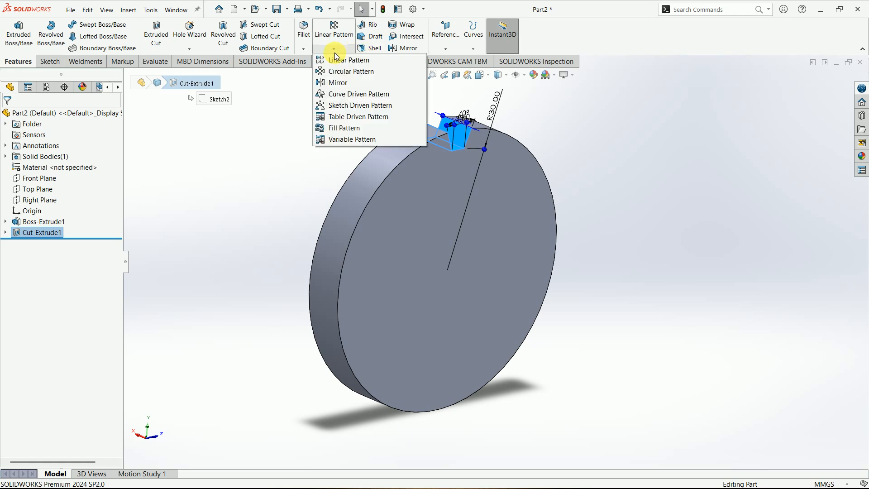
{"action": "left_click", "coordinate": [335, 71]}
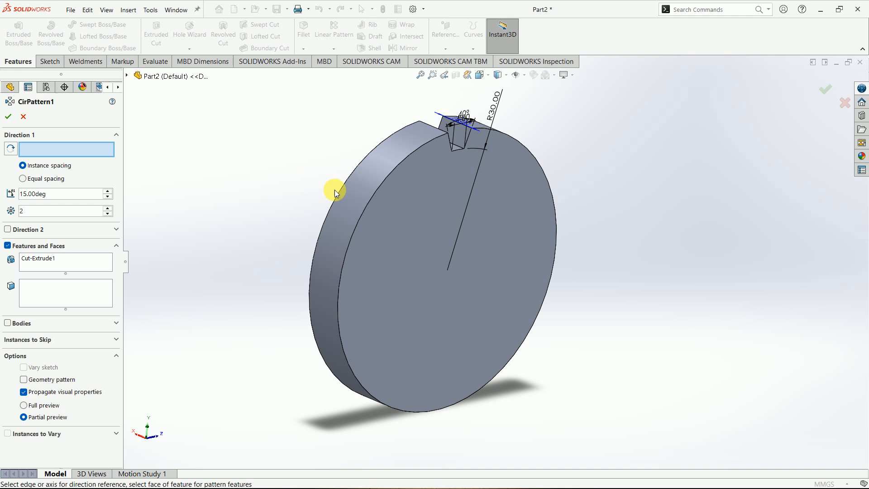
{"action": "left_click", "coordinate": [362, 213]}
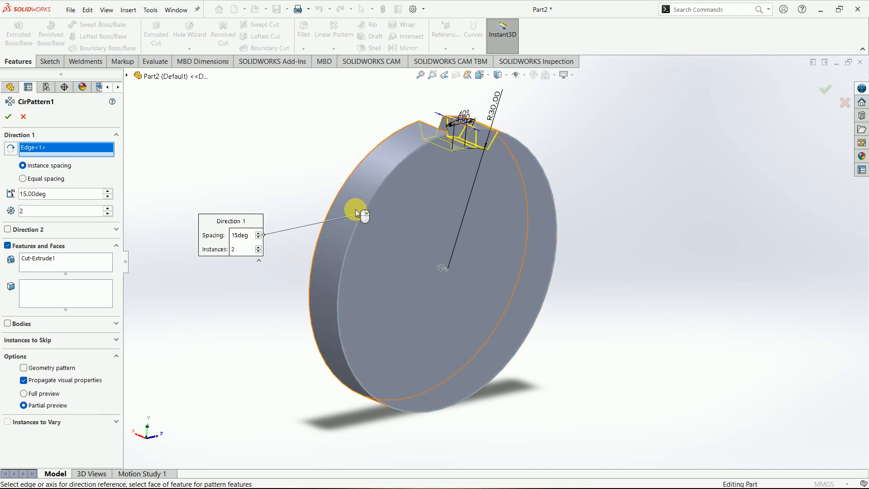
{"action": "left_click", "coordinate": [23, 178]}
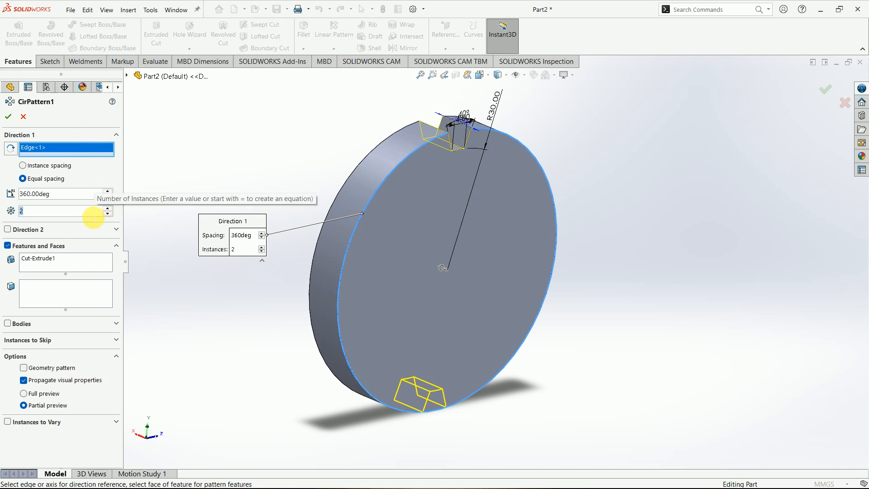
{"action": "type", "text": "20"}
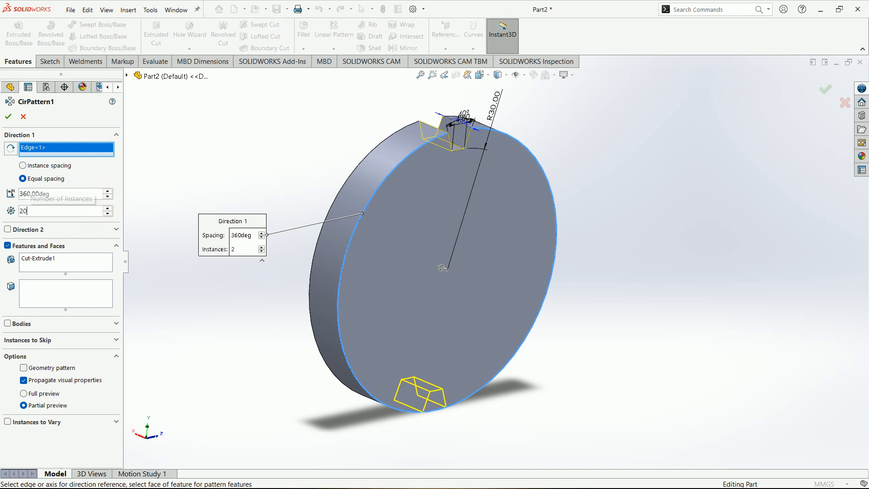
{"action": "left_click", "coordinate": [9, 117]}
Start a sketch on the gear's flat face and draw a circle of about 12.3 mm radius centred on the origin
{"action": "middle_click_drag", "start_coordinate": [631, 155], "coordinate": [477, 223]}
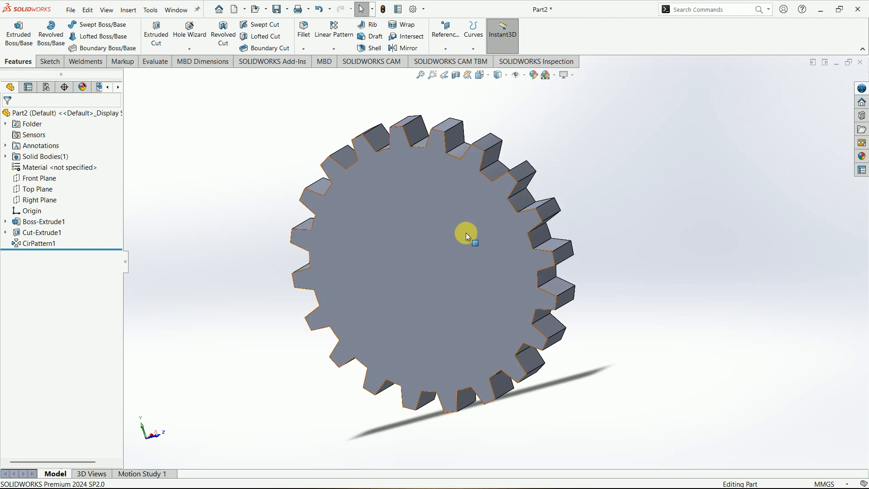
{"action": "left_click", "coordinate": [476, 230]}
{"action": "left_click", "coordinate": [500, 198]}
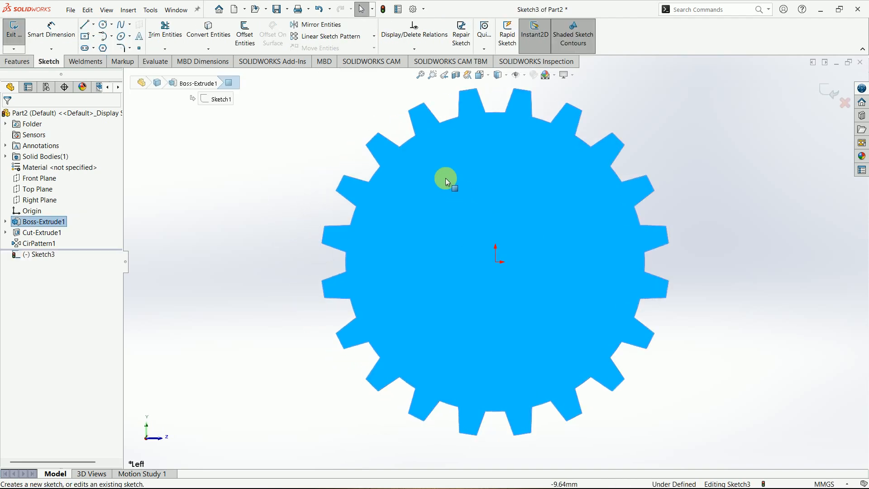
{"action": "left_click", "coordinate": [152, 259]}
{"action": "left_click", "coordinate": [103, 25]}
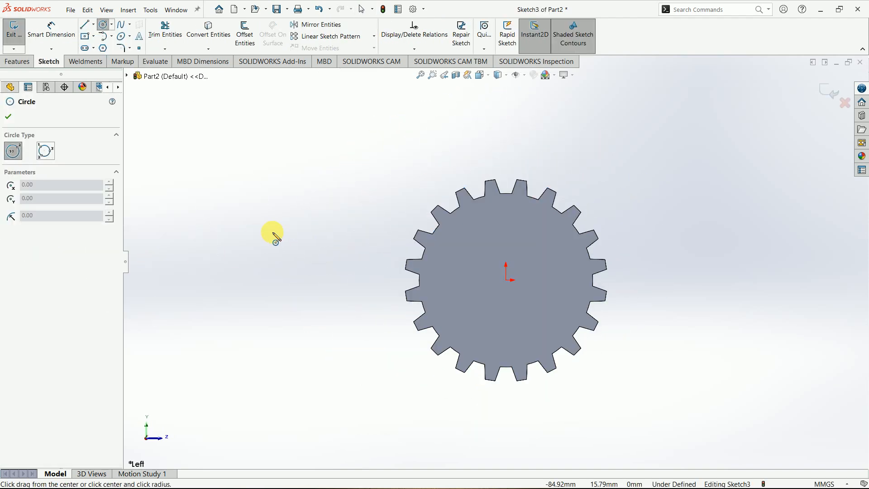
{"action": "left_click", "coordinate": [508, 282]}
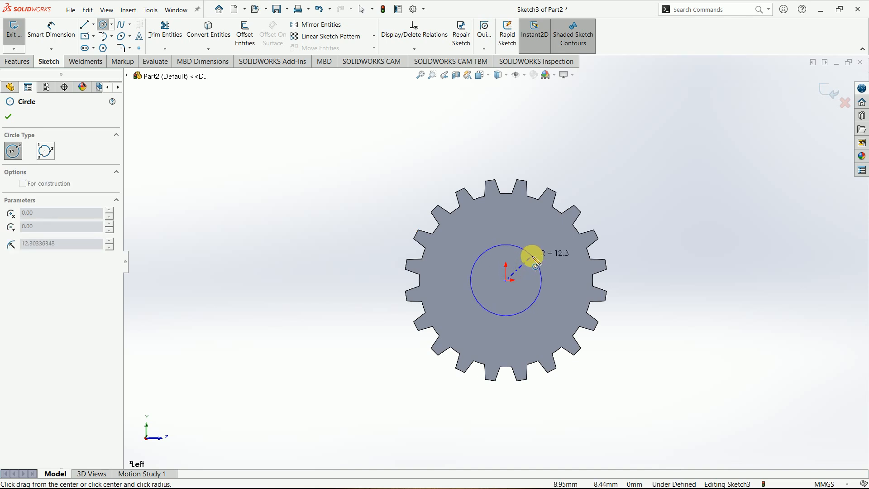
{"action": "left_click", "coordinate": [531, 254]}
Dimension the circle's diameter as 26 mm and finish the sketch
{"action": "right_click_drag", "start_coordinate": [539, 274], "coordinate": [539, 249]}
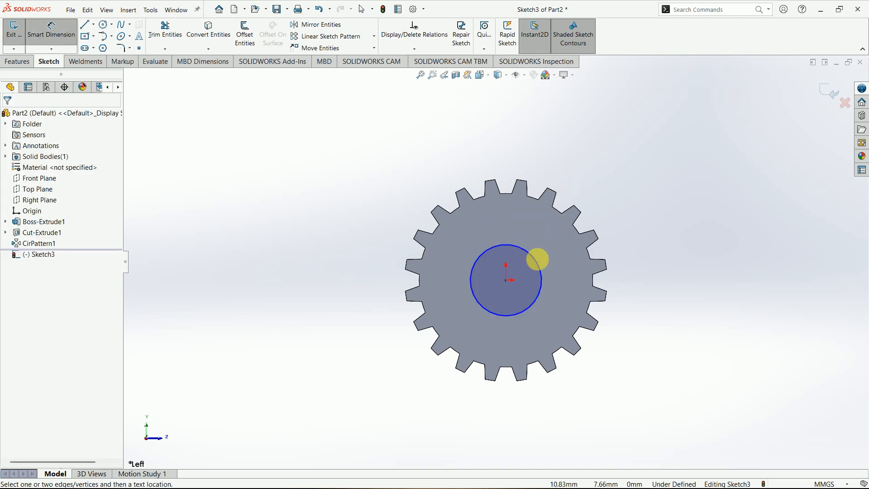
{"action": "left_click", "coordinate": [537, 258]}
{"action": "left_click", "coordinate": [619, 192]}
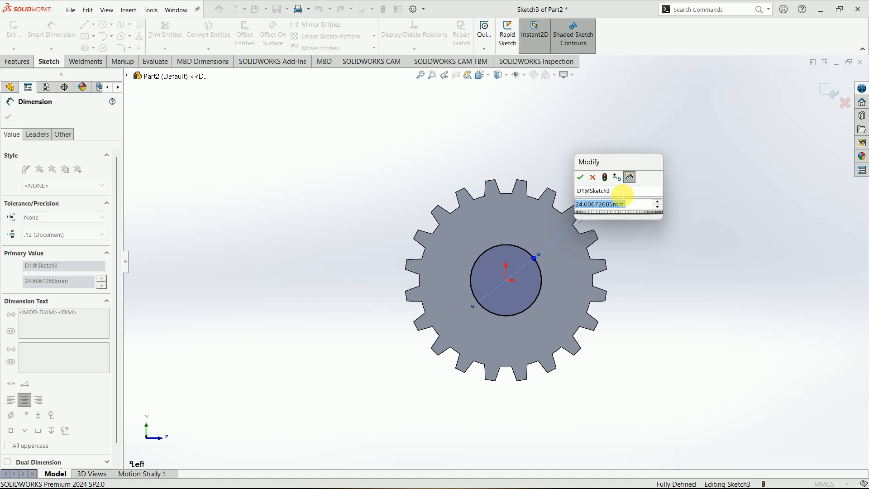
{"action": "key", "text": "Return"}
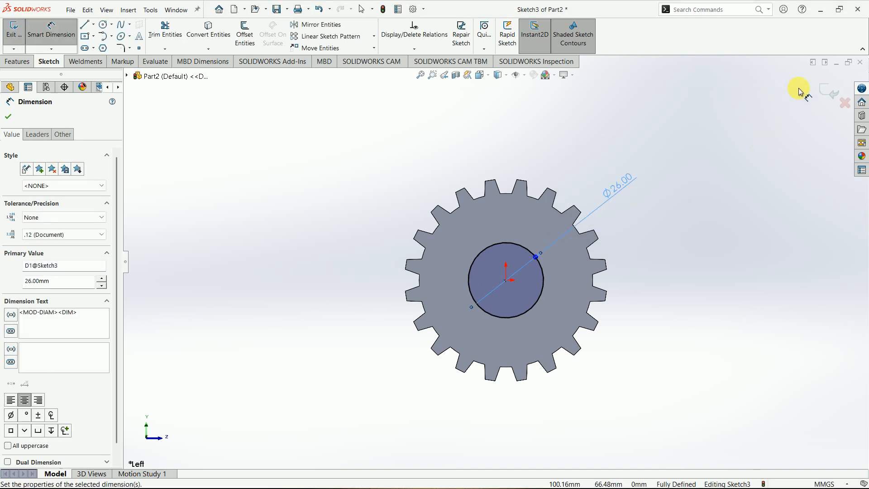
{"action": "left_click", "coordinate": [823, 91]}
Extrude the 26 mm circle 382 mm outward from the gear as the shaft, merged with the existing body
{"action": "scroll", "coordinate": [592, 280], "scroll_direction": "up", "scroll_amount": 3}
{"action": "middle_click_drag", "start_coordinate": [399, 320], "coordinate": [601, 286]}
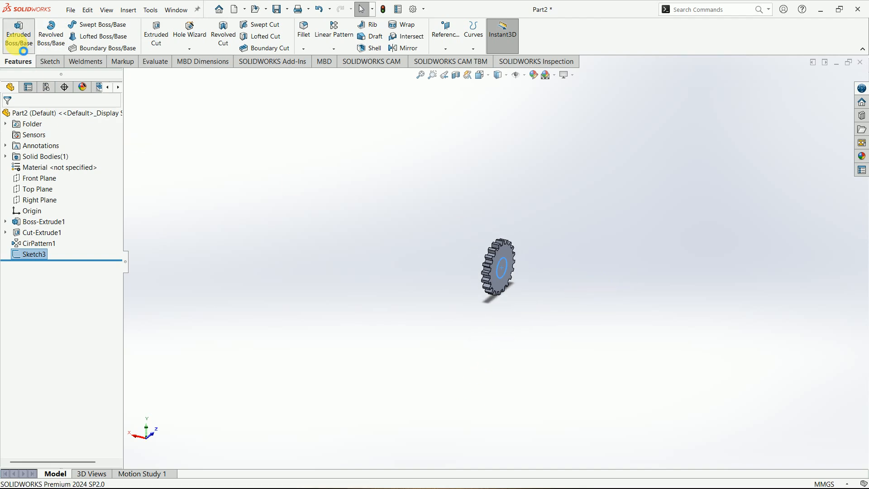
{"action": "left_click", "coordinate": [19, 35]}
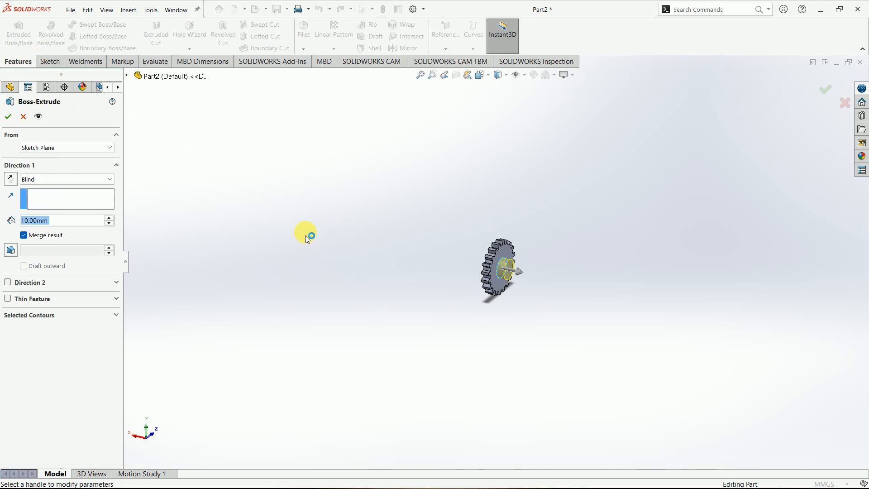
{"action": "type", "text": "382"}
{"action": "key", "text": "Return"}
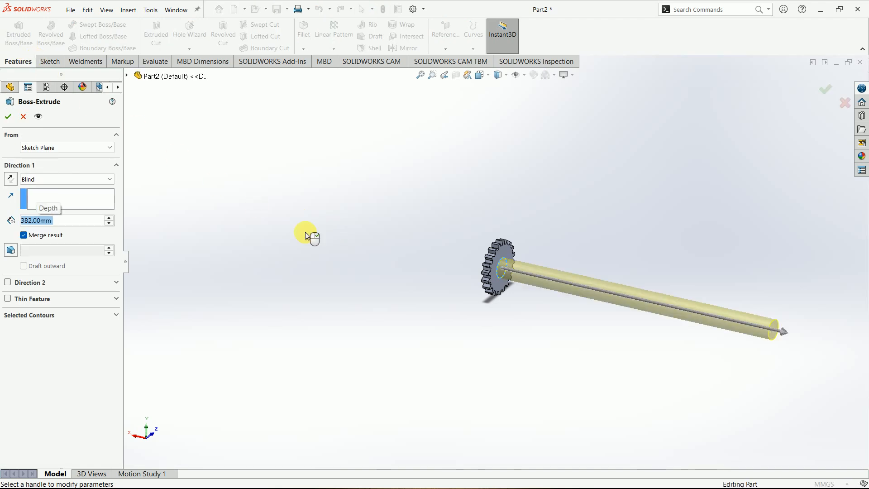
{"action": "left_click", "coordinate": [823, 90]}
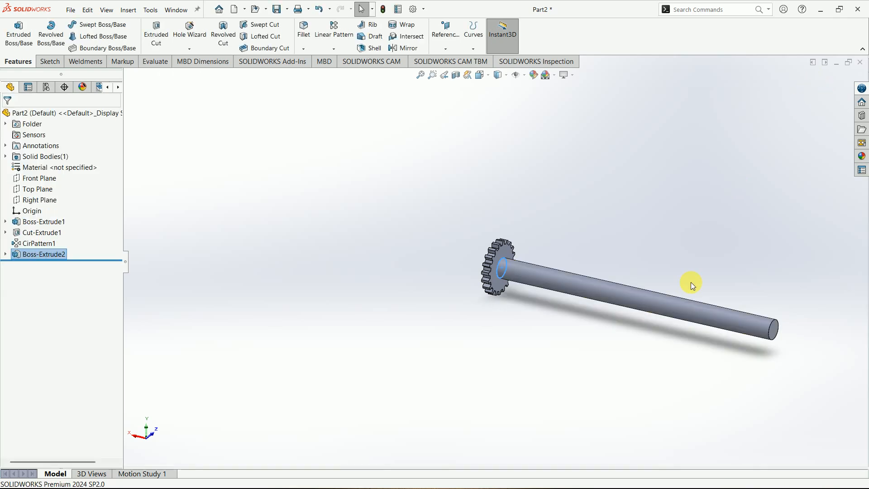
Check the shaft length in the camshaft PDF drawing and set the shaft extrusion's depth to 386 mm
{"action": "key", "text": "super"}
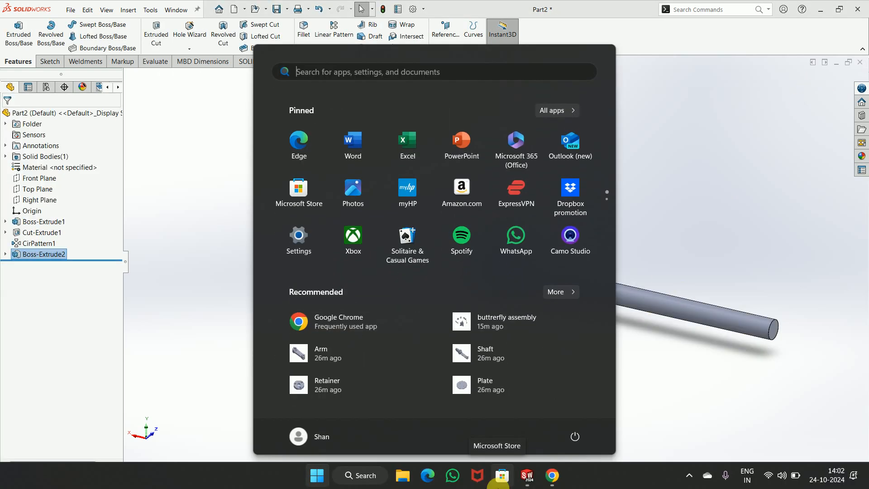
{"action": "left_click", "coordinate": [553, 476]}
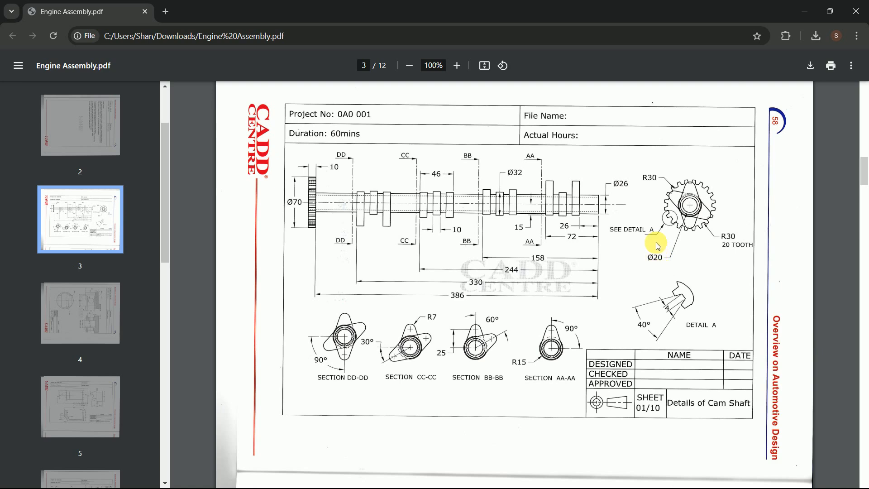
{"action": "left_click", "coordinate": [806, 14]}
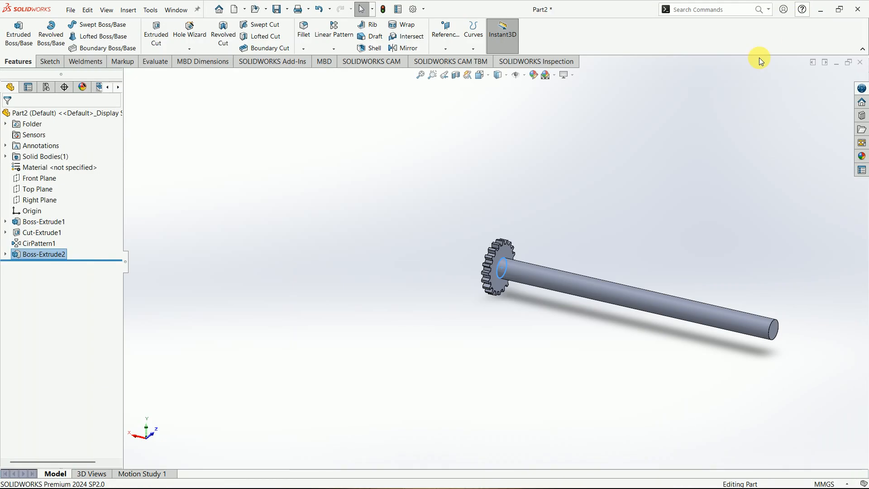
{"action": "left_click", "coordinate": [605, 294]}
{"action": "left_click", "coordinate": [635, 260]}
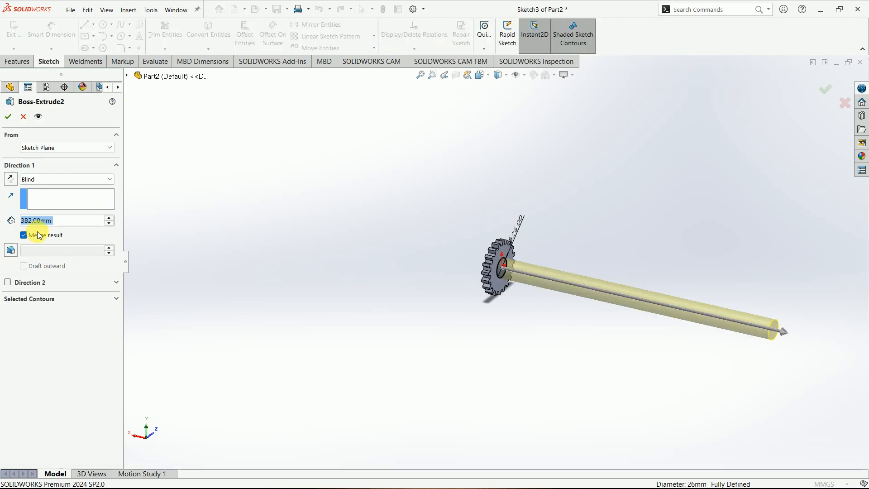
{"action": "type", "text": "386"}
{"action": "key", "text": "Return"}
{"action": "key", "text": "Return"}
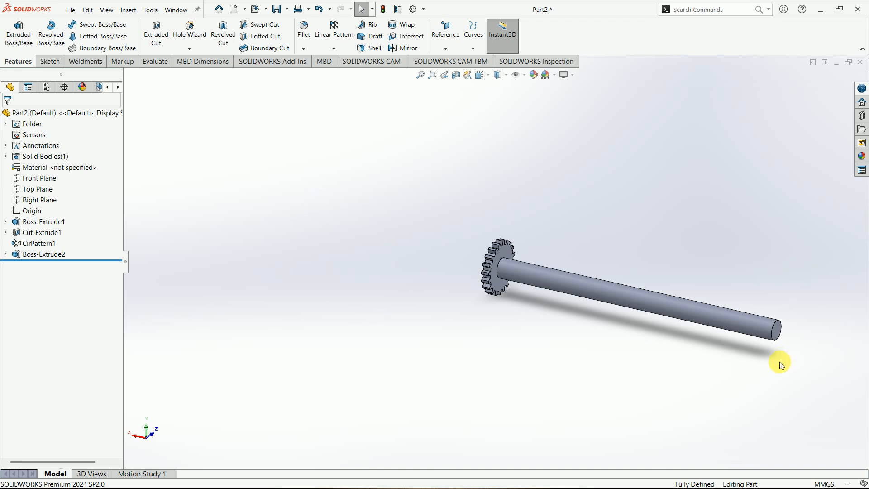
Consult the drawing's cam positions and create a reference plane offset 26 mm inward from the shaft's free end face
{"action": "scroll", "coordinate": [788, 346], "scroll_direction": "down", "scroll_amount": 1}
{"action": "scroll", "coordinate": [614, 316], "scroll_direction": "down", "scroll_amount": 2}
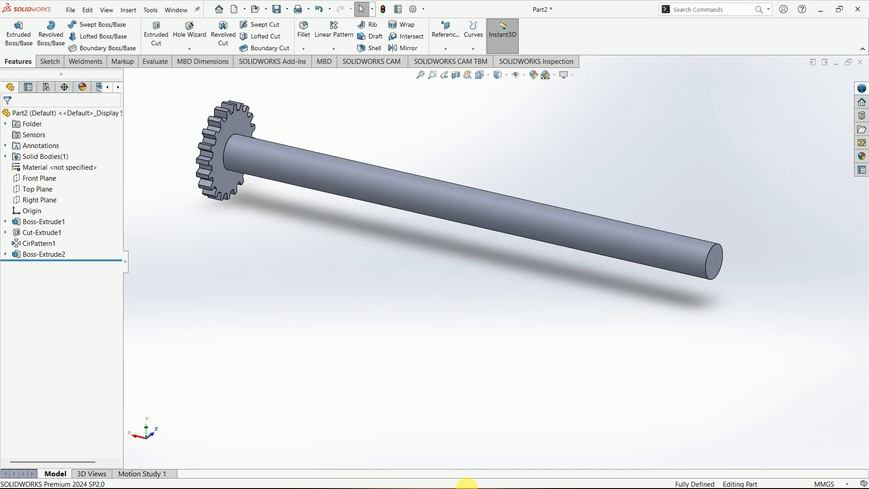
{"action": "key", "text": "super"}
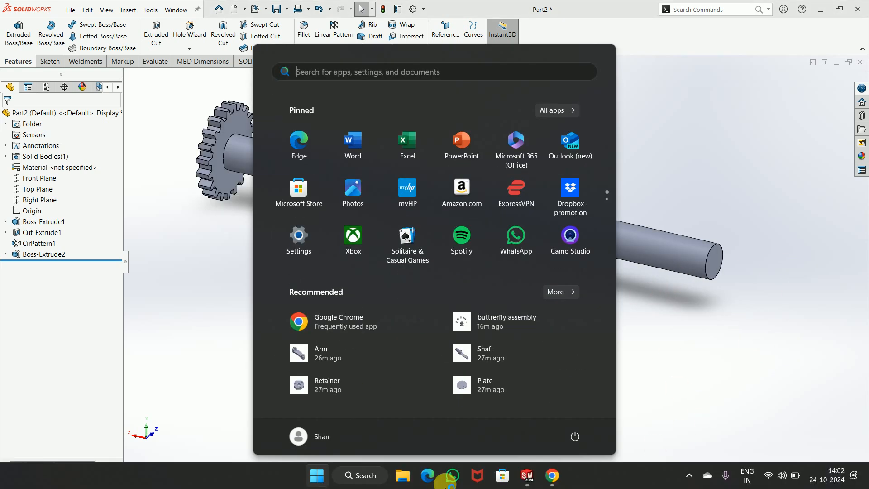
{"action": "left_click", "coordinate": [553, 474]}
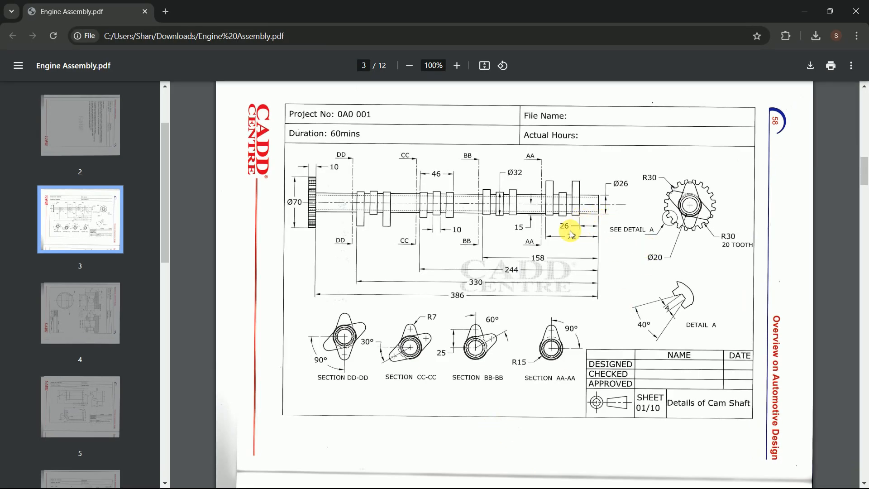
{"action": "left_click", "coordinate": [798, 11]}
{"action": "scroll", "coordinate": [629, 243], "scroll_direction": "down", "scroll_amount": 3}
{"action": "left_click", "coordinate": [446, 27]}
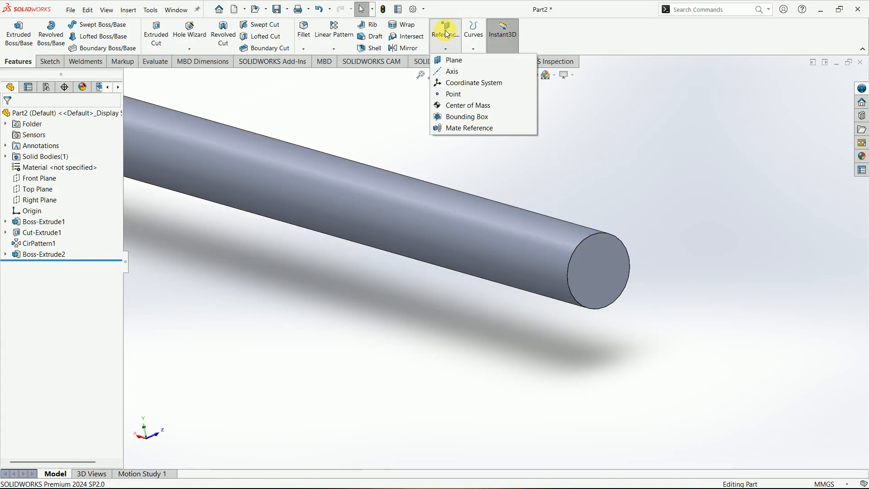
{"action": "left_click", "coordinate": [453, 66]}
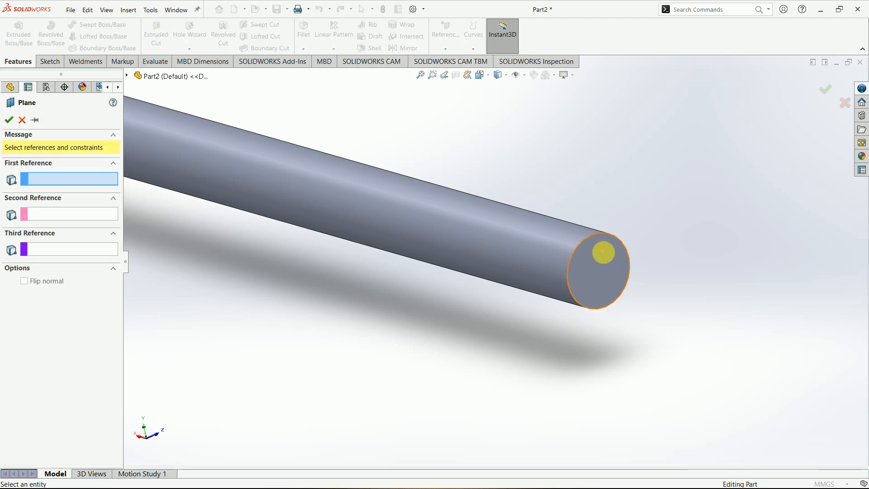
{"action": "left_click", "coordinate": [604, 253]}
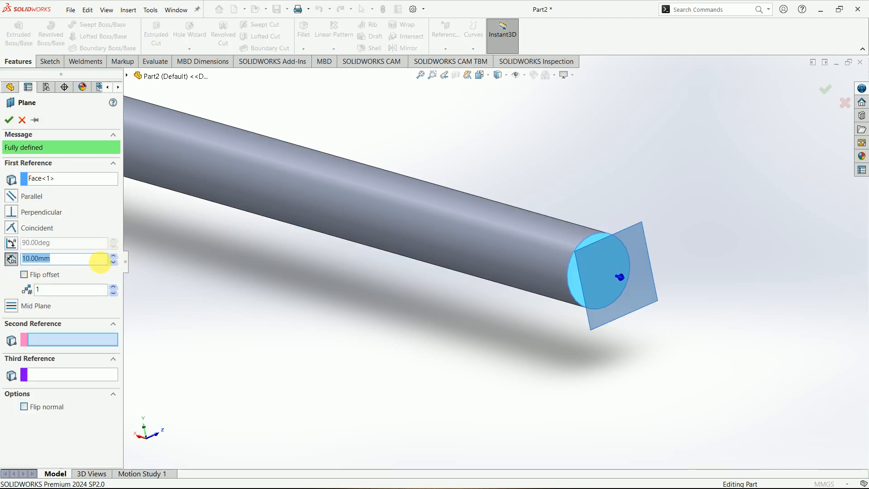
{"action": "type", "text": "26"}
{"action": "key", "text": "Return"}
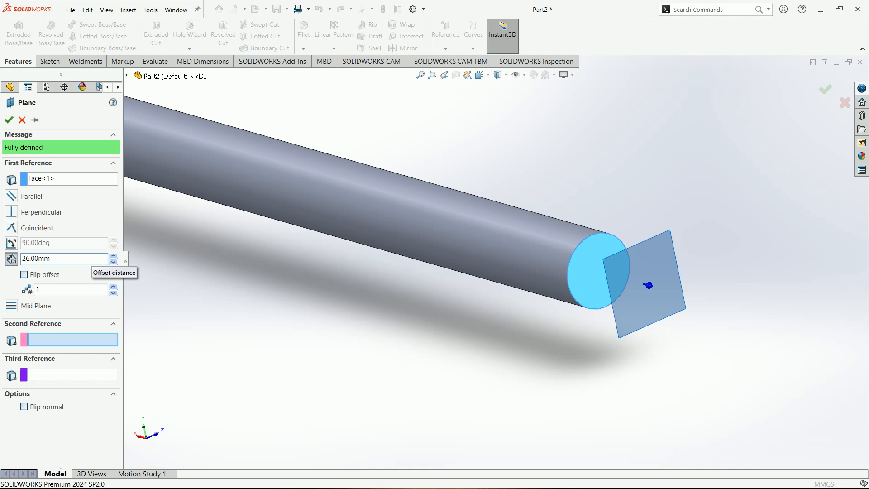
{"action": "left_click", "coordinate": [40, 275]}
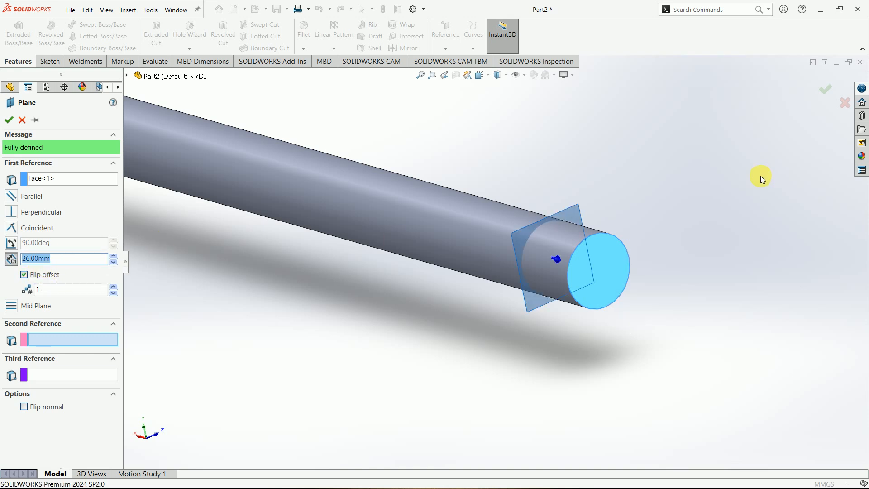
{"action": "left_click", "coordinate": [825, 88]}
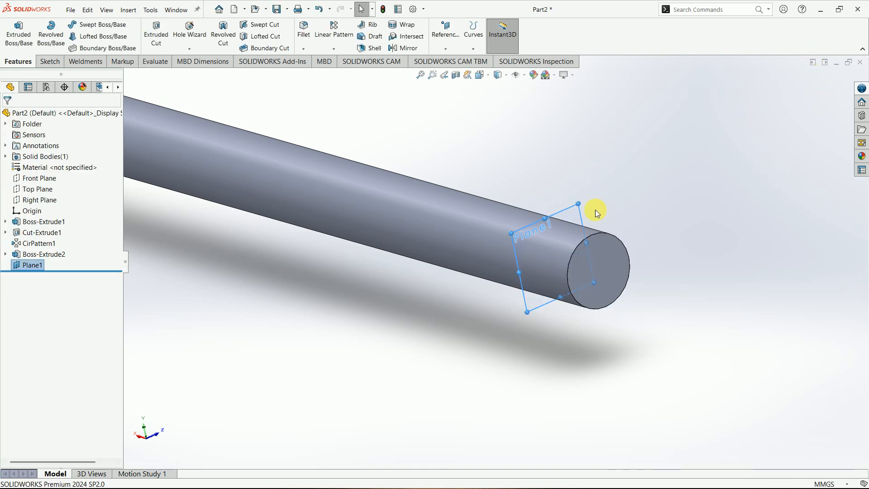
Start a sketch on the new offset plane and draw a circle of about 15.2 mm radius centred on the origin
{"action": "left_click", "coordinate": [569, 209]}
{"action": "left_click", "coordinate": [607, 183]}
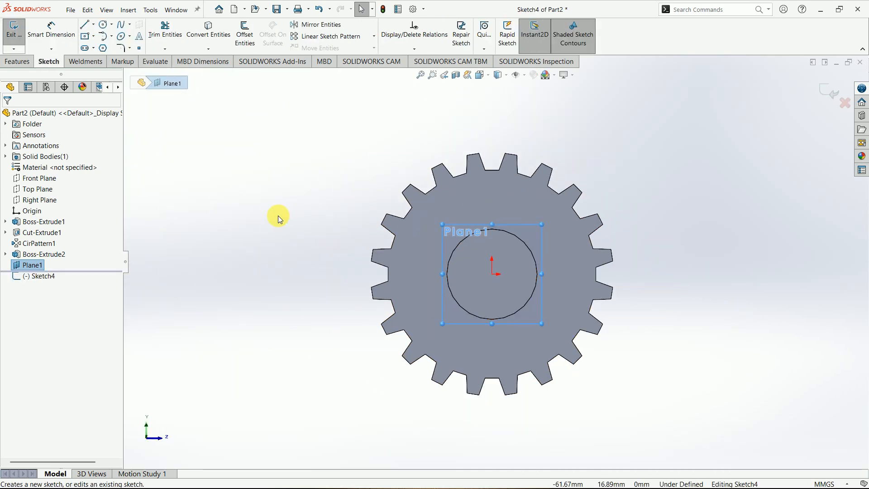
{"action": "left_click", "coordinate": [103, 24]}
{"action": "scroll", "coordinate": [476, 258], "scroll_direction": "down", "scroll_amount": 1}
{"action": "scroll", "coordinate": [475, 258], "scroll_direction": "down", "scroll_amount": 1}
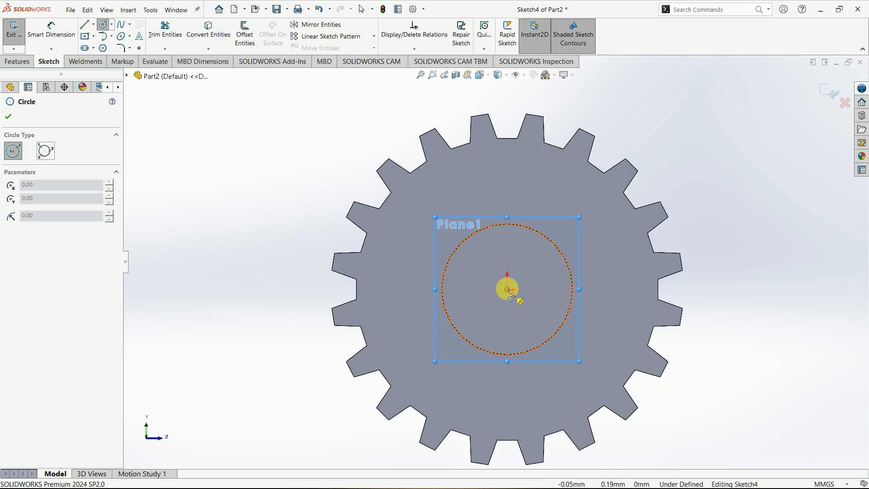
{"action": "left_click", "coordinate": [507, 288]}
{"action": "left_click", "coordinate": [561, 235]}
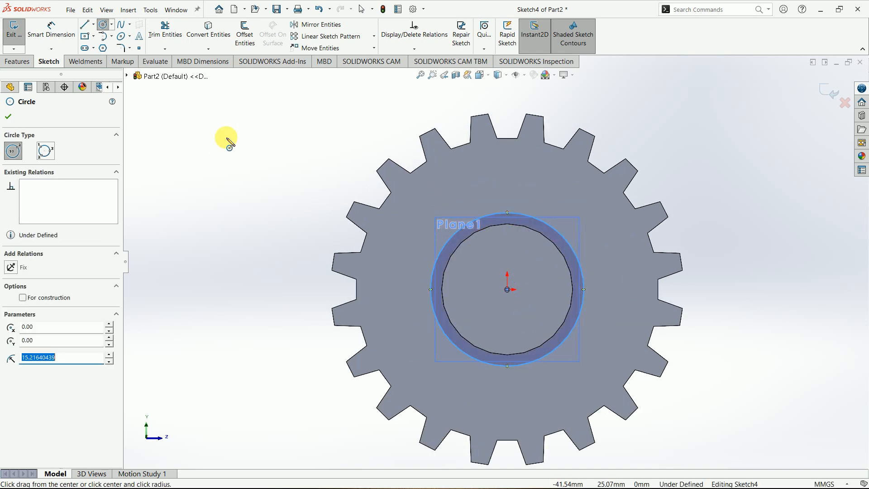
Draw a vertical construction line about 24.8 mm up from the origin and a circle of about 5.7 mm radius at its upper end
{"action": "left_click", "coordinate": [93, 25]}
{"action": "left_click", "coordinate": [98, 44]}
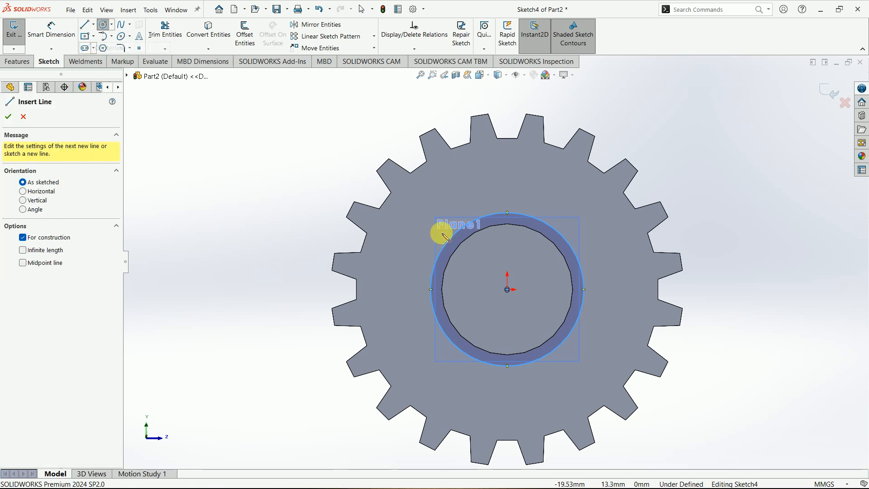
{"action": "left_click", "coordinate": [507, 290]}
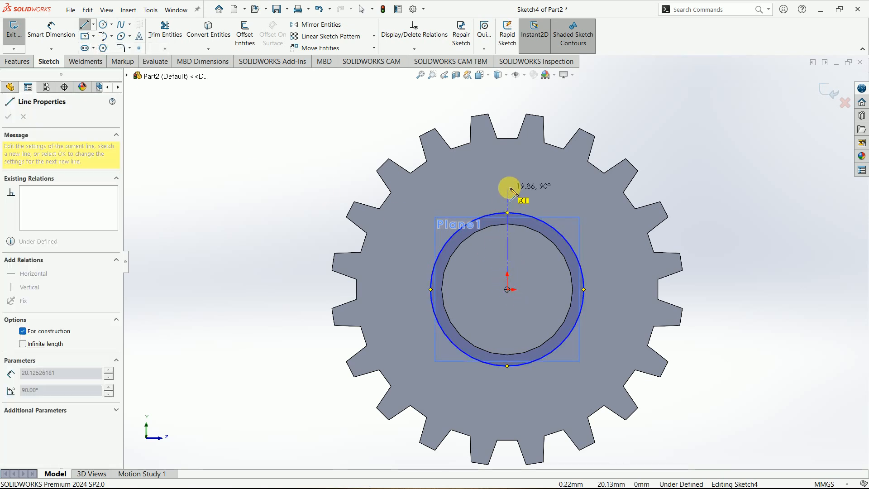
{"action": "left_click", "coordinate": [507, 164]}
{"action": "right_click_drag", "start_coordinate": [390, 161], "coordinate": [450, 162]}
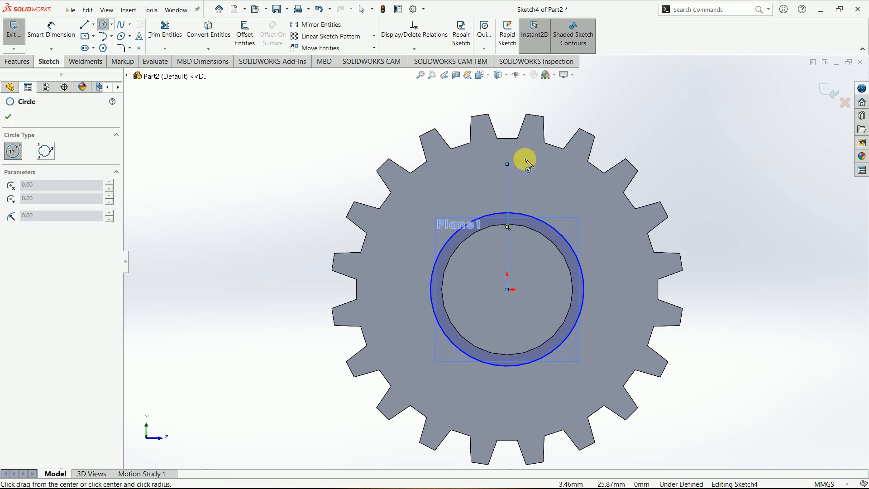
{"action": "left_click", "coordinate": [508, 164]}
{"action": "left_click", "coordinate": [528, 144]}
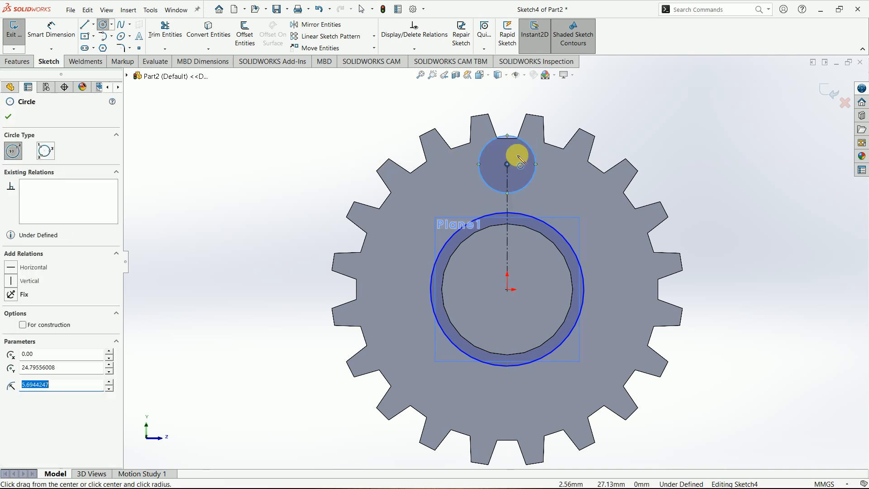
Draw a line tangent to both circles on one side and mirror it about the vertical construction line
{"action": "left_click", "coordinate": [85, 25]}
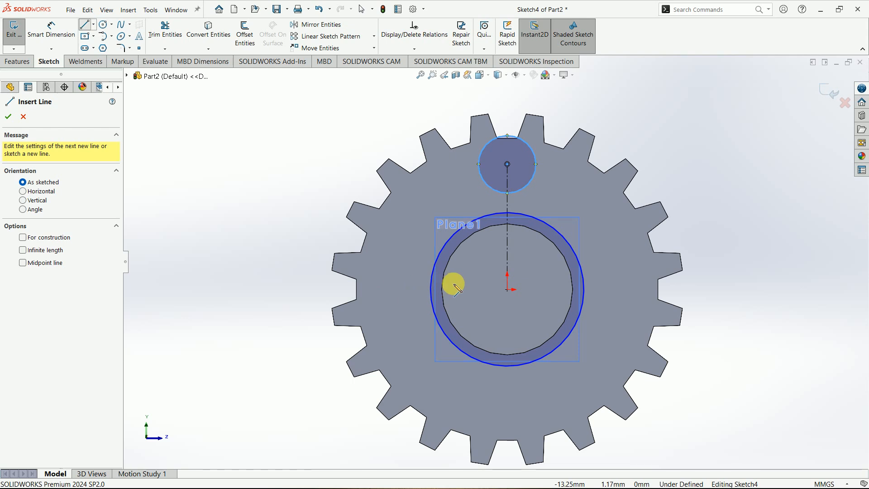
{"action": "left_click_drag", "start_coordinate": [436, 312], "coordinate": [482, 155]}
{"action": "key", "text": "Escape"}
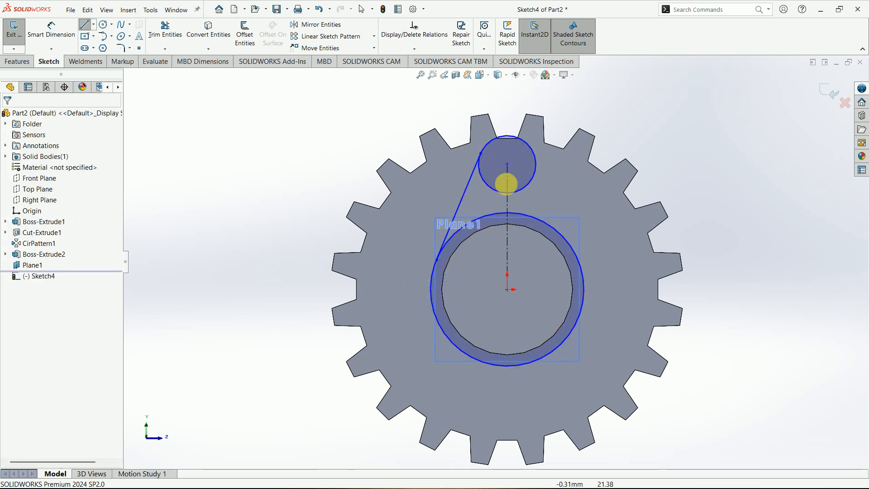
{"action": "scroll", "coordinate": [504, 181], "scroll_direction": "down", "scroll_amount": 3}
{"action": "left_click_drag", "start_coordinate": [395, 233], "coordinate": [396, 235]}
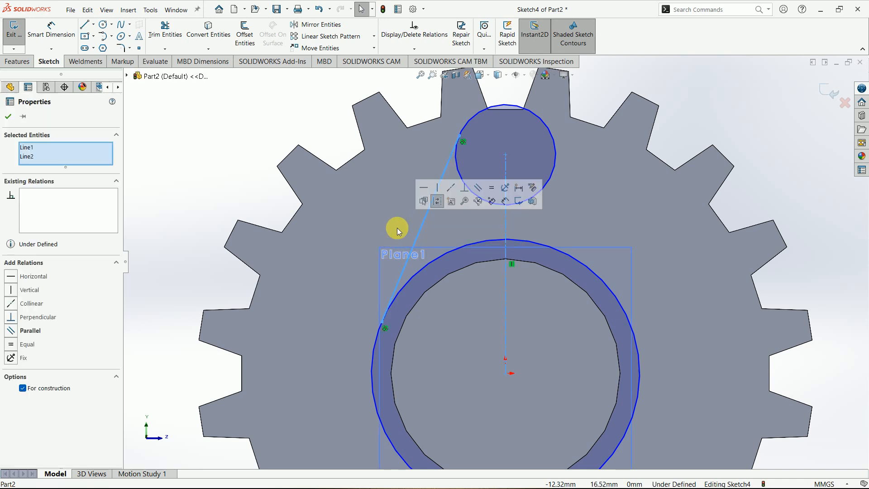
{"action": "left_click", "coordinate": [347, 25]}
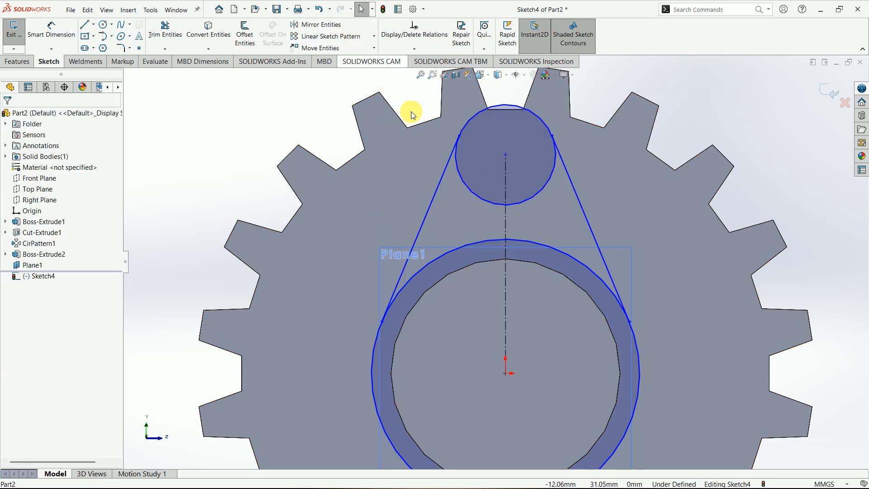
{"action": "scroll", "coordinate": [443, 140], "scroll_direction": "up", "scroll_amount": 2}
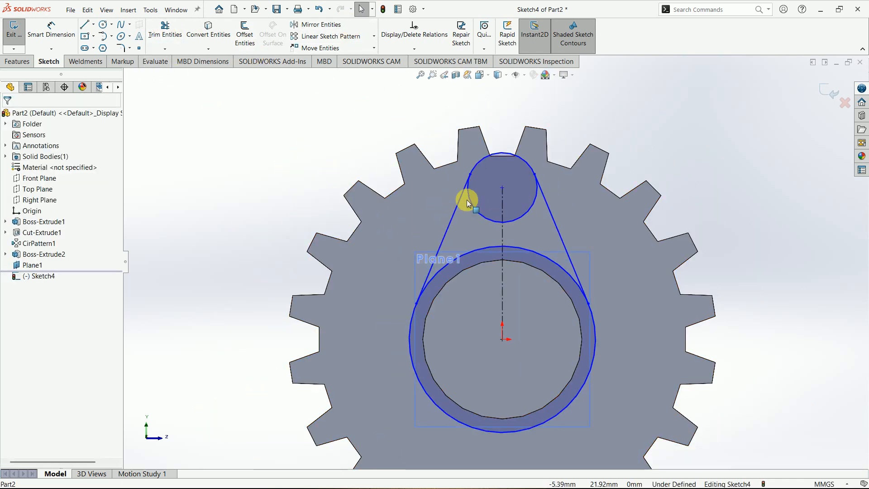
Trim the inner arcs of both circles between the tangent lines to leave one closed cam outline
{"action": "scroll", "coordinate": [471, 199], "scroll_direction": "down", "scroll_amount": 3}
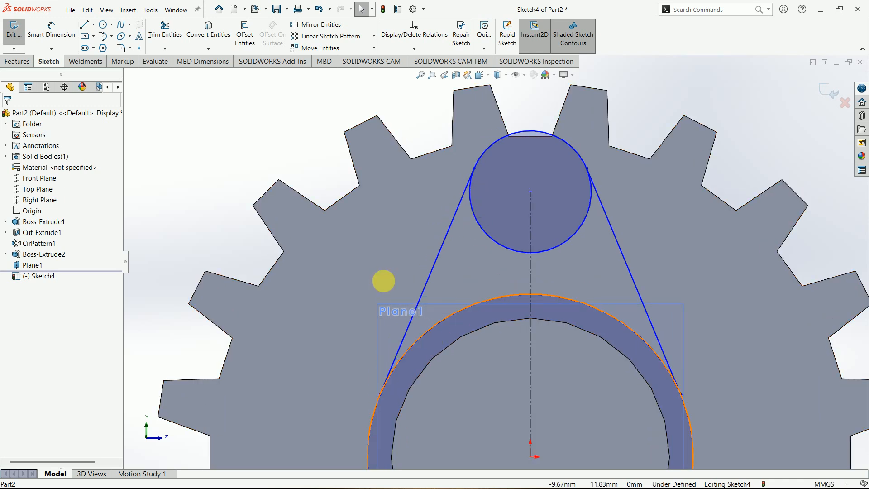
{"action": "left_click", "coordinate": [165, 29]}
{"action": "mouse_move", "coordinate": [491, 207]}
{"action": "left_mouse_down"}
{"action": "mouse_move", "coordinate": [462, 343]}
{"action": "mouse_move", "coordinate": [543, 216]}
{"action": "mouse_move", "coordinate": [583, 330]}
{"action": "mouse_move", "coordinate": [515, 251]}
{"action": "left_mouse_up"}
{"action": "scroll", "coordinate": [515, 249], "scroll_direction": "up", "scroll_amount": 6}
Dimension the cam's base arc with a 15 mm radius and its tip arc with a 7 mm radius
{"action": "right_click_drag", "start_coordinate": [718, 337], "coordinate": [727, 308]}
{"action": "left_click", "coordinate": [560, 351]}
{"action": "left_click", "coordinate": [671, 383]}
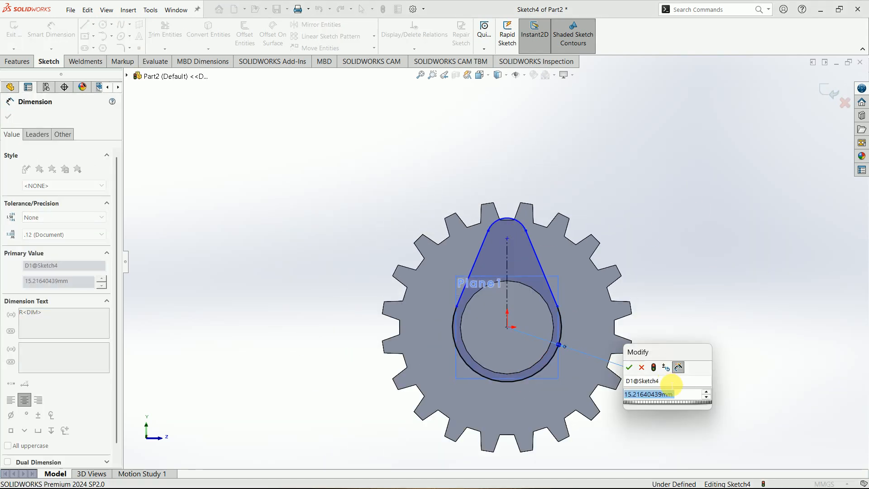
{"action": "type", "text": "15"}
{"action": "key", "text": "Return"}
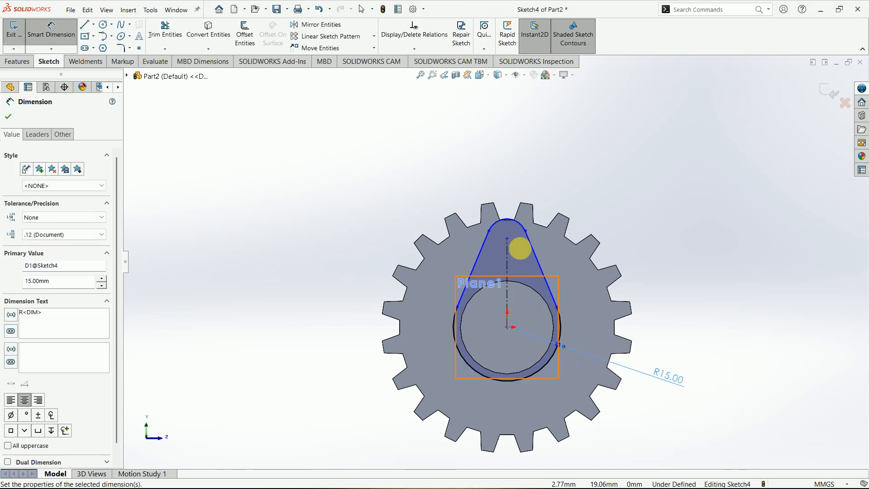
{"action": "left_click", "coordinate": [521, 224]}
{"action": "left_click", "coordinate": [582, 195]}
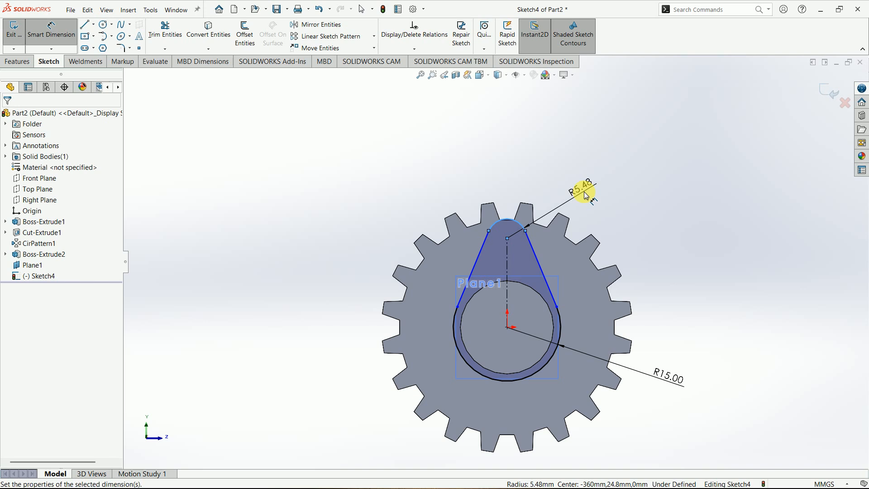
{"action": "type", "text": "7"}
{"action": "key", "text": "Return"}
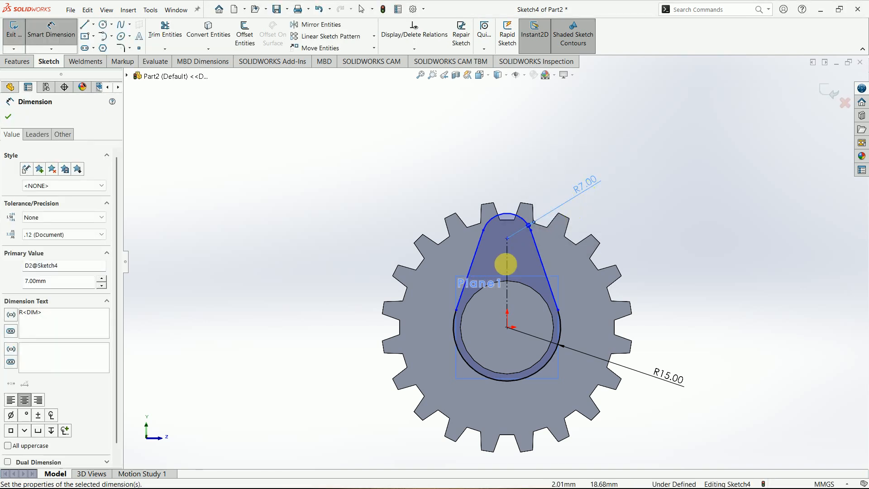
Dimension the vertical construction line between the two arc centres as 25 mm
{"action": "left_click", "coordinate": [507, 253]}
{"action": "left_click", "coordinate": [312, 291]}
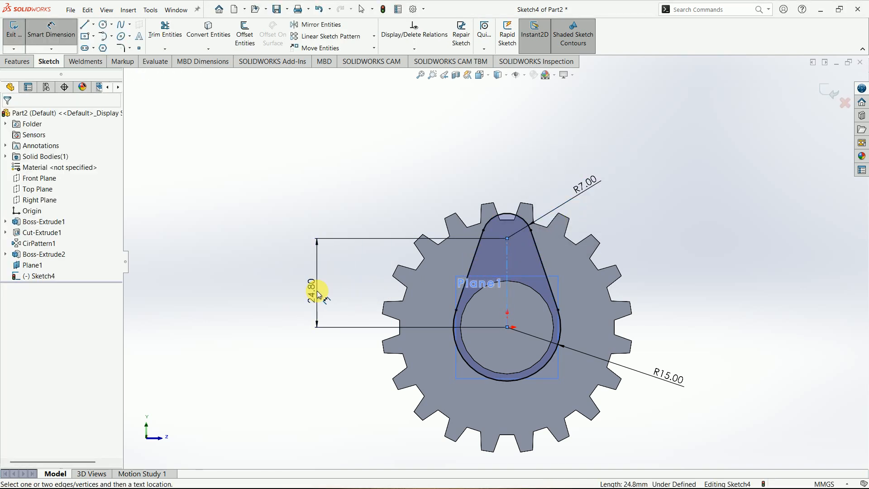
{"action": "type", "text": "25"}
{"action": "key", "text": "Return"}
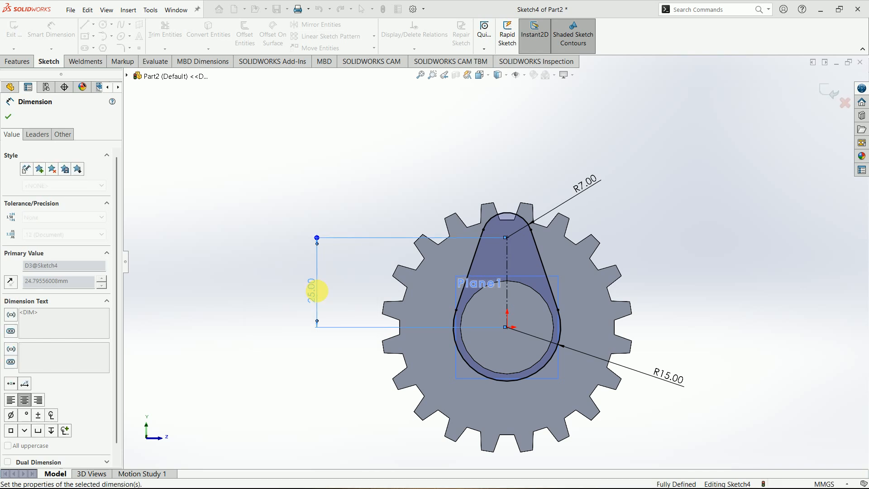
Switch to the Engine Assembly PDF in Chrome, check the cam lobe's thickness, and return to the SOLIDWORKS part
{"action": "left_click", "coordinate": [317, 479]}
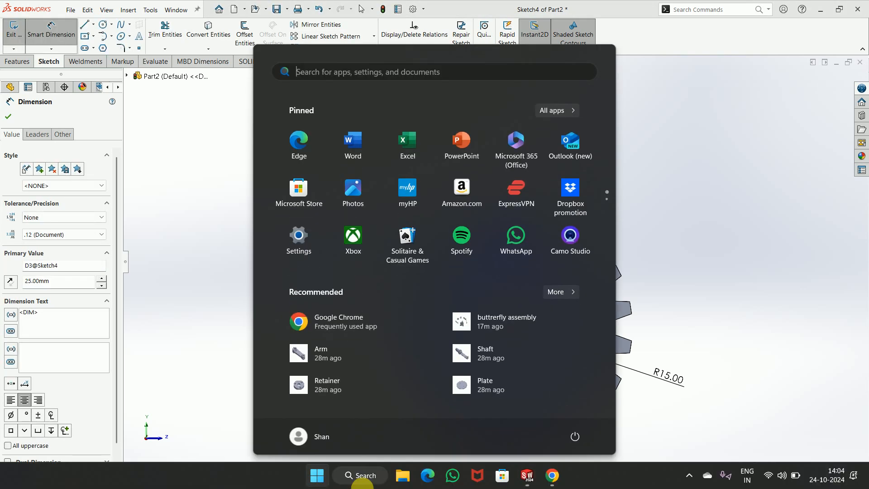
{"action": "left_click", "coordinate": [551, 483]}
{"action": "key", "text": "alt+Tab"}
{"action": "key", "text": "super"}
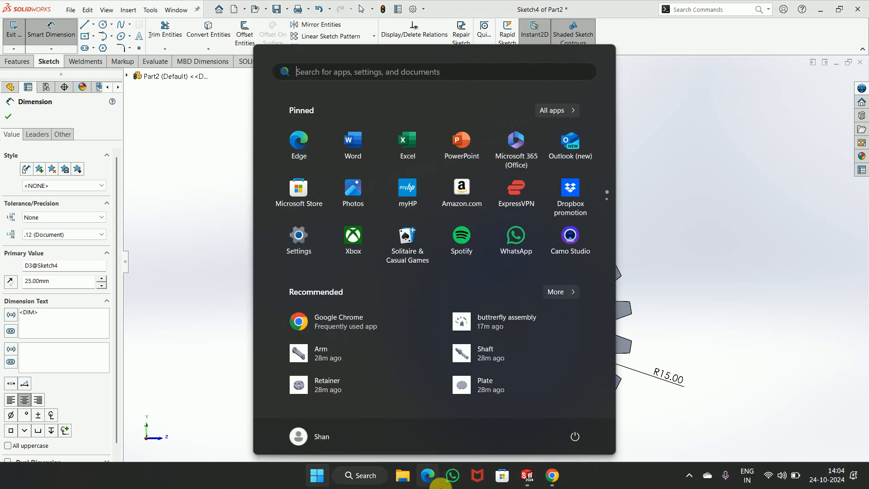
{"action": "left_click", "coordinate": [557, 483]}
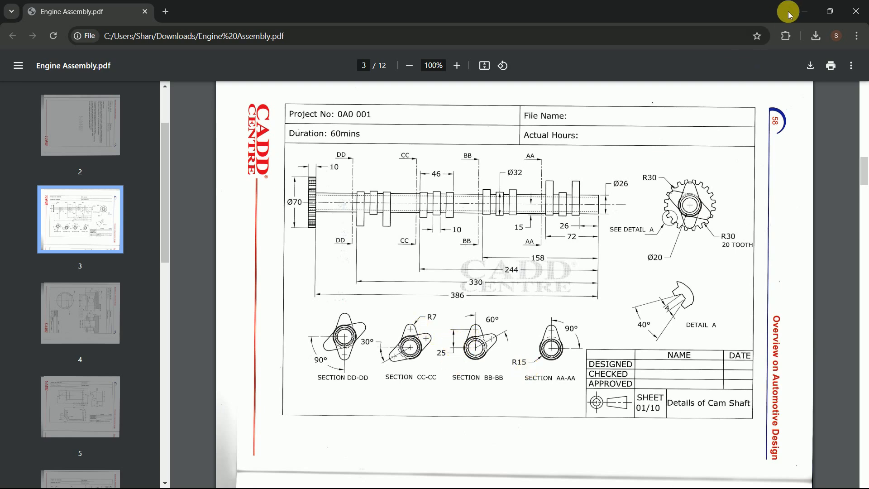
{"action": "left_click", "coordinate": [809, 9]}
Exit the cam sketch and hide the reference plane it lies on
{"action": "left_click", "coordinate": [828, 89]}
{"action": "middle_click_drag", "start_coordinate": [262, 266], "coordinate": [292, 286]}
{"action": "scroll", "coordinate": [446, 271], "scroll_direction": "up", "scroll_amount": 4}
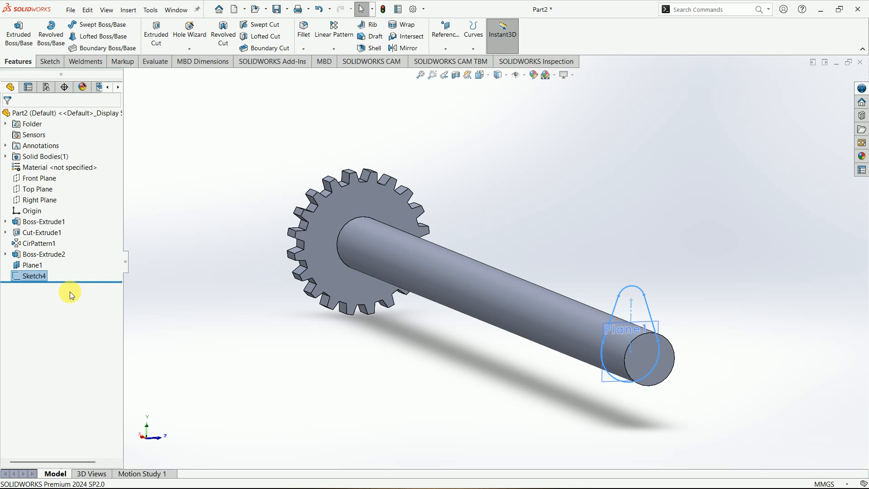
{"action": "left_click", "coordinate": [42, 264]}
{"action": "left_click", "coordinate": [64, 246]}
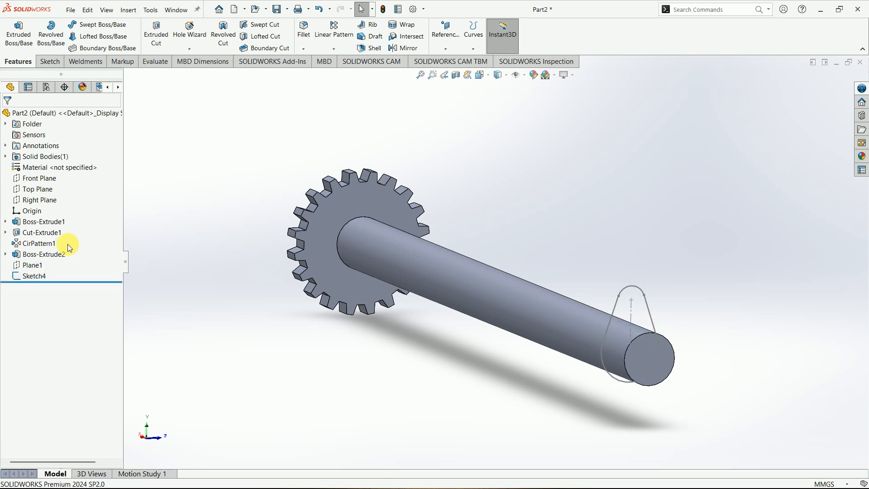
Extrude the cam sketch 10 mm toward the gear as a separate body, with Merge result turned off
{"action": "left_click", "coordinate": [34, 276]}
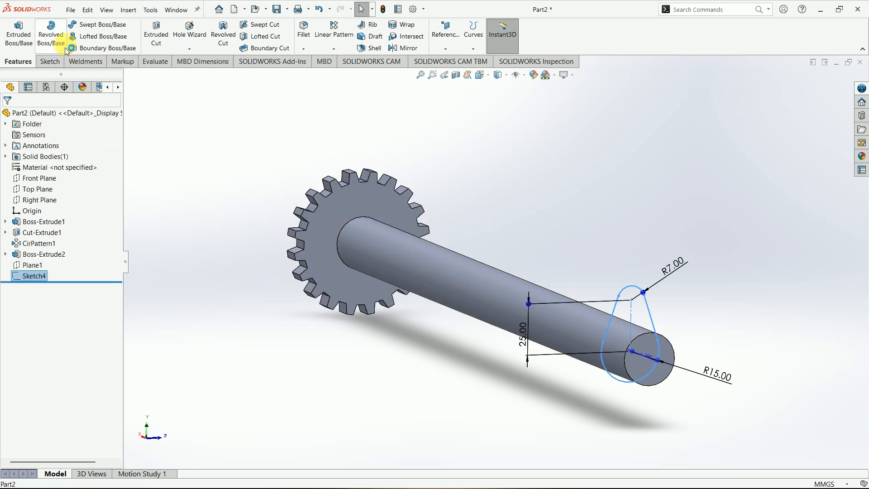
{"action": "left_click", "coordinate": [19, 40]}
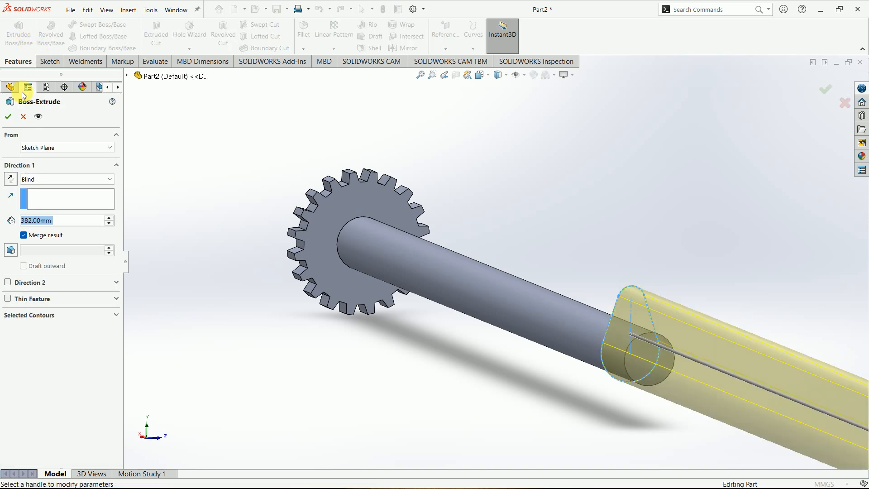
{"action": "left_click", "coordinate": [10, 180]}
{"action": "left_click", "coordinate": [49, 220]}
{"action": "double_click", "coordinate": [49, 223]}
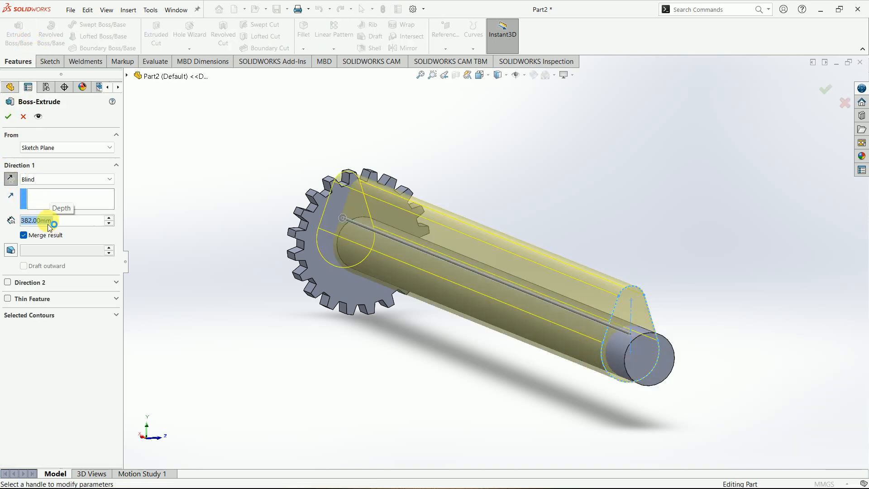
{"action": "type", "text": "10"}
{"action": "key", "text": "Return"}
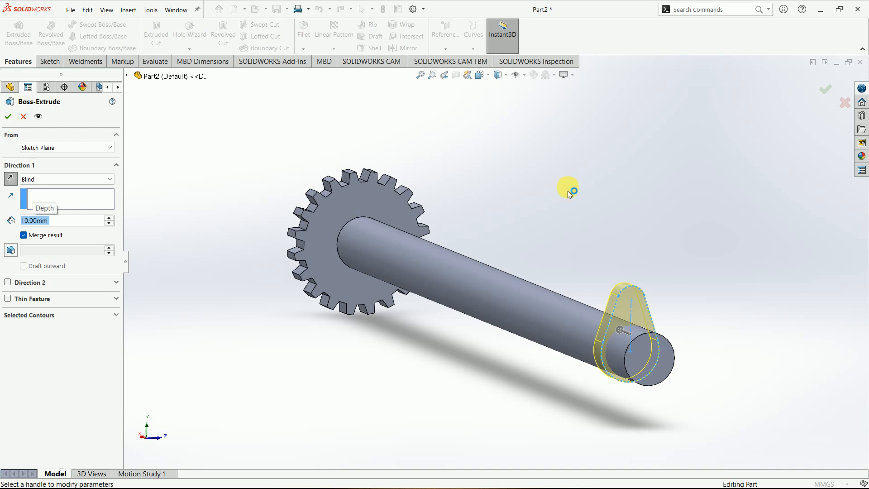
{"action": "left_click", "coordinate": [44, 239]}
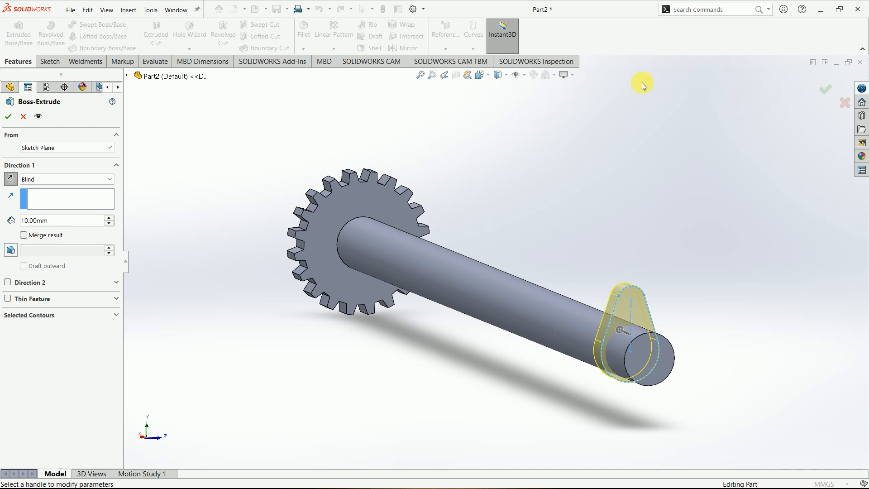
{"action": "left_click", "coordinate": [825, 89]}
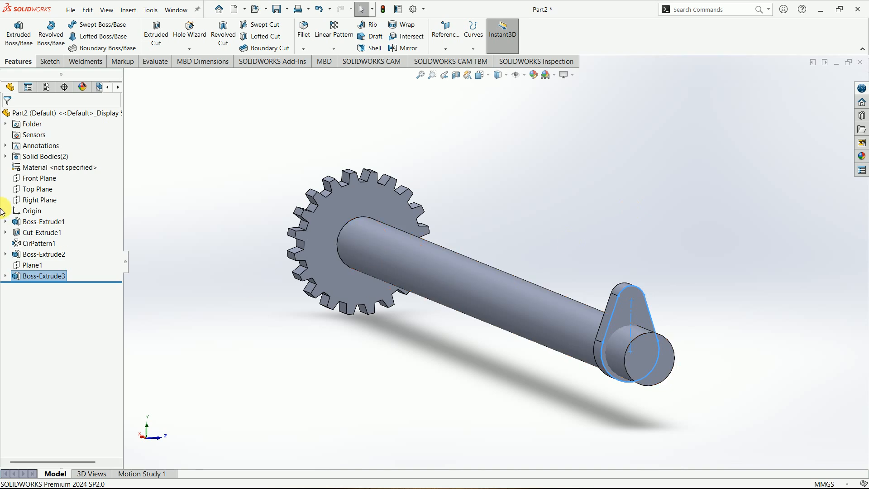
Check in the solid bodies list that the shaft and the cam lobe are separate bodies
{"action": "left_click", "coordinate": [5, 156]}
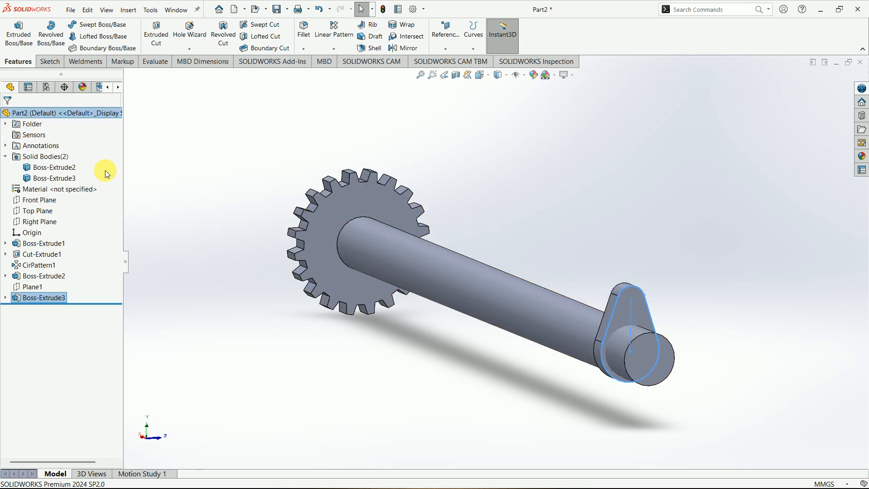
{"action": "left_click", "coordinate": [54, 167]}
{"action": "left_click", "coordinate": [55, 178]}
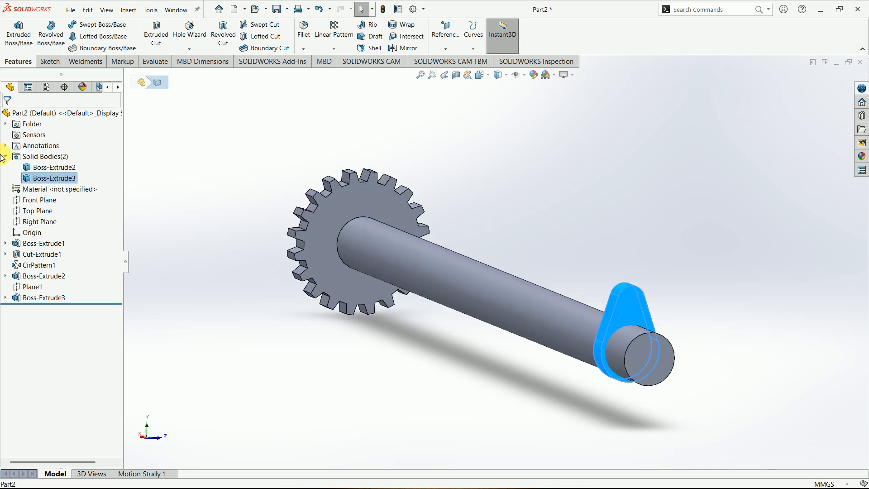
{"action": "left_click", "coordinate": [5, 156]}
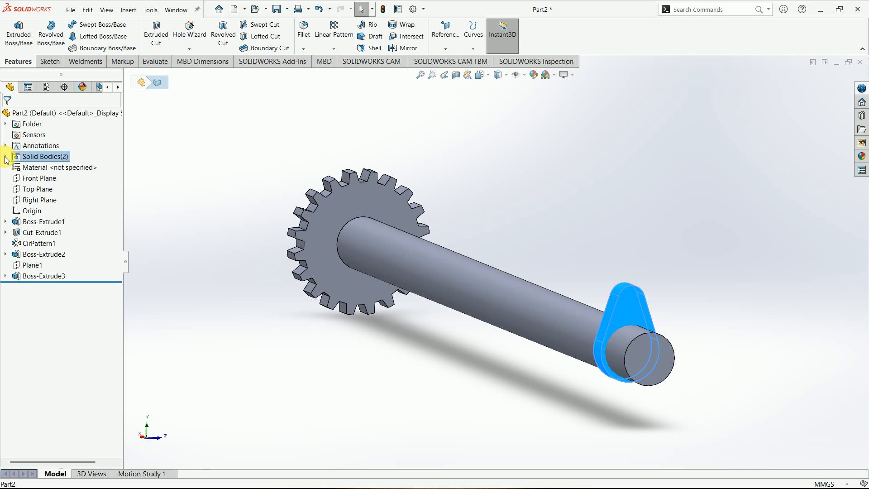
{"action": "left_click", "coordinate": [614, 161]}
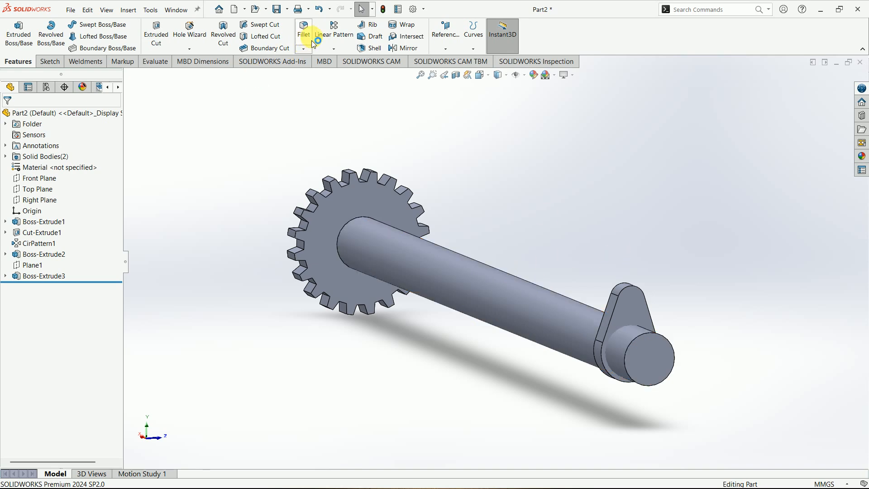
Switch to the PDF drawing in Chrome and read the section AA cam lobes' distances from the shaft end
{"action": "left_click", "coordinate": [349, 40]}
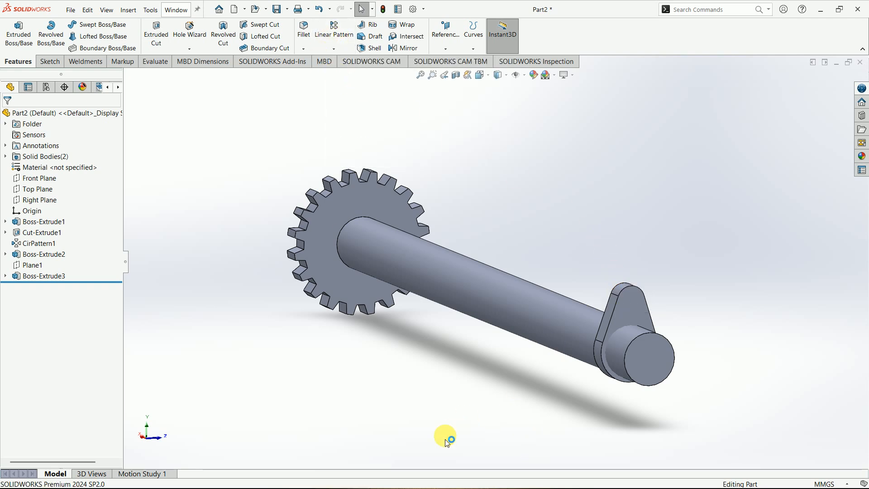
{"action": "key", "text": "super"}
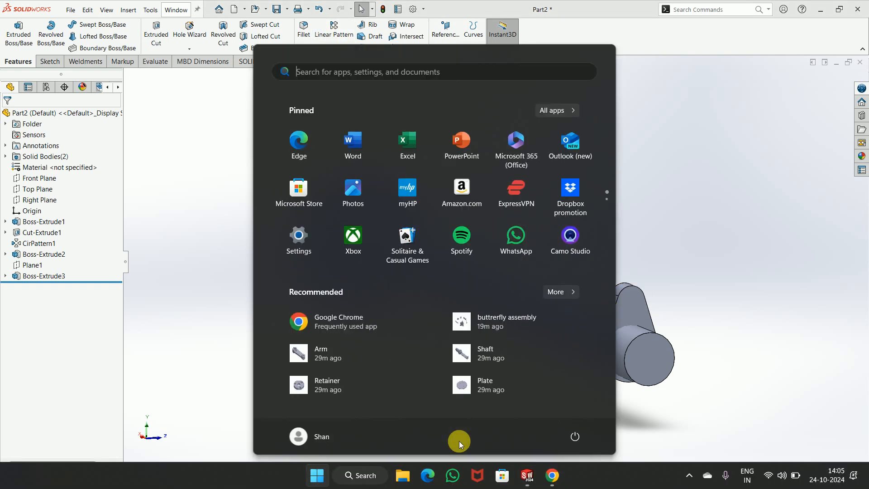
{"action": "left_click", "coordinate": [552, 483]}
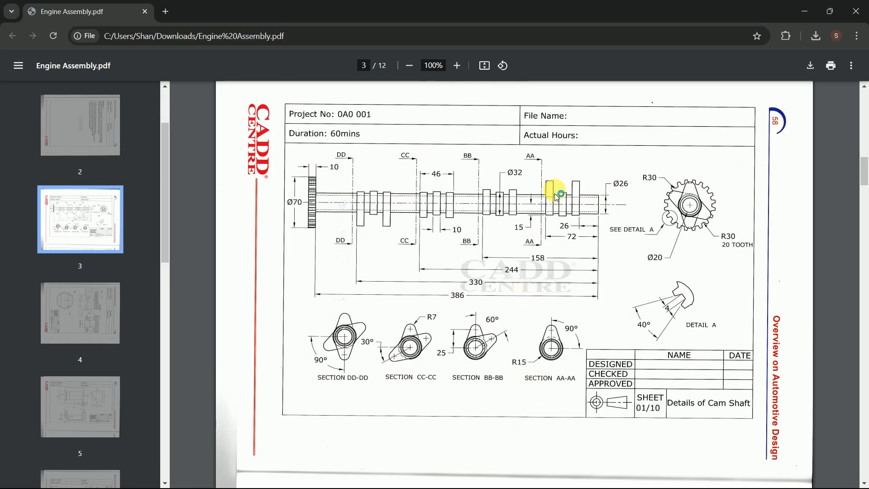
{"action": "left_click", "coordinate": [579, 231]}
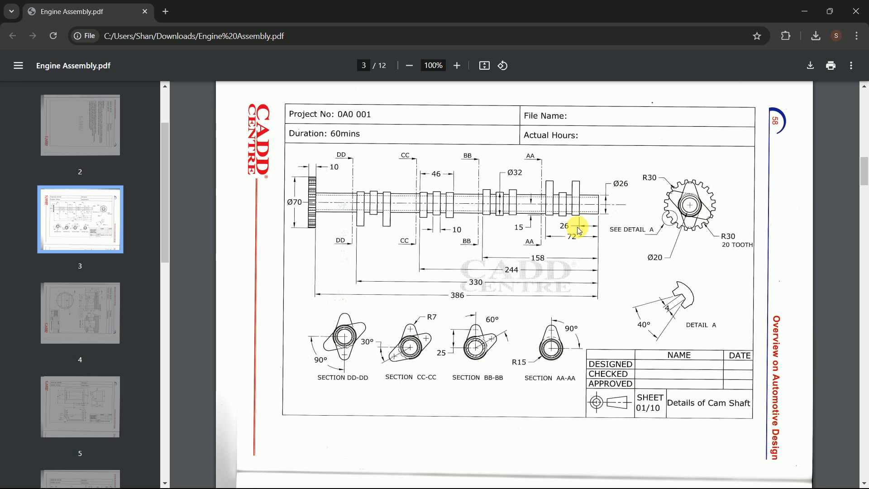
{"action": "left_click", "coordinate": [574, 251]}
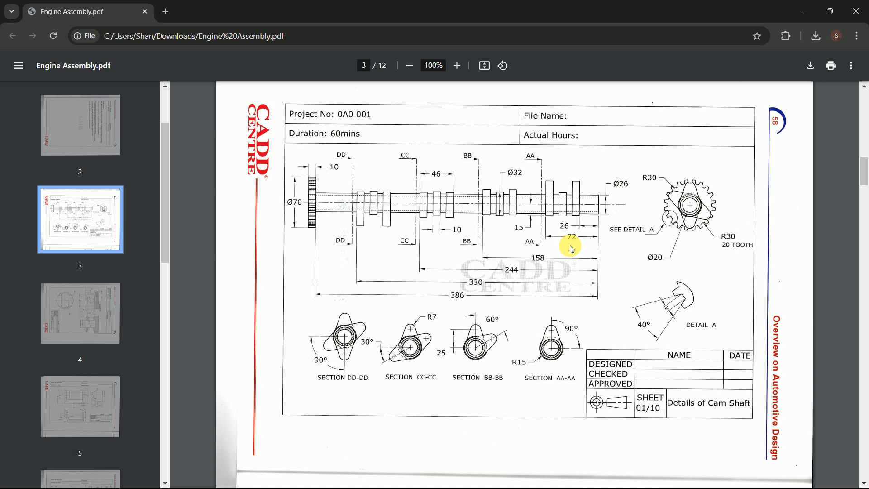
{"action": "left_click", "coordinate": [575, 250]}
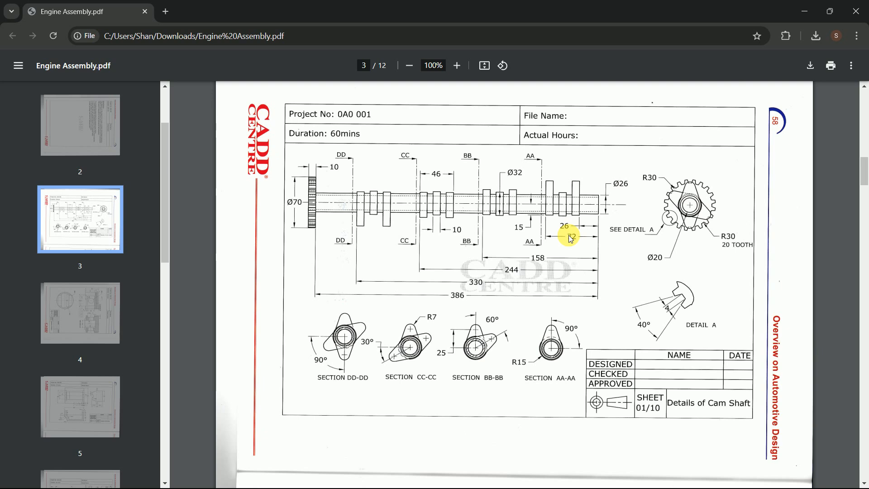
Compute 72 − 26 in Calculator for the lobe spacing and return to the SOLIDWORKS part
{"action": "key", "text": "super+r"}
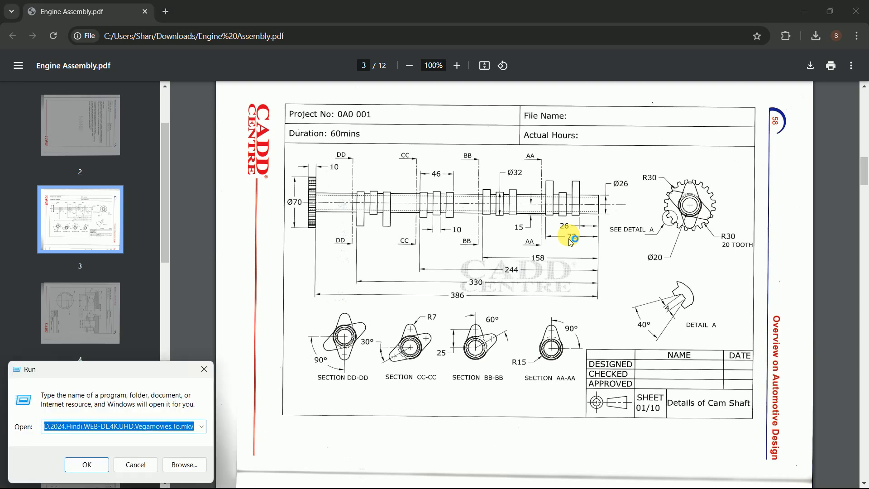
{"action": "type", "text": "calc"}
{"action": "key", "text": "Return"}
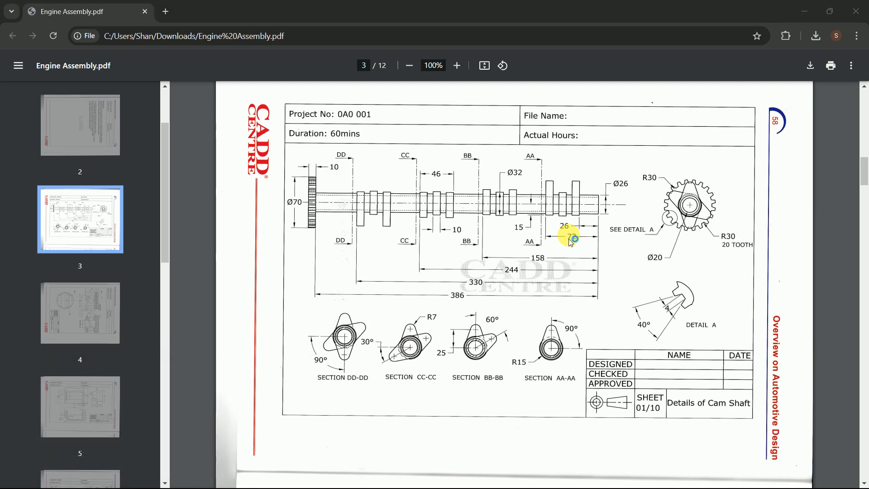
{"action": "left_click", "coordinate": [45, 198]}
{"action": "left_click", "coordinate": [116, 263]}
{"action": "left_click", "coordinate": [183, 226]}
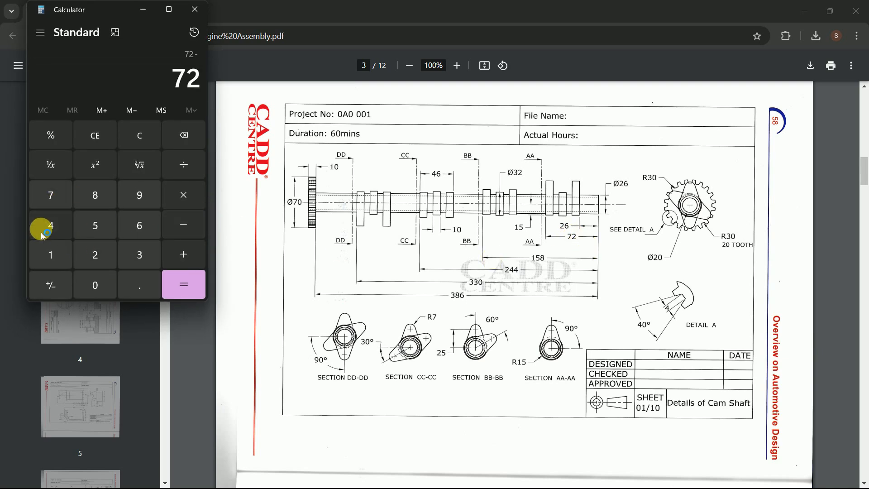
{"action": "left_click", "coordinate": [96, 251]}
{"action": "left_click", "coordinate": [140, 225]}
{"action": "left_click", "coordinate": [194, 275]}
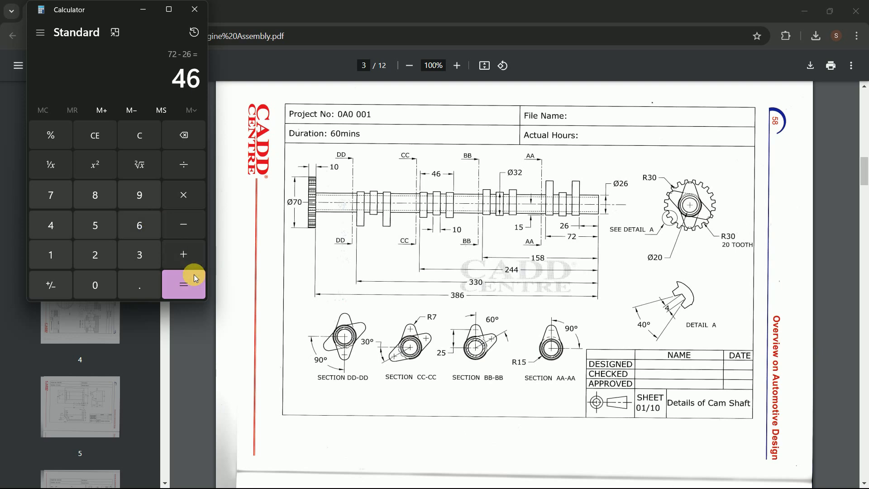
{"action": "left_click", "coordinate": [143, 10]}
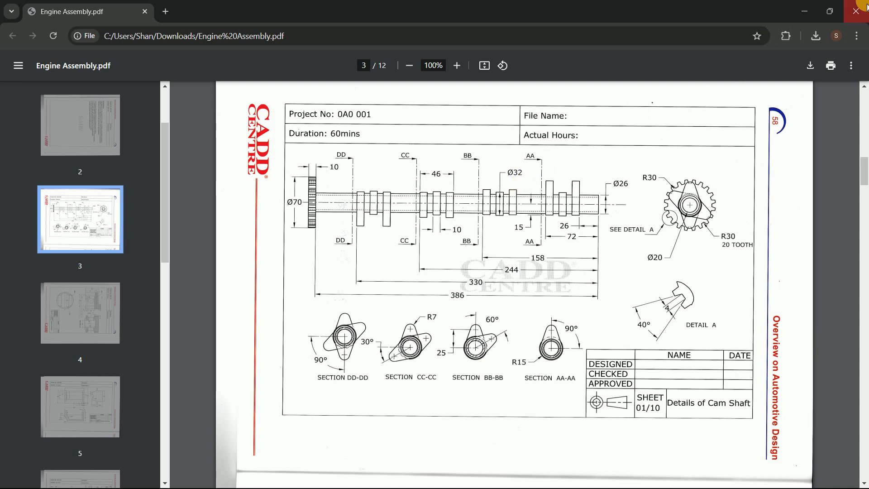
{"action": "left_click", "coordinate": [804, 11]}
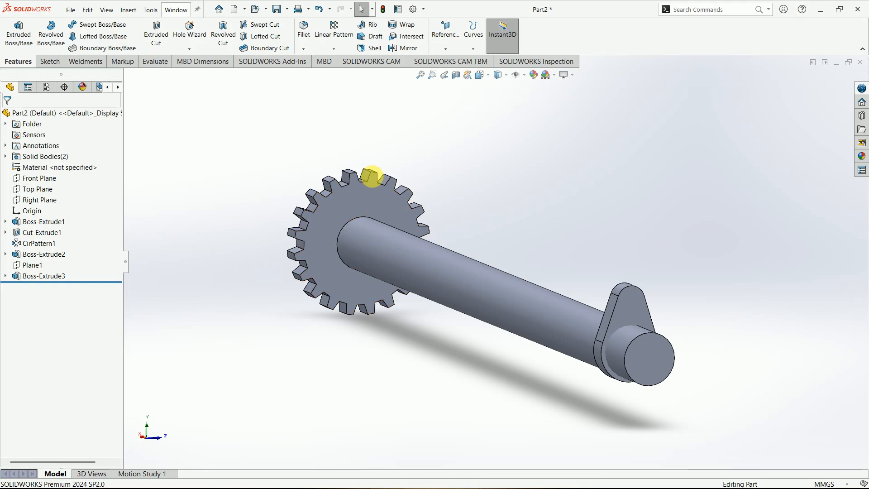
Start a Linear Pattern using the shaft's end face as the direction reference, with 46 mm spacing and 2 instances
{"action": "left_click", "coordinate": [334, 34]}
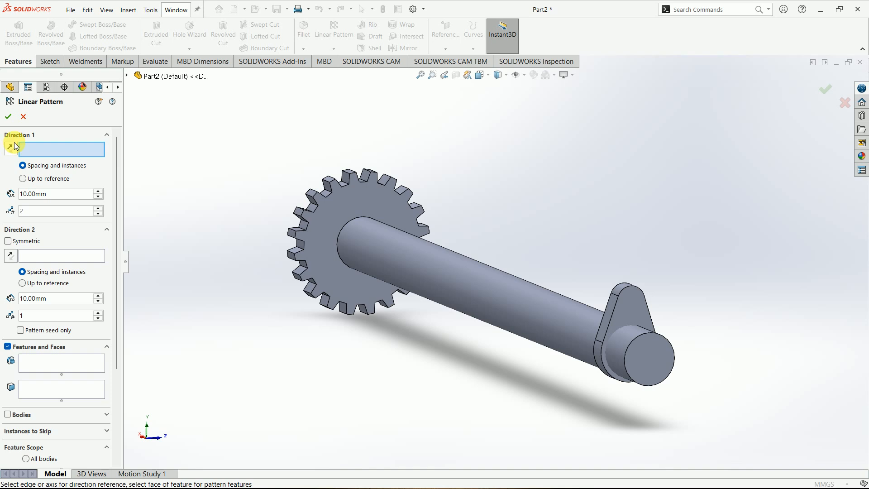
{"action": "left_click", "coordinate": [616, 302]}
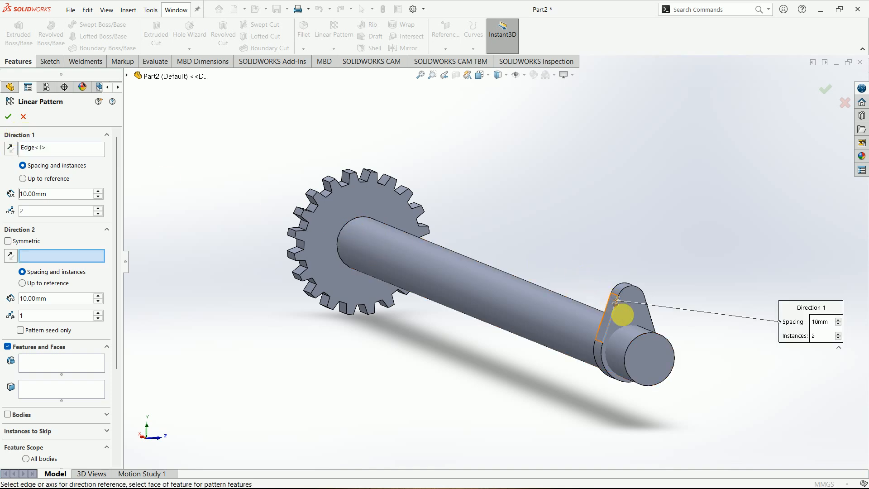
{"action": "right_click", "coordinate": [53, 146]}
{"action": "left_click", "coordinate": [79, 158]}
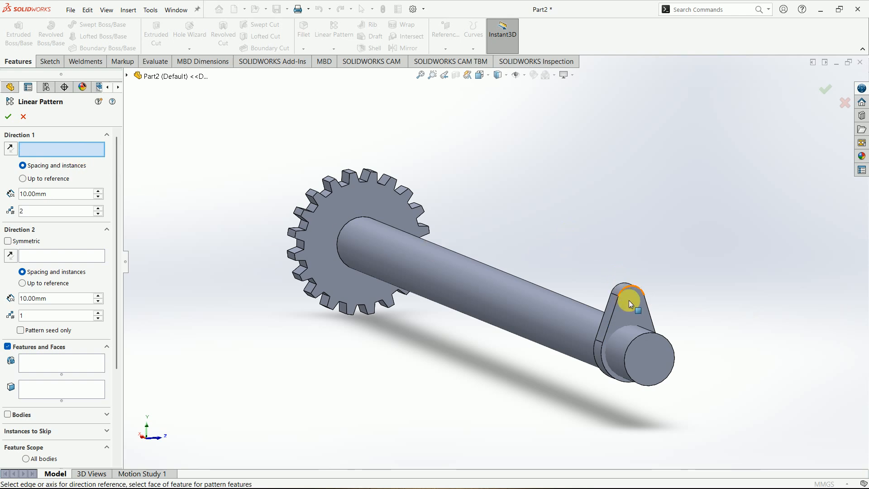
{"action": "left_click", "coordinate": [655, 359]}
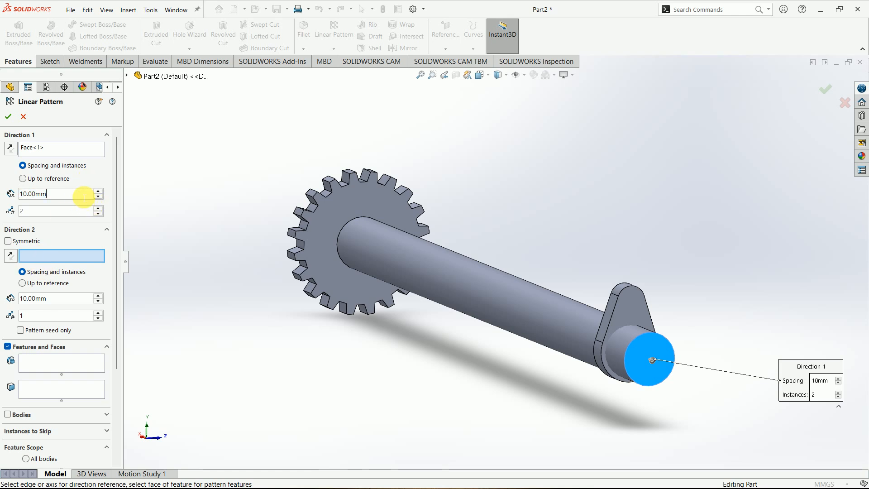
{"action": "double_click", "coordinate": [83, 196]}
{"action": "type", "text": "46"}
{"action": "key", "text": "Return"}
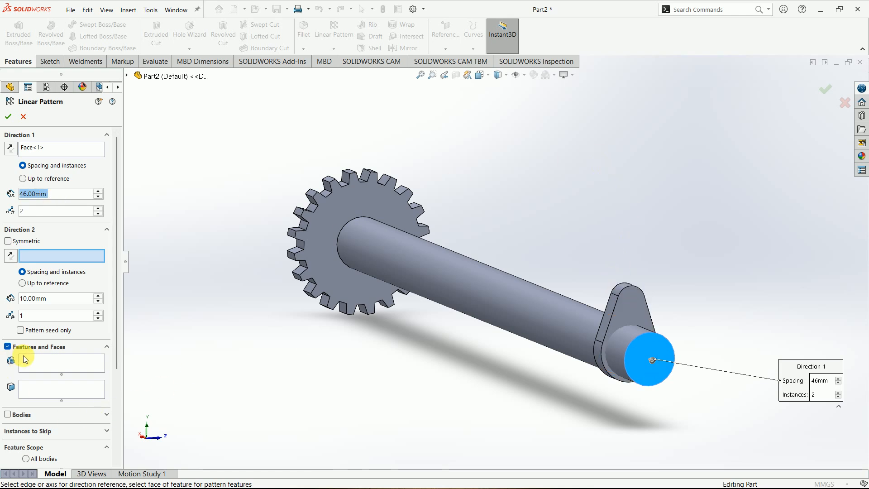
Choose the cam lobe as the body to pattern and reverse the pattern direction toward the gear
{"action": "left_click", "coordinate": [21, 414]}
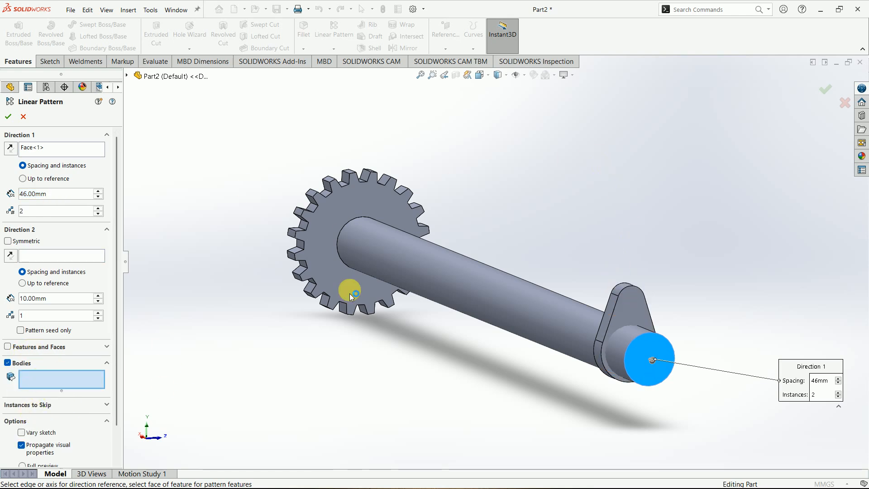
{"action": "left_click", "coordinate": [615, 286]}
{"action": "middle_click_drag", "start_coordinate": [564, 259], "coordinate": [613, 282]}
{"action": "scroll", "coordinate": [612, 282], "scroll_direction": "up", "scroll_amount": 2}
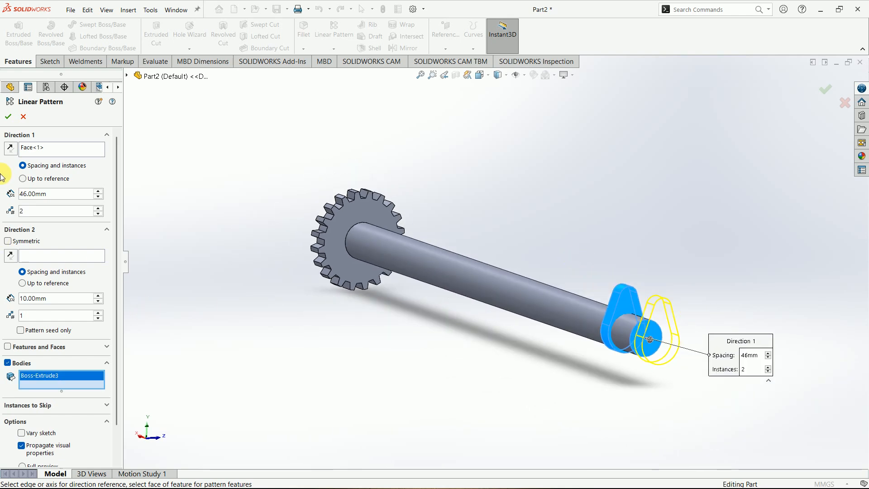
{"action": "left_click", "coordinate": [9, 147]}
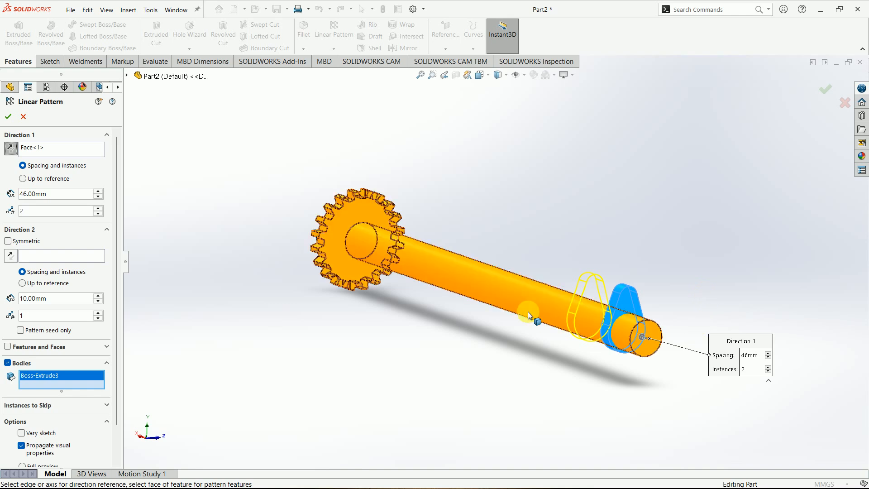
Accept the two-lobe pattern and start another Linear Pattern with the shaft's end face as the direction reference
{"action": "left_click", "coordinate": [826, 90]}
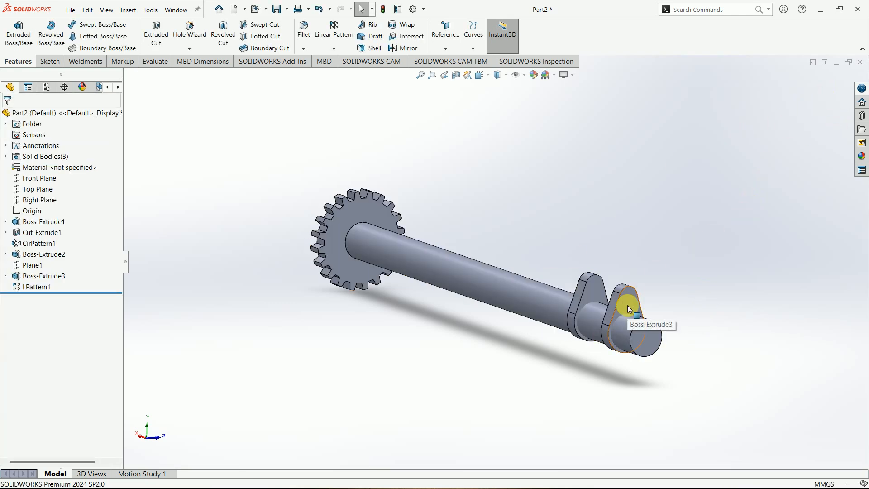
{"action": "left_click", "coordinate": [332, 28]}
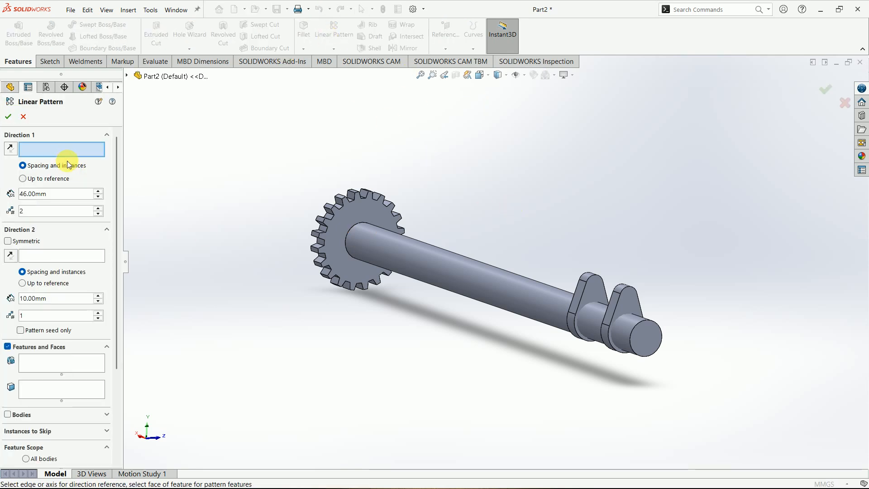
{"action": "scroll", "coordinate": [641, 351], "scroll_direction": "down", "scroll_amount": 5}
{"action": "left_click", "coordinate": [580, 280]}
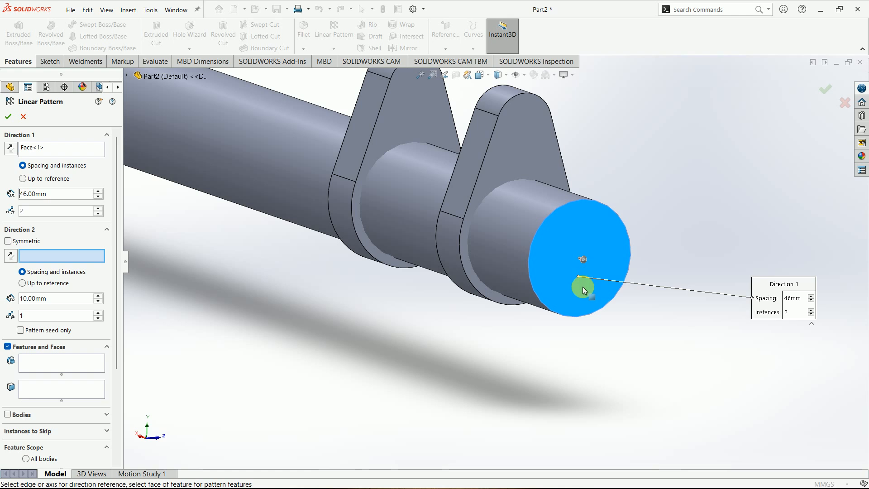
{"action": "scroll", "coordinate": [581, 287], "scroll_direction": "up", "scroll_amount": 5}
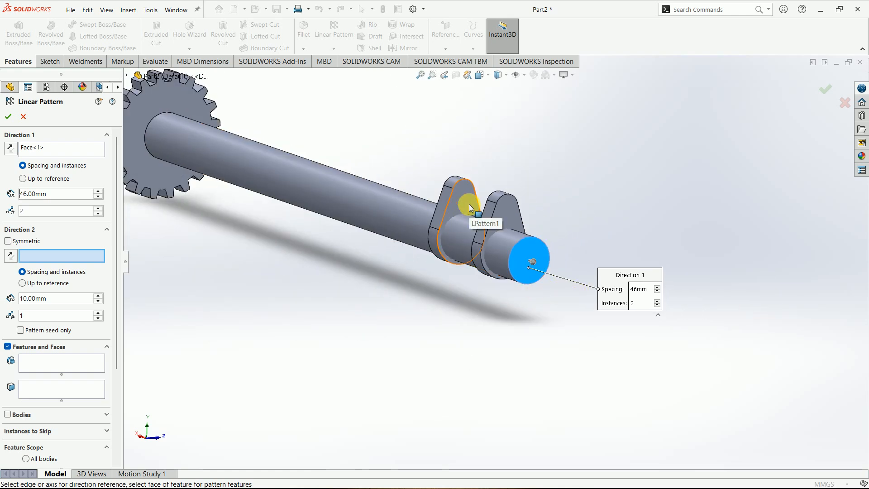
{"action": "left_click", "coordinate": [470, 212]}
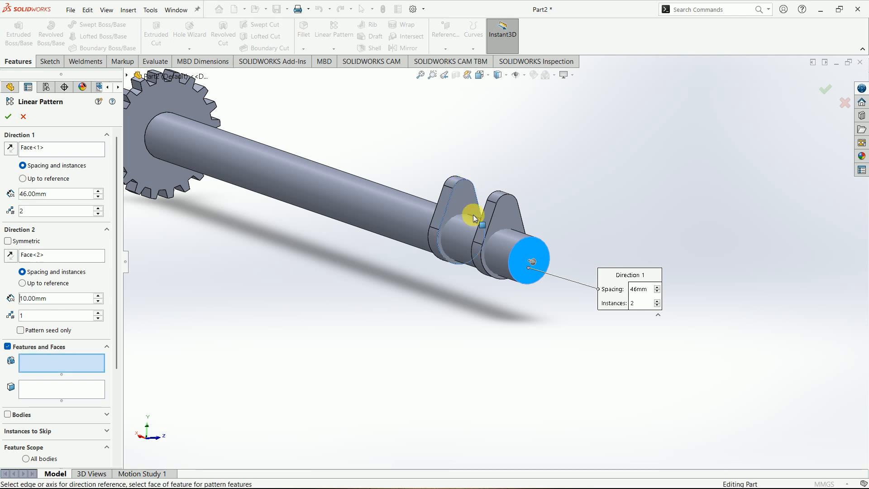
{"action": "left_click", "coordinate": [506, 213]}
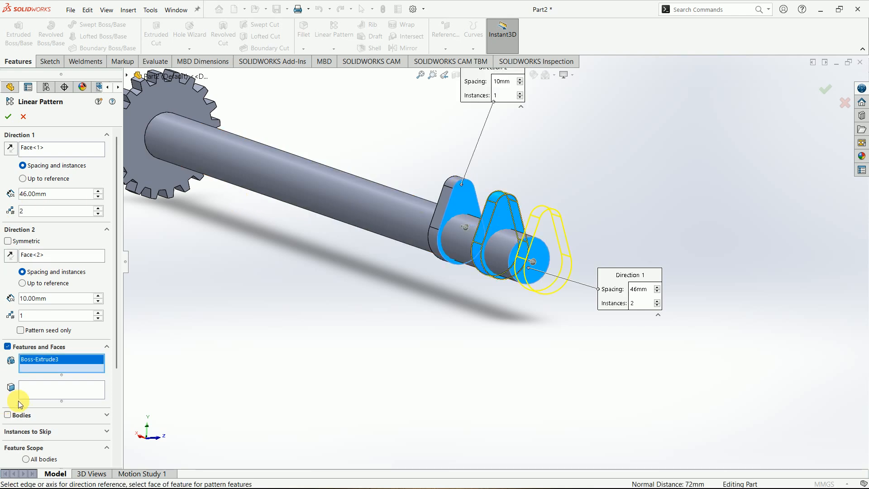
{"action": "right_click", "coordinate": [53, 363]}
{"action": "left_click", "coordinate": [71, 366]}
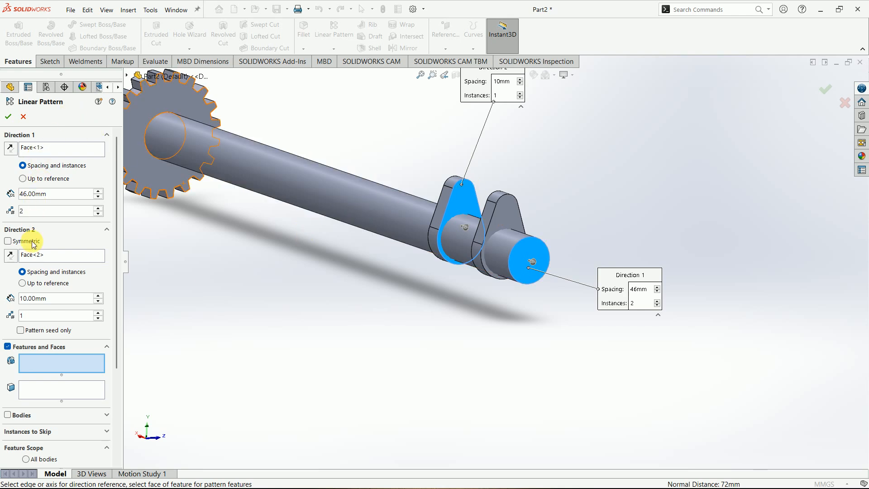
{"action": "left_click", "coordinate": [33, 255]}
{"action": "right_click", "coordinate": [39, 256]}
{"action": "left_click", "coordinate": [58, 266]}
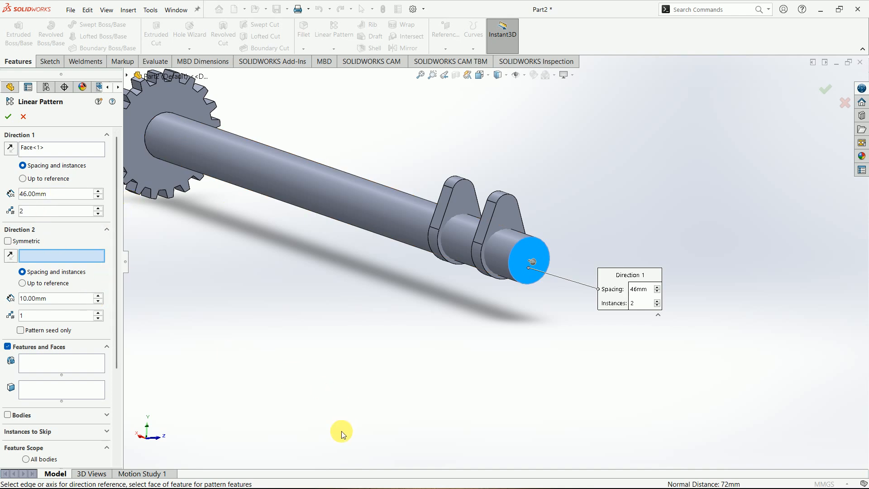
Check the lobe distances in the PDF drawing in Chrome, return to the SOLIDWORKS part and set the pattern spacing to 86 mm
{"action": "key", "text": "super"}
{"action": "left_click", "coordinate": [540, 485]}
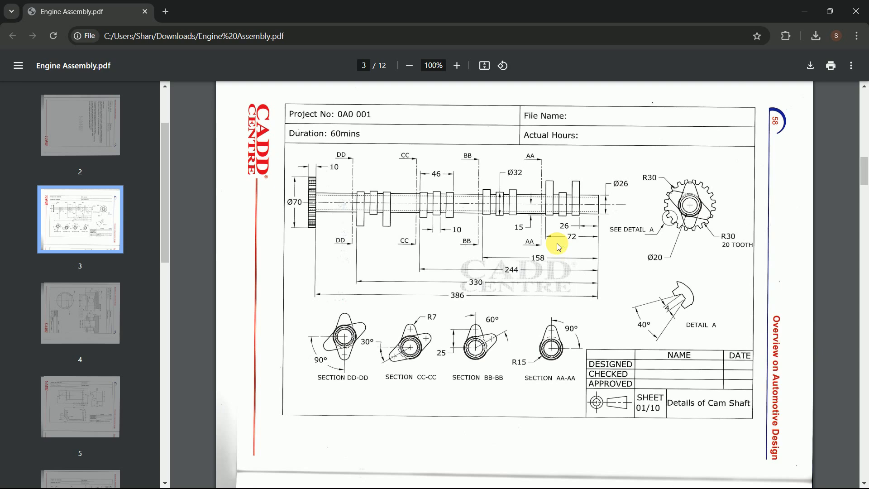
{"action": "left_click", "coordinate": [805, 10]}
{"action": "left_click", "coordinate": [76, 196]}
{"action": "type", "text": "86"}
{"action": "key", "text": "Return"}
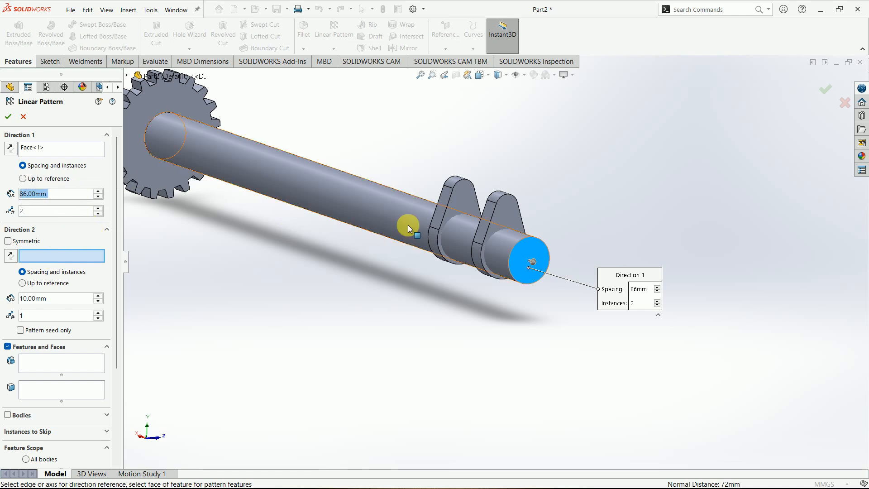
Choose both cam lobes as the bodies to pattern and reverse the pattern direction toward the gear
{"action": "left_click", "coordinate": [16, 414]}
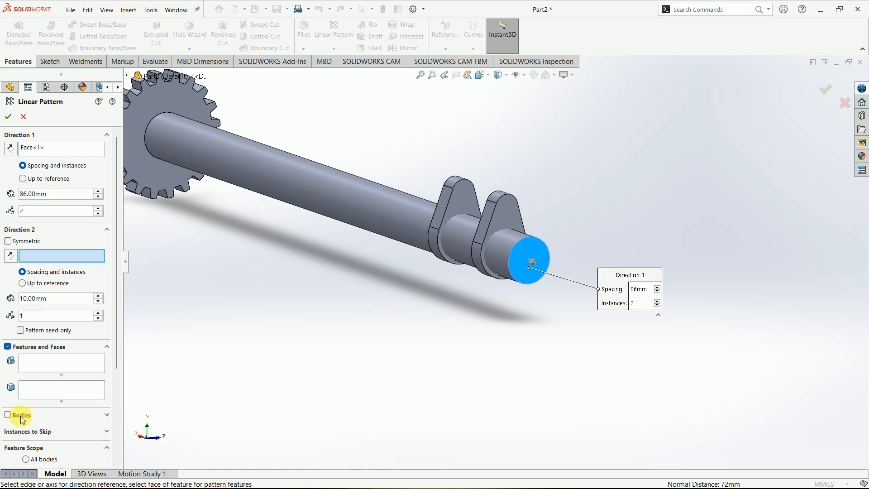
{"action": "left_click", "coordinate": [495, 215]}
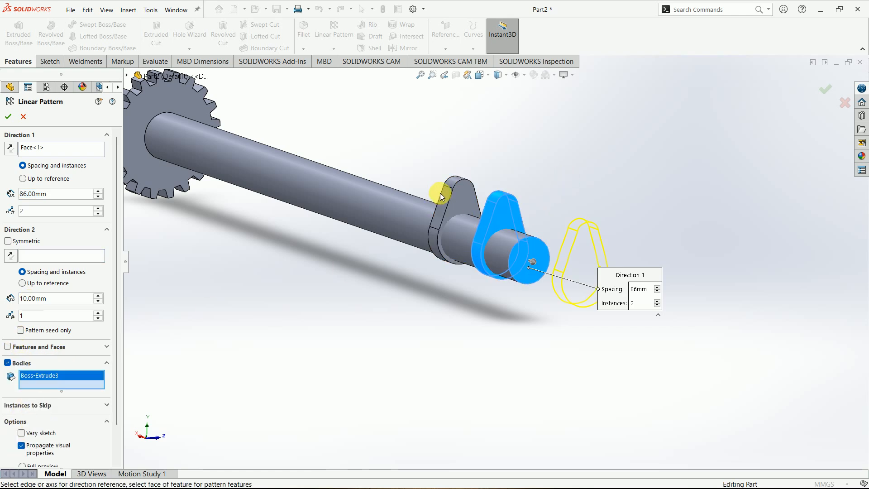
{"action": "left_click", "coordinate": [449, 196]}
{"action": "scroll", "coordinate": [479, 226], "scroll_direction": "up", "scroll_amount": 2}
{"action": "middle_click_drag", "start_coordinate": [440, 253], "coordinate": [466, 248]}
{"action": "left_click", "coordinate": [10, 148]}
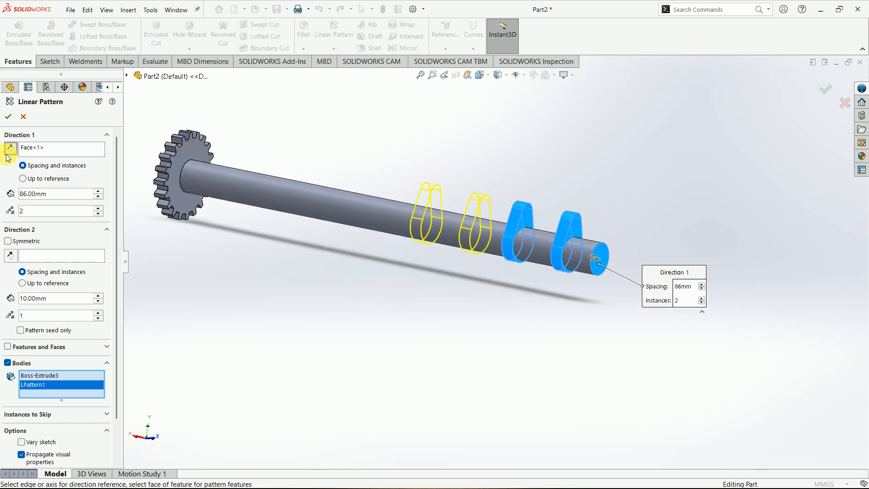
Set the lobe-pair pattern to 4 instances and accept it
{"action": "middle_click_drag", "start_coordinate": [258, 206], "coordinate": [261, 214]}
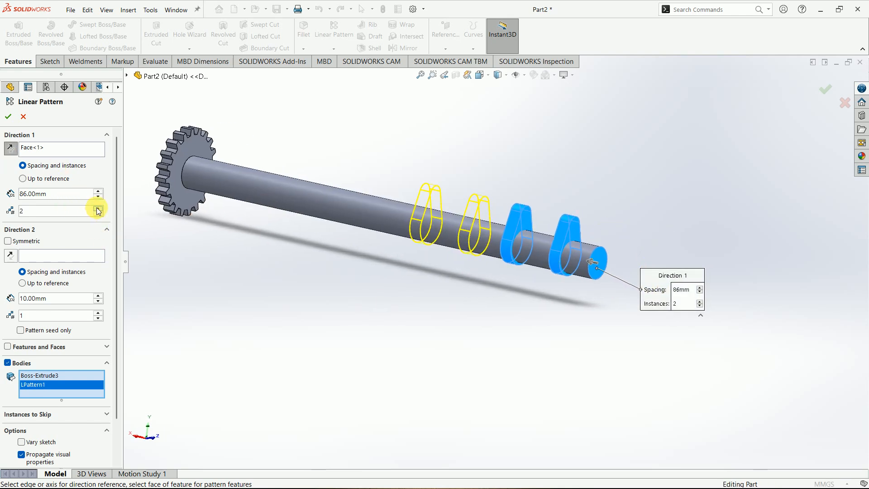
{"action": "scroll", "coordinate": [471, 221], "scroll_direction": "down", "scroll_amount": 2}
{"action": "middle_click_drag", "start_coordinate": [470, 216], "coordinate": [493, 205]}
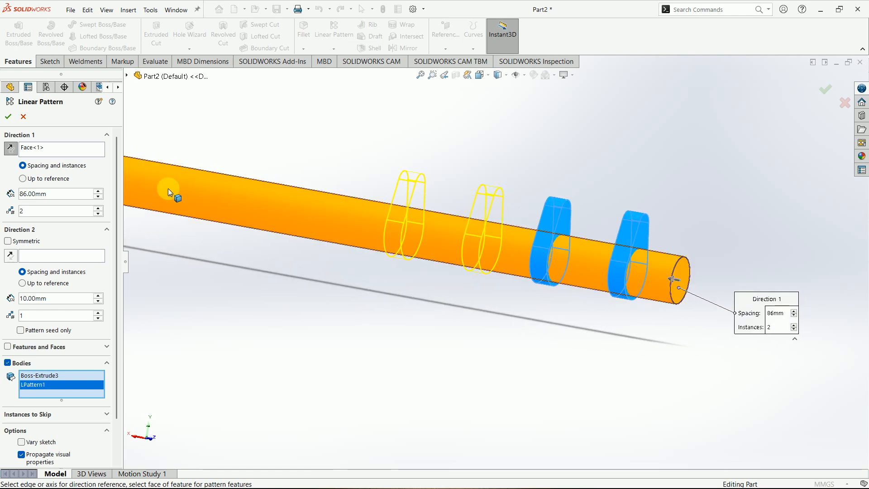
{"action": "scroll", "coordinate": [489, 294], "scroll_direction": "up", "scroll_amount": 3}
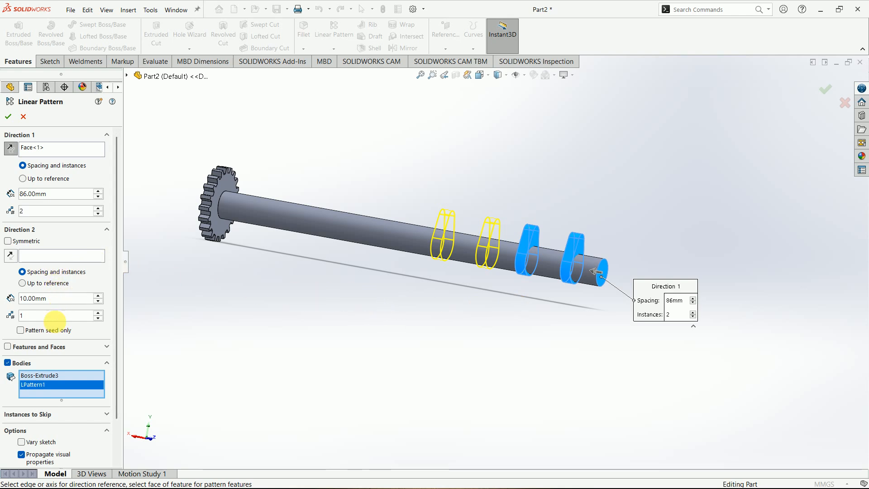
{"action": "left_click", "coordinate": [98, 209]}
{"action": "left_click", "coordinate": [98, 209]}
{"action": "mouse_move", "coordinate": [346, 271]}
{"action": "middle_mouse_down"}
{"action": "mouse_move", "coordinate": [364, 278]}
{"action": "mouse_move", "coordinate": [350, 271]}
{"action": "middle_mouse_up"}
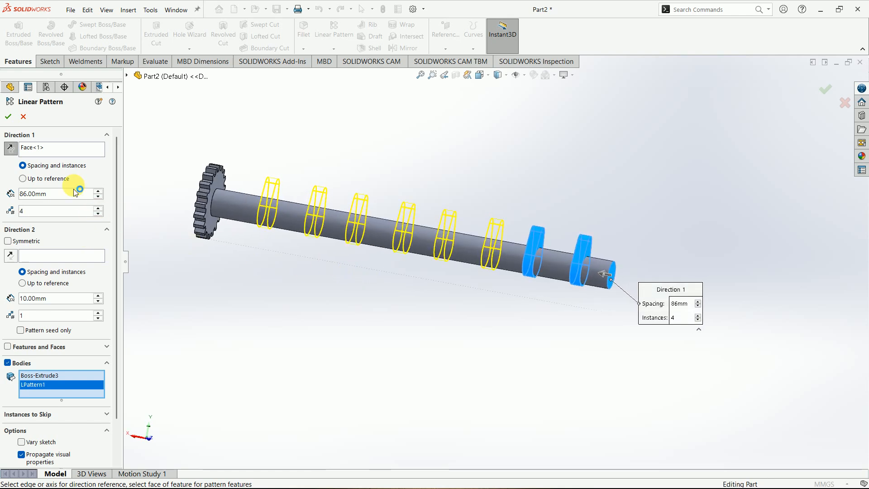
{"action": "left_click", "coordinate": [7, 118]}
{"action": "middle_click_drag", "start_coordinate": [435, 309], "coordinate": [452, 301]}
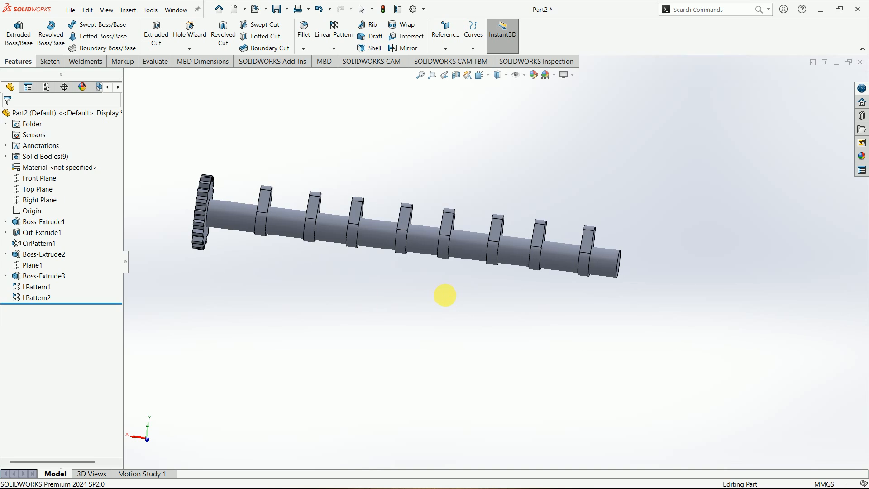
{"action": "left_click", "coordinate": [28, 299]}
{"action": "right_click", "coordinate": [28, 298]}
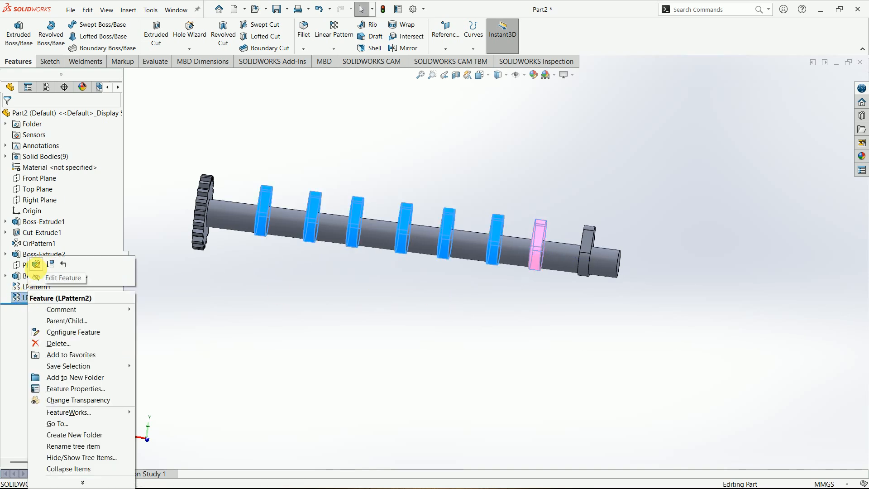
{"action": "left_click", "coordinate": [36, 266]}
{"action": "left_click", "coordinate": [8, 119]}
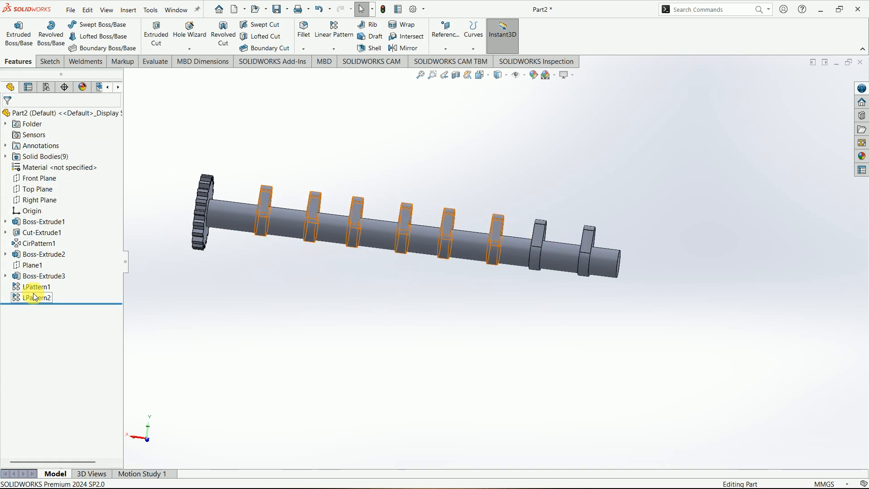
Edit the first lobe pattern, LPattern1, to a spacing of 36 mm and accept it
{"action": "right_click", "coordinate": [35, 287]}
{"action": "left_click", "coordinate": [49, 251]}
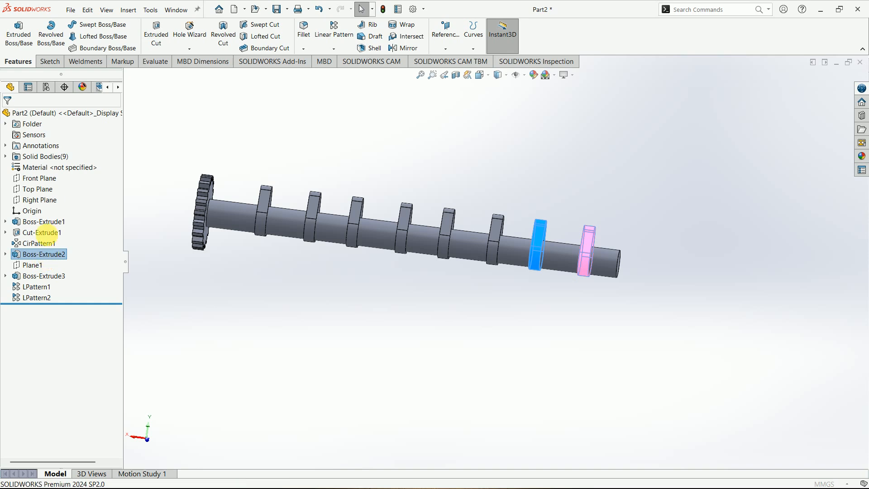
{"action": "left_click", "coordinate": [109, 198]}
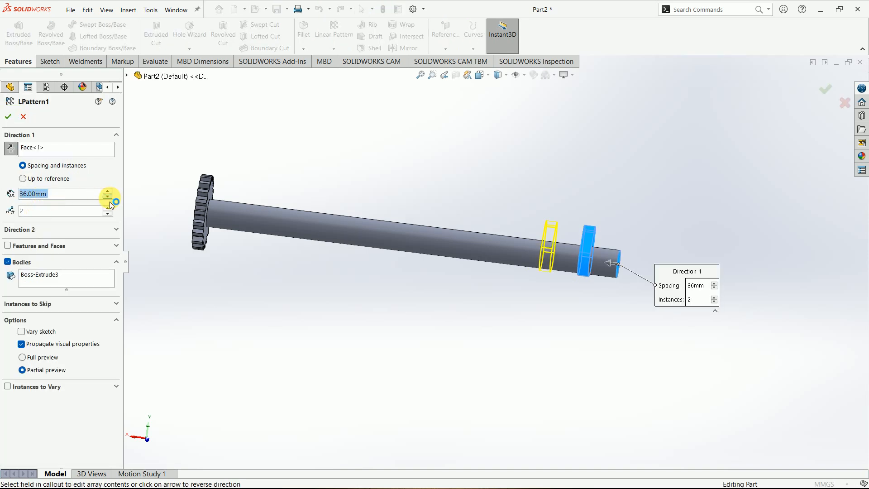
{"action": "left_click", "coordinate": [9, 116]}
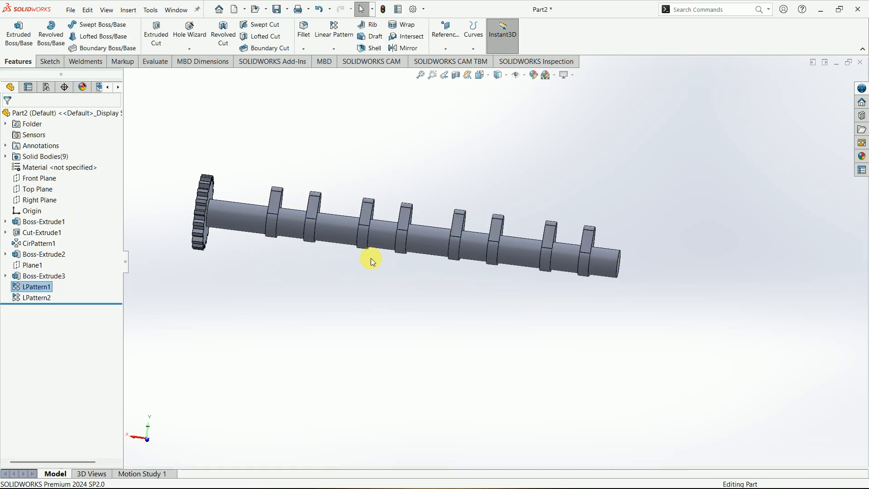
{"action": "middle_click_drag", "start_coordinate": [585, 294], "coordinate": [579, 312]}
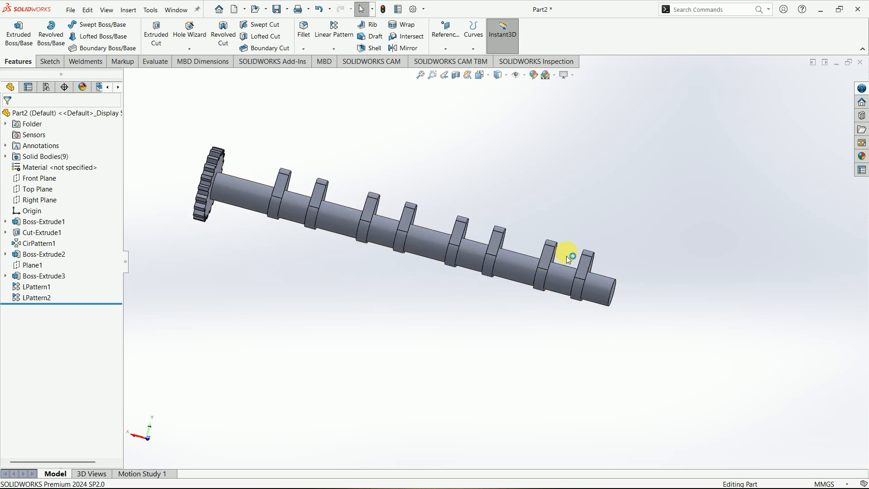
{"action": "scroll", "coordinate": [543, 299], "scroll_direction": "down", "scroll_amount": 5}
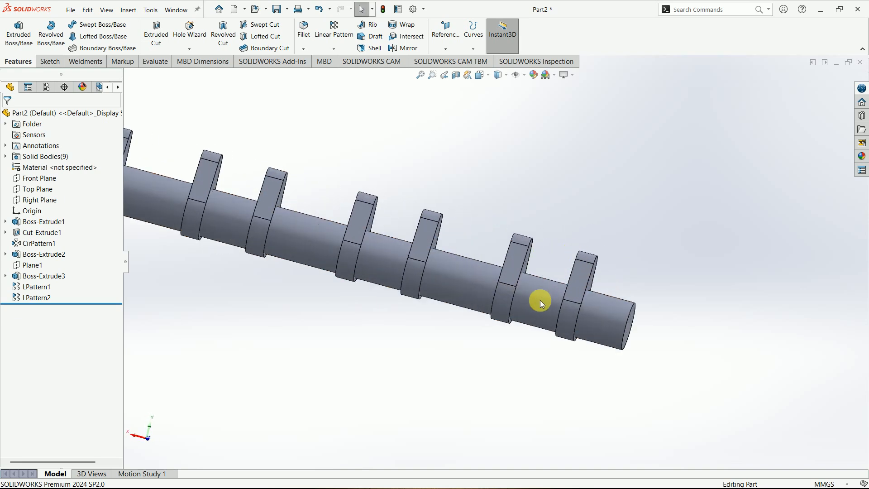
{"action": "scroll", "coordinate": [552, 299], "scroll_direction": "up", "scroll_amount": 5}
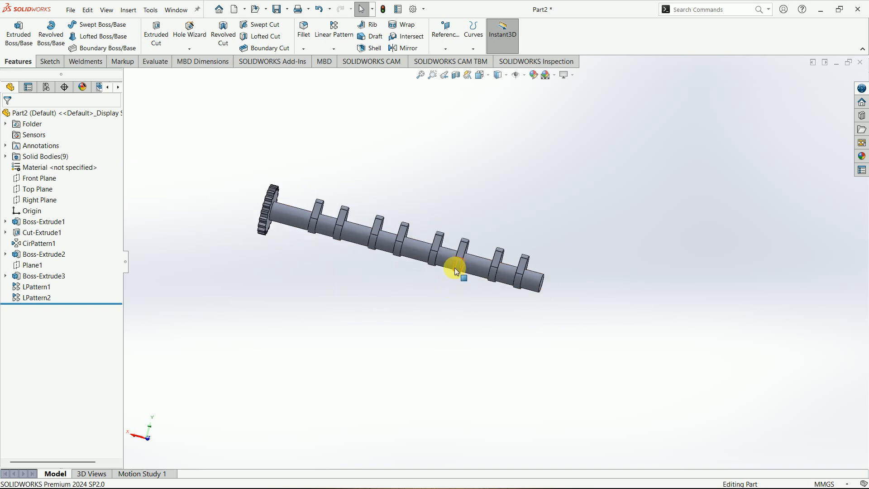
{"action": "middle_click_drag", "start_coordinate": [457, 273], "coordinate": [400, 279]}
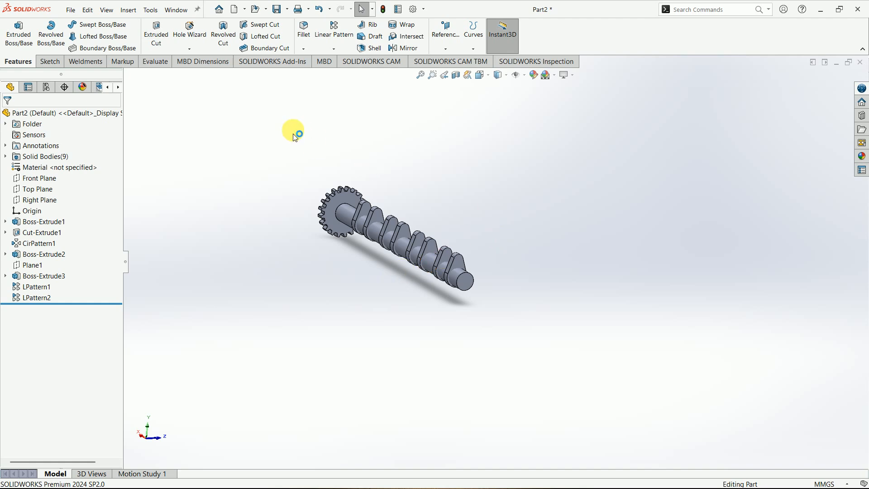
Add the Data Migration tool set to the CommandManager and bring it up
{"action": "right_click", "coordinate": [119, 62]}
{"action": "mouse_move", "coordinate": [129, 92]}
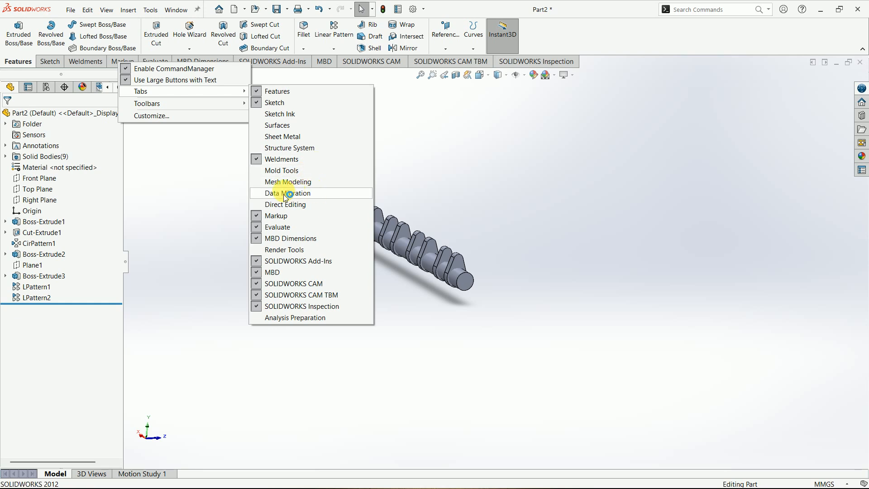
{"action": "left_click", "coordinate": [459, 133]}
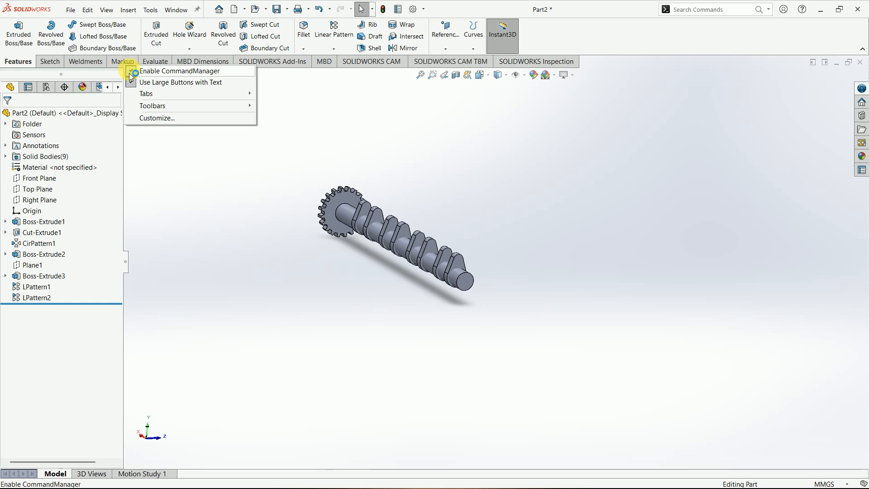
{"action": "left_click", "coordinate": [163, 98]}
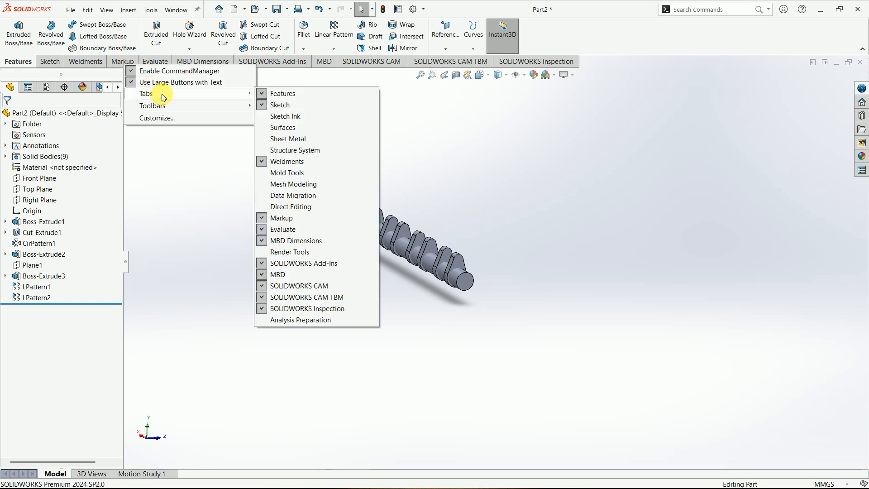
{"action": "left_click", "coordinate": [305, 196]}
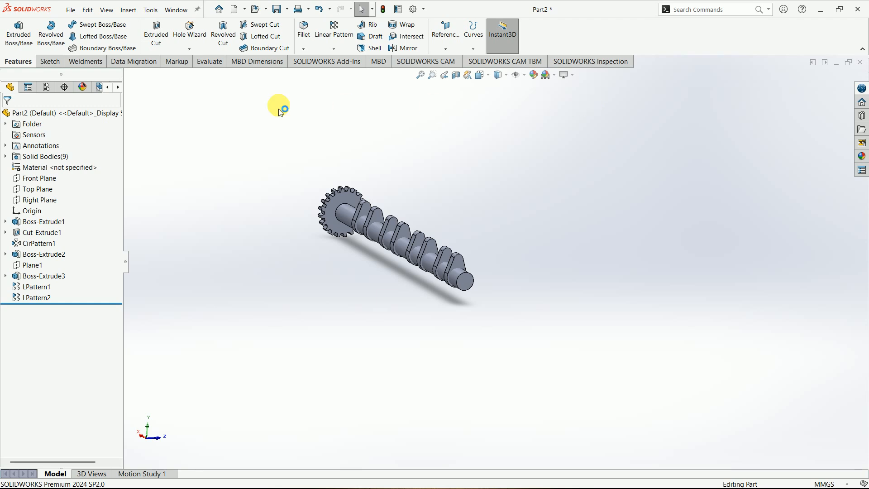
{"action": "left_click", "coordinate": [131, 63]}
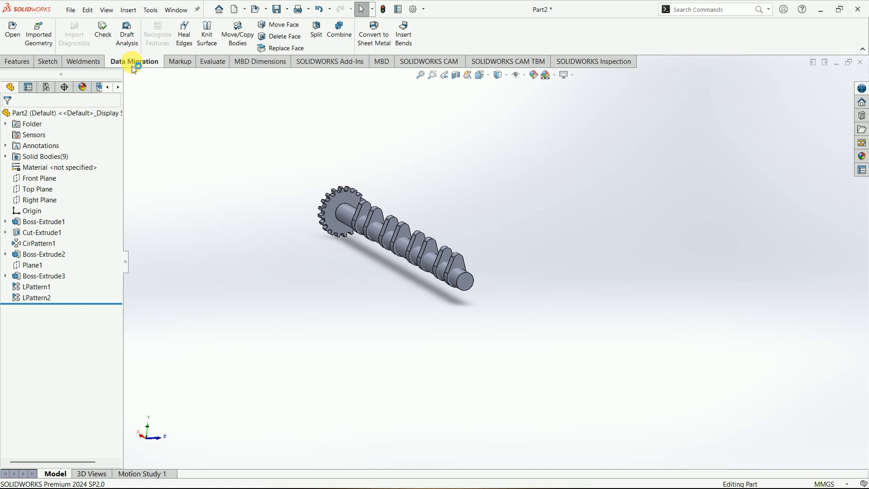
{"action": "left_click", "coordinate": [245, 46]}
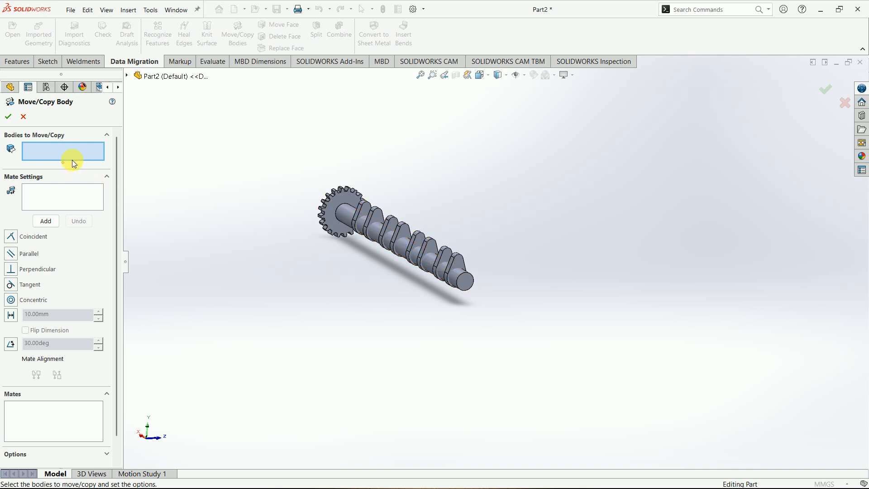
{"action": "scroll", "coordinate": [358, 252], "scroll_direction": "down", "scroll_amount": 2}
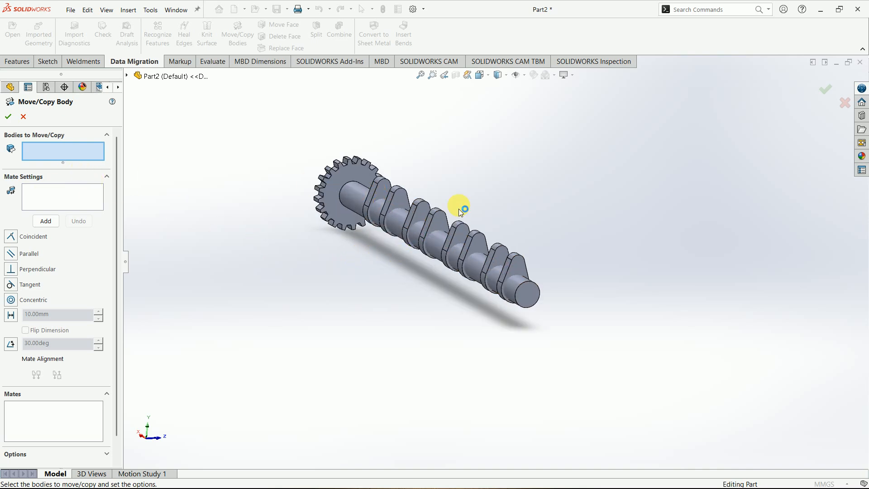
{"action": "left_click", "coordinate": [473, 243]}
{"action": "left_click", "coordinate": [452, 243]}
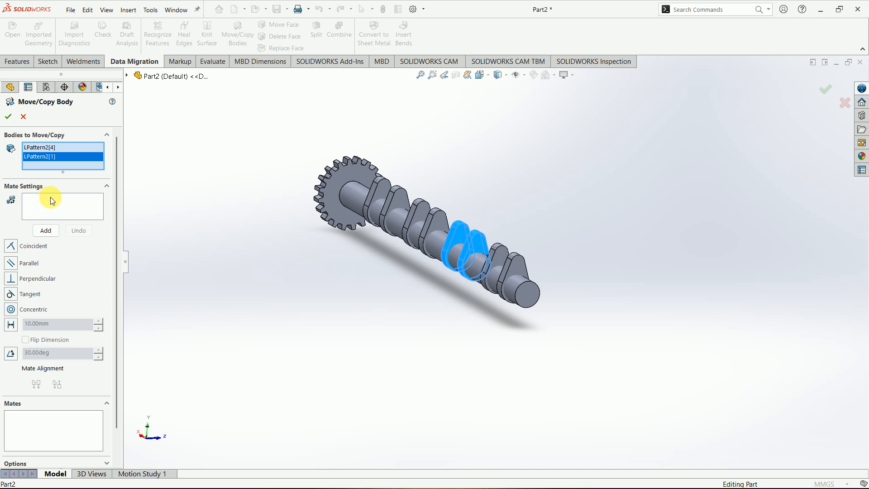
{"action": "scroll", "coordinate": [108, 222], "scroll_direction": "down", "scroll_amount": 2}
{"action": "scroll", "coordinate": [145, 297], "scroll_direction": "down", "scroll_amount": 3}
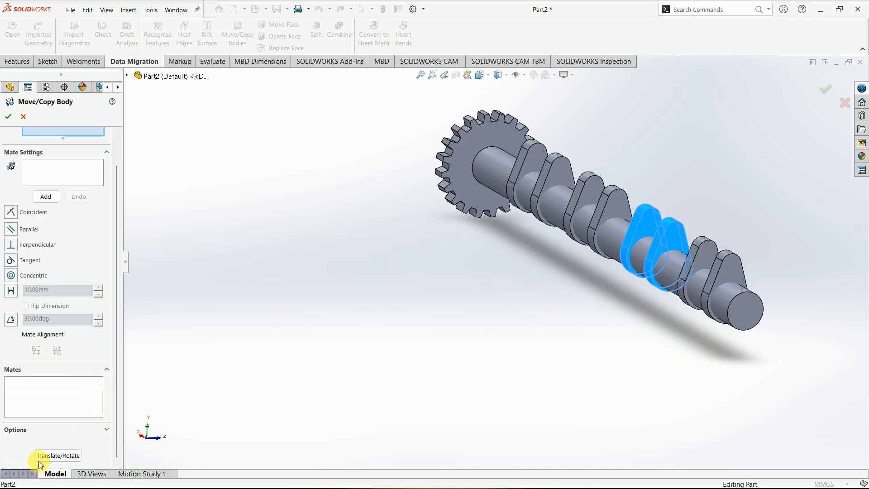
{"action": "left_click", "coordinate": [62, 456]}
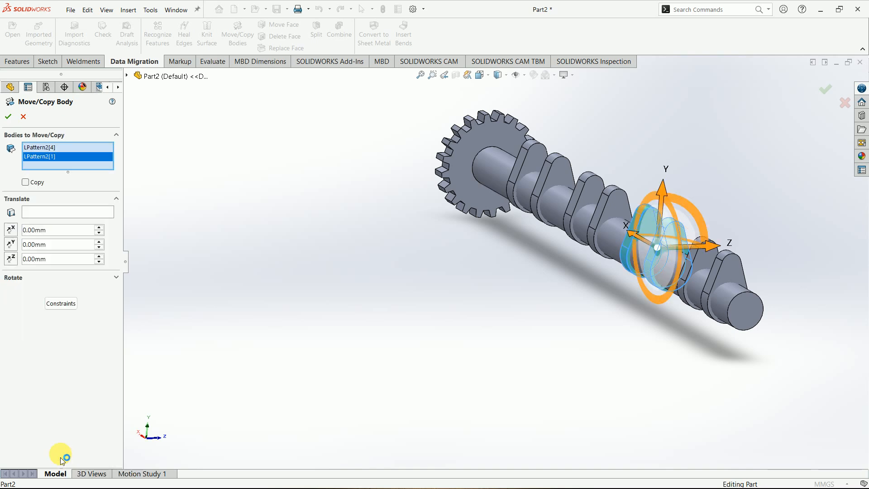
{"action": "middle_click_drag", "start_coordinate": [388, 315], "coordinate": [459, 295]}
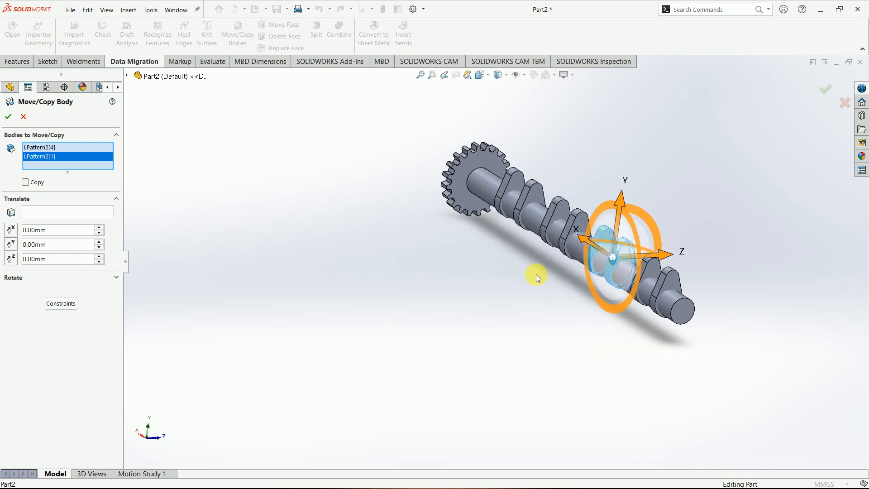
{"action": "scroll", "coordinate": [606, 301], "scroll_direction": "down", "scroll_amount": 5}
{"action": "middle_click_drag", "start_coordinate": [610, 310], "coordinate": [638, 279]}
{"action": "middle_click_drag", "start_coordinate": [561, 311], "coordinate": [494, 345]}
{"action": "left_click_drag", "start_coordinate": [605, 267], "coordinate": [664, 309]}
{"action": "middle_click_drag", "start_coordinate": [664, 312], "coordinate": [561, 262]}
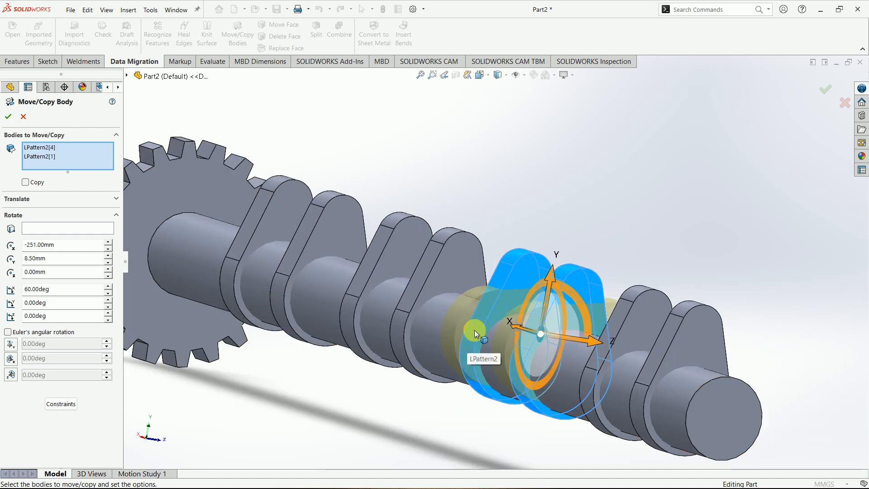
{"action": "left_click", "coordinate": [827, 103]}
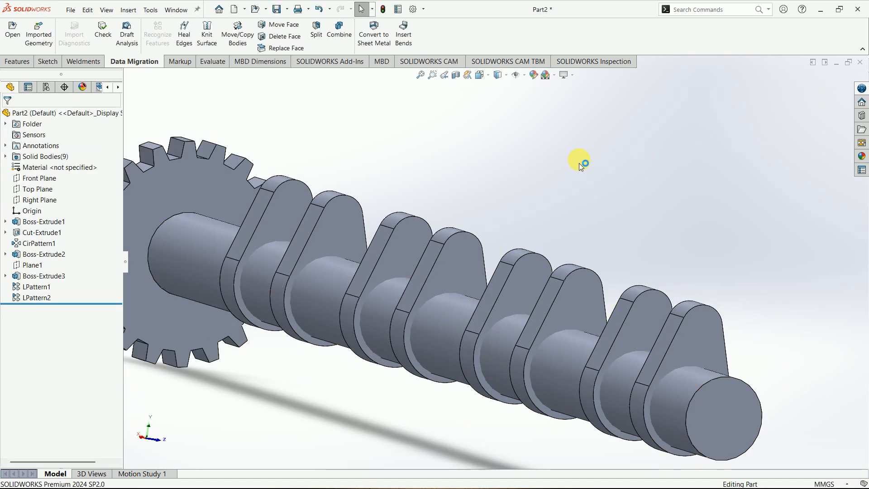
Start a Move/Copy Body on the second lobe pair from the shaft's free end, using translate/rotate with the rotation settings open
{"action": "left_click", "coordinate": [236, 35]}
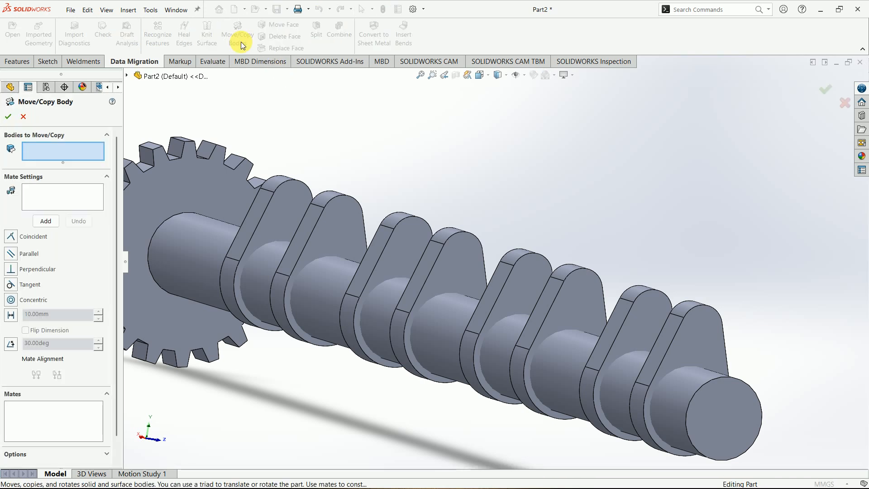
{"action": "left_click", "coordinate": [547, 292]}
{"action": "left_click", "coordinate": [514, 267]}
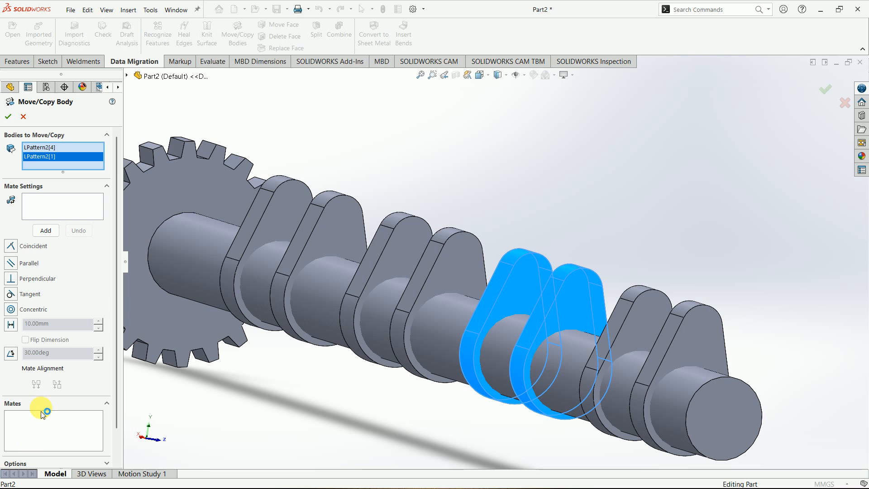
{"action": "scroll", "coordinate": [50, 408], "scroll_direction": "down", "scroll_amount": 1}
{"action": "left_click", "coordinate": [58, 455]}
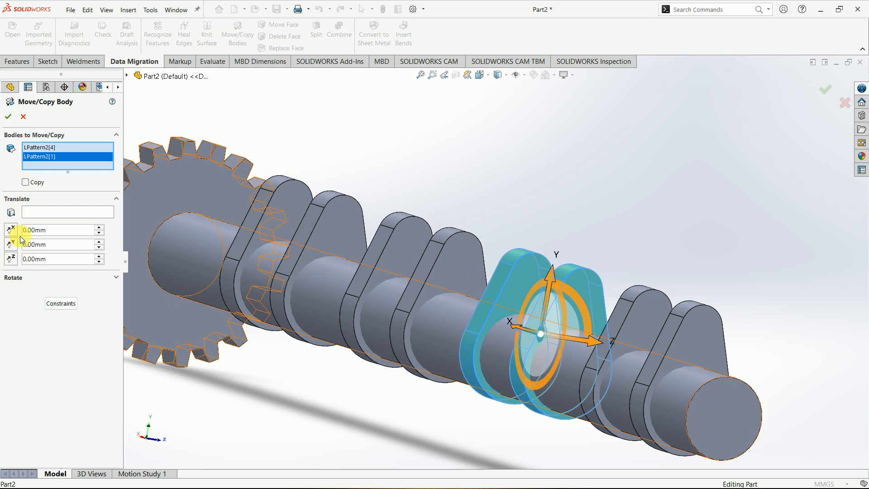
{"action": "left_click", "coordinate": [13, 278]}
{"action": "scroll", "coordinate": [474, 305], "scroll_direction": "up", "scroll_amount": 3}
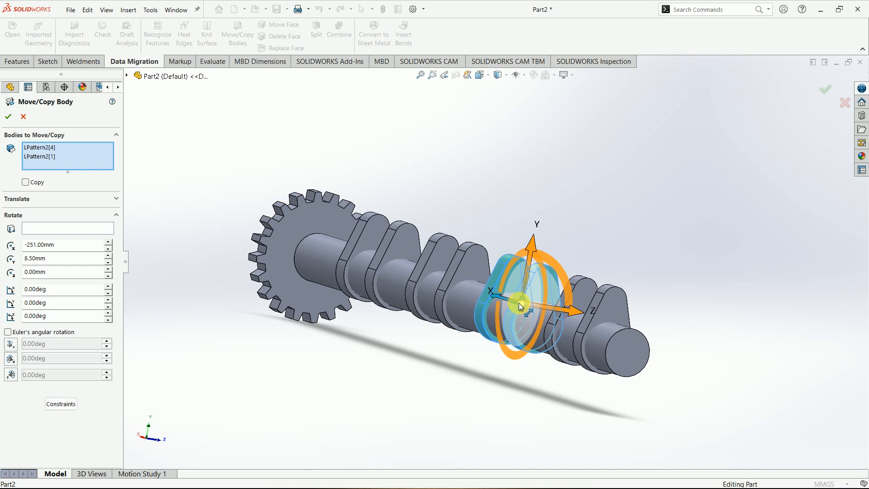
{"action": "middle_click_drag", "start_coordinate": [501, 301], "coordinate": [510, 316]}
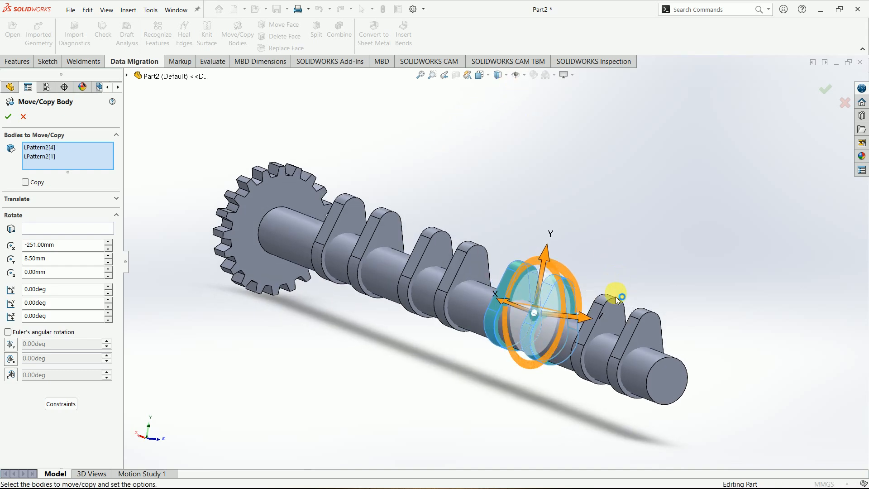
{"action": "scroll", "coordinate": [661, 379], "scroll_direction": "down", "scroll_amount": 3}
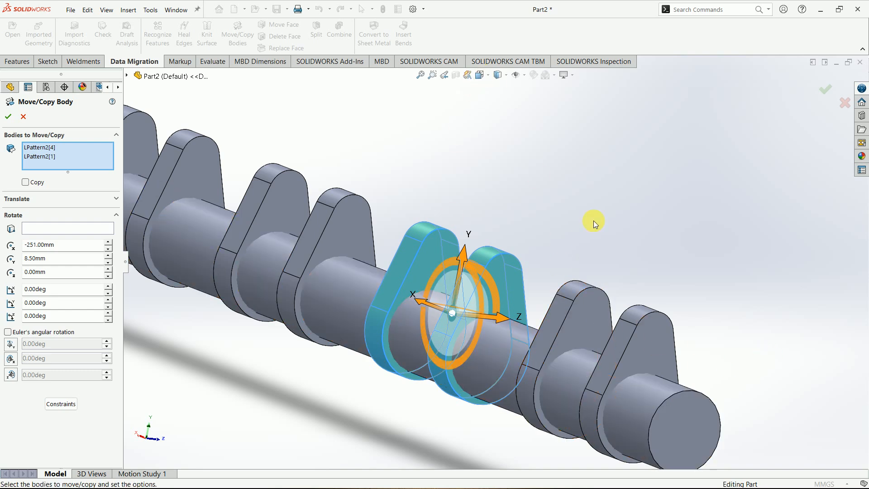
Show the temporary axes in the model
{"action": "left_click", "coordinate": [524, 76]}
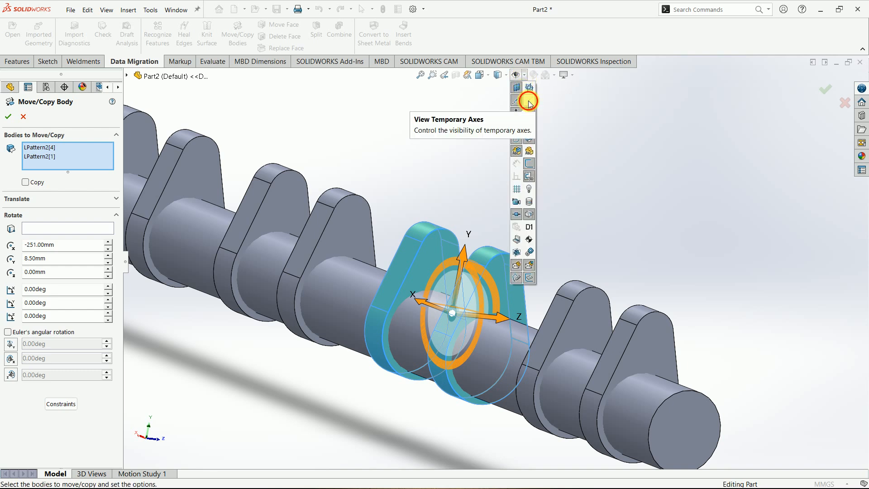
{"action": "left_click", "coordinate": [529, 101]}
{"action": "left_click", "coordinate": [829, 186]}
Rotate the chosen lobe pair 60° about the shaft's temporary axis and accept the body move
{"action": "scroll", "coordinate": [520, 304], "scroll_direction": "up", "scroll_amount": 1}
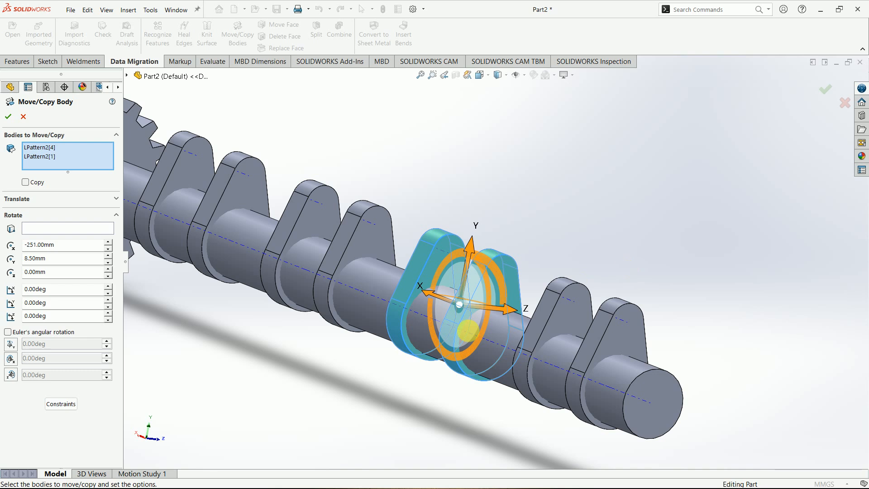
{"action": "scroll", "coordinate": [347, 381], "scroll_direction": "down", "scroll_amount": 2}
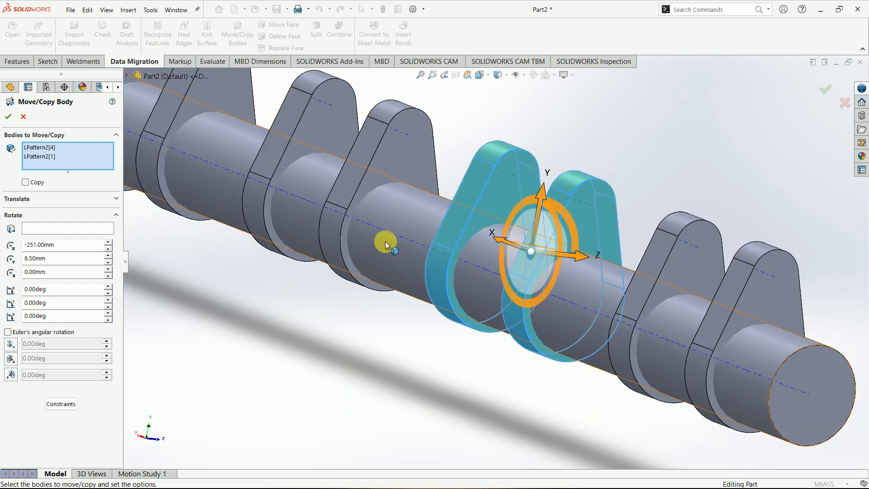
{"action": "left_click", "coordinate": [68, 230]}
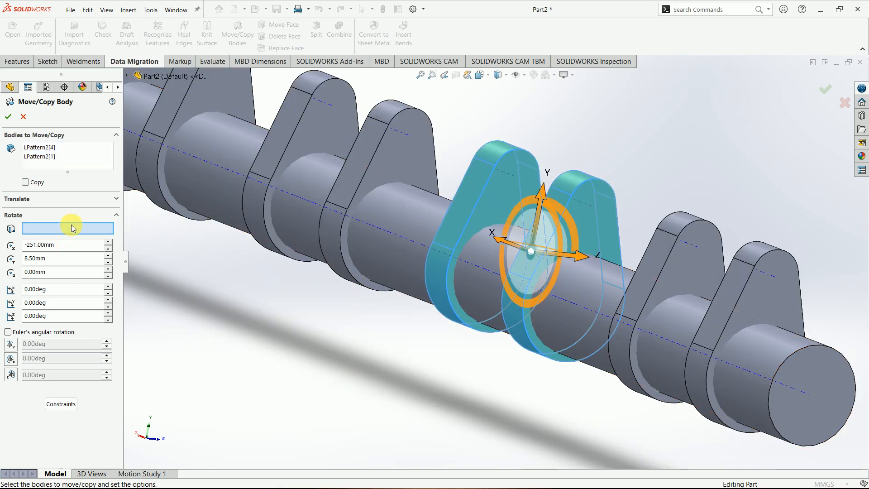
{"action": "left_click", "coordinate": [406, 244]}
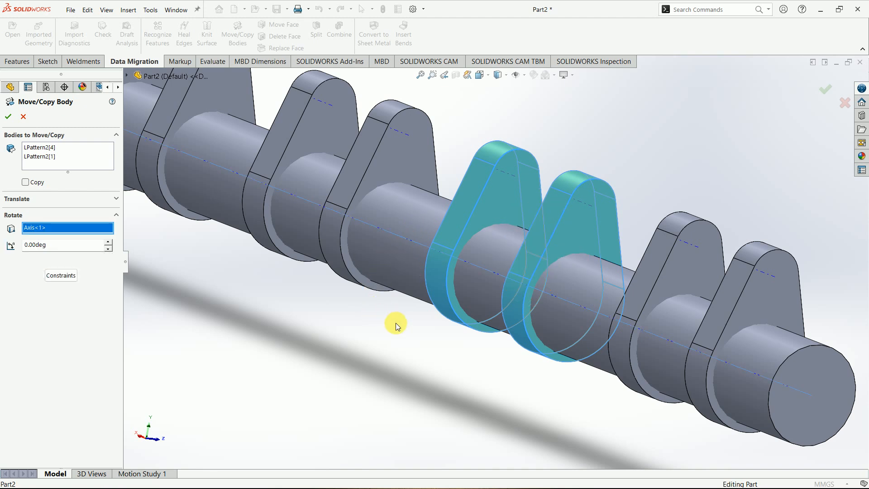
{"action": "double_click", "coordinate": [55, 251]}
{"action": "type", "text": "60"}
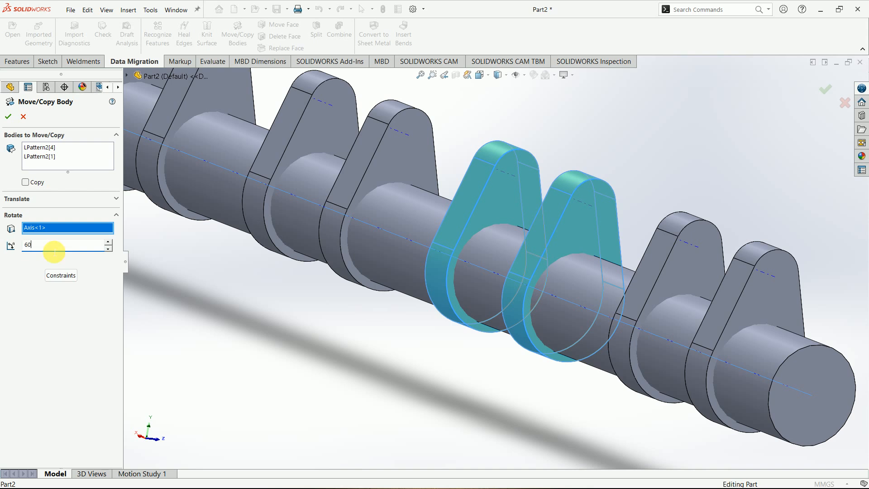
{"action": "key", "text": "Return"}
{"action": "key", "text": "Return"}
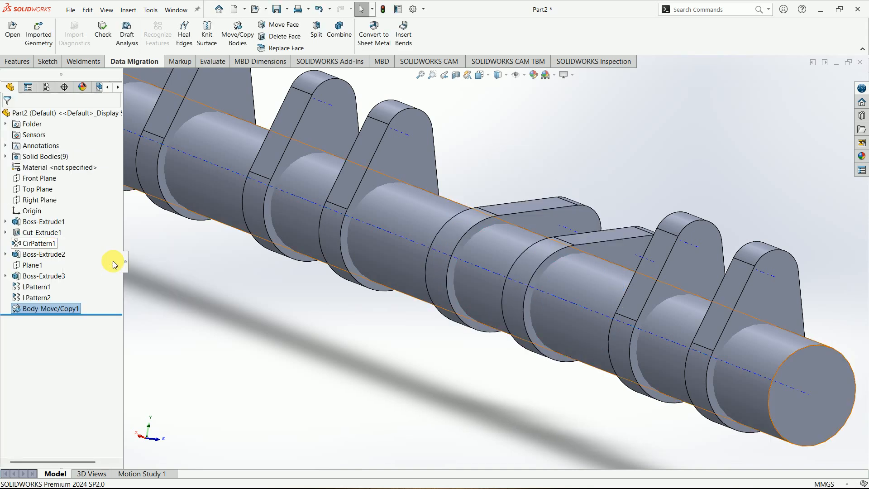
Switch to the Engine Assembly PDF in Chrome to check the cam angles in section CC-CC, and return to SOLIDWORKS
{"action": "scroll", "coordinate": [367, 243], "scroll_direction": "up", "scroll_amount": 4}
{"action": "left_click", "coordinate": [374, 277]}
{"action": "middle_click_drag", "start_coordinate": [388, 297], "coordinate": [374, 303]}
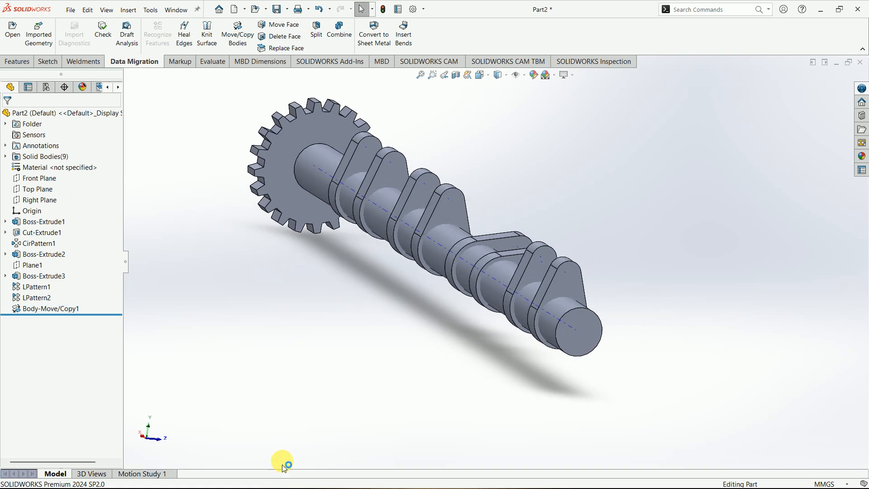
{"action": "left_click", "coordinate": [305, 475]}
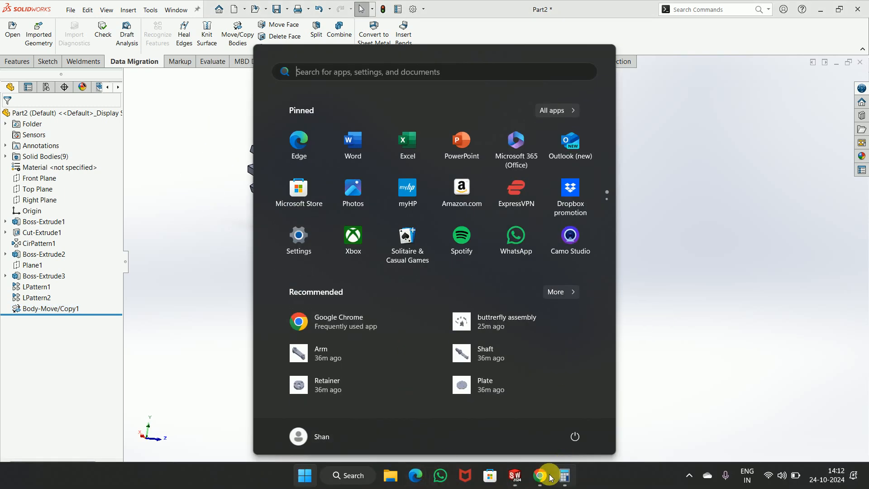
{"action": "left_click", "coordinate": [565, 475]}
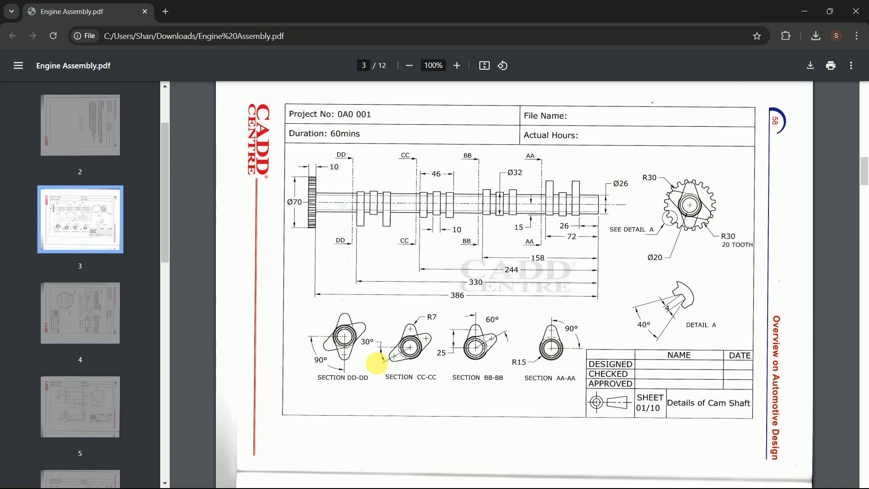
{"action": "left_click", "coordinate": [804, 11]}
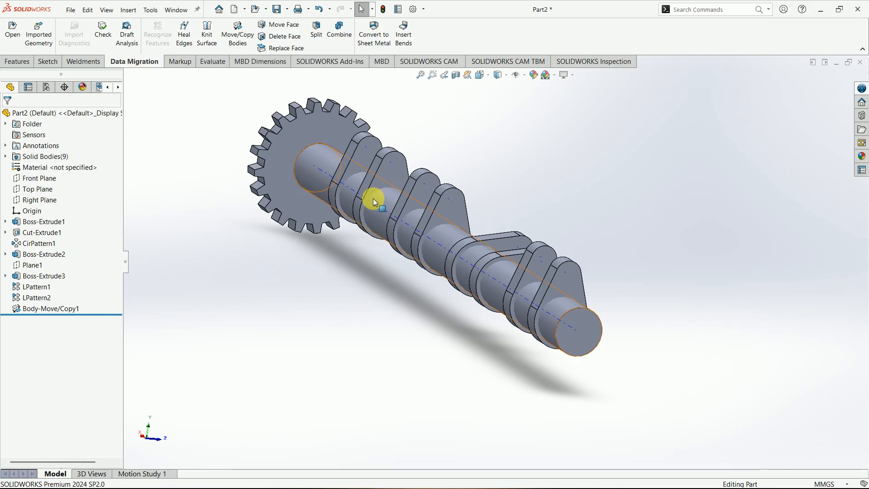
Rotate the third lobe pair from the shaft's free end 240° about the shaft axis with Move/Copy Body and accept it
{"action": "left_click", "coordinate": [227, 46]}
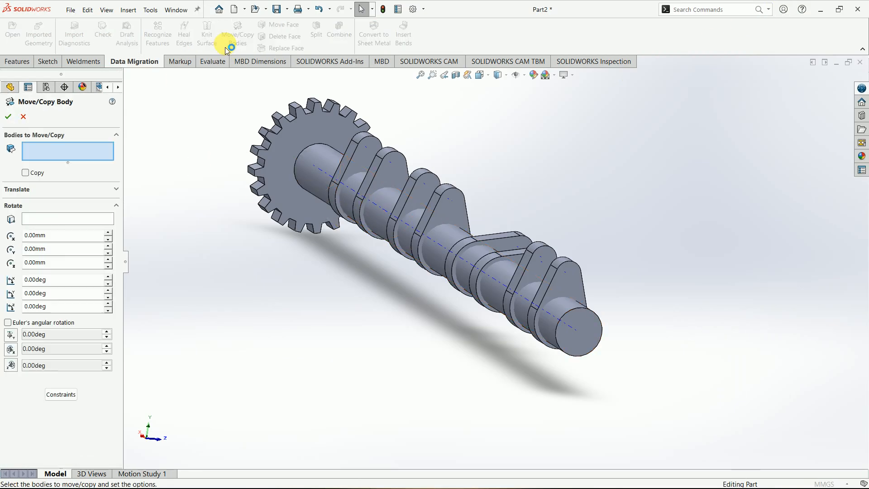
{"action": "left_click", "coordinate": [412, 188]}
{"action": "left_click", "coordinate": [406, 184]}
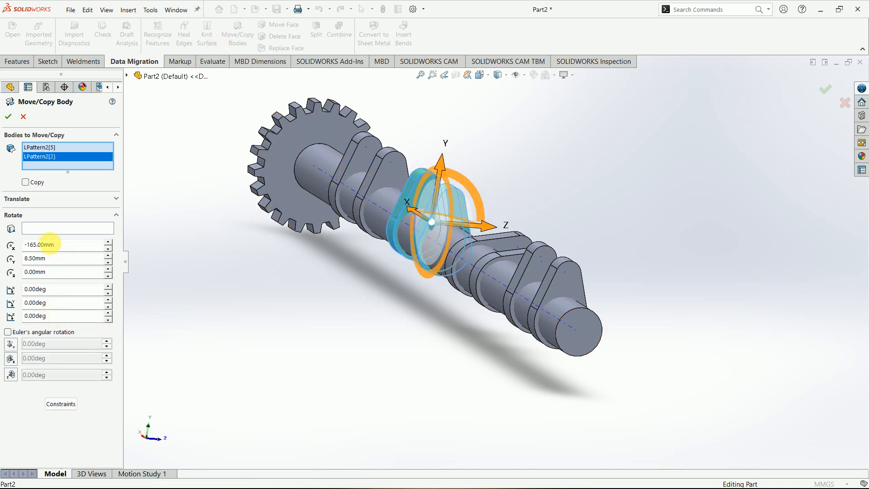
{"action": "left_click", "coordinate": [59, 228]}
{"action": "scroll", "coordinate": [380, 229], "scroll_direction": "down", "scroll_amount": 4}
{"action": "left_click", "coordinate": [417, 200]}
{"action": "left_click", "coordinate": [74, 249]}
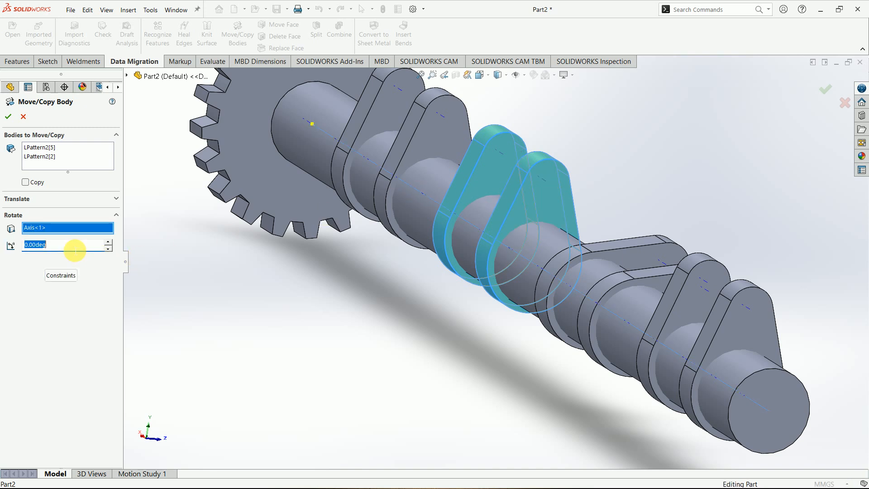
{"action": "type", "text": "240"}
{"action": "key", "text": "Return"}
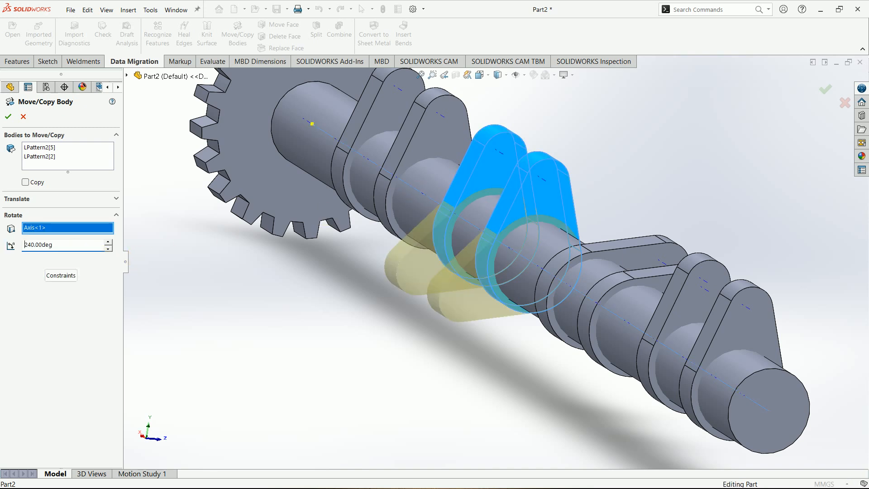
{"action": "key", "text": "Return"}
{"action": "scroll", "coordinate": [531, 214], "scroll_direction": "up", "scroll_amount": 3}
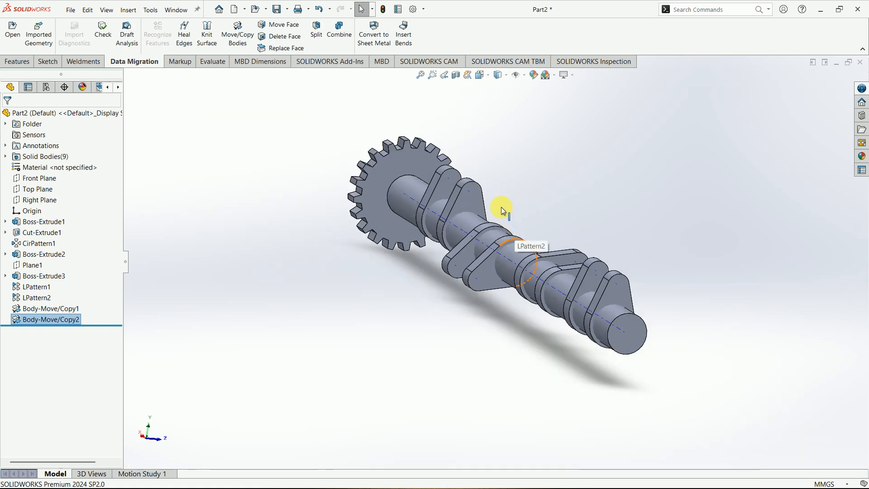
Rotate the lobe pair nearest the gear disc 180° about the shaft's axis with Move/Copy Body and accept it
{"action": "left_click", "coordinate": [249, 38]}
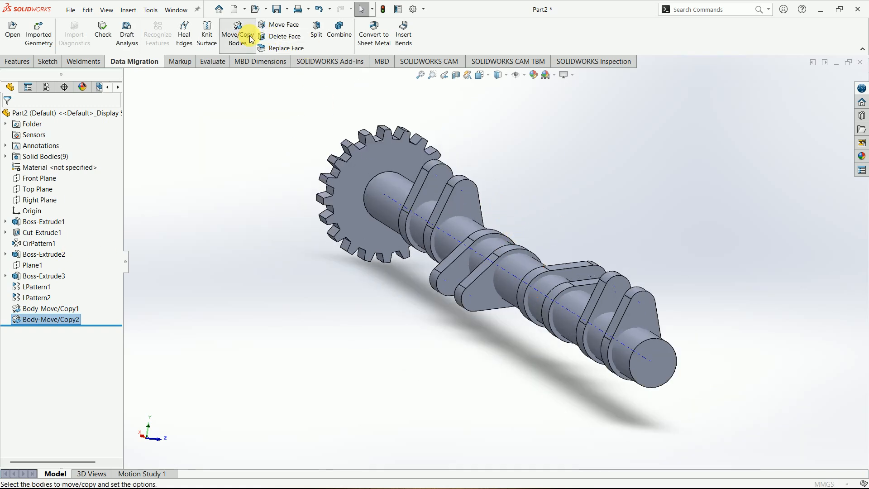
{"action": "scroll", "coordinate": [464, 197], "scroll_direction": "down", "scroll_amount": 2}
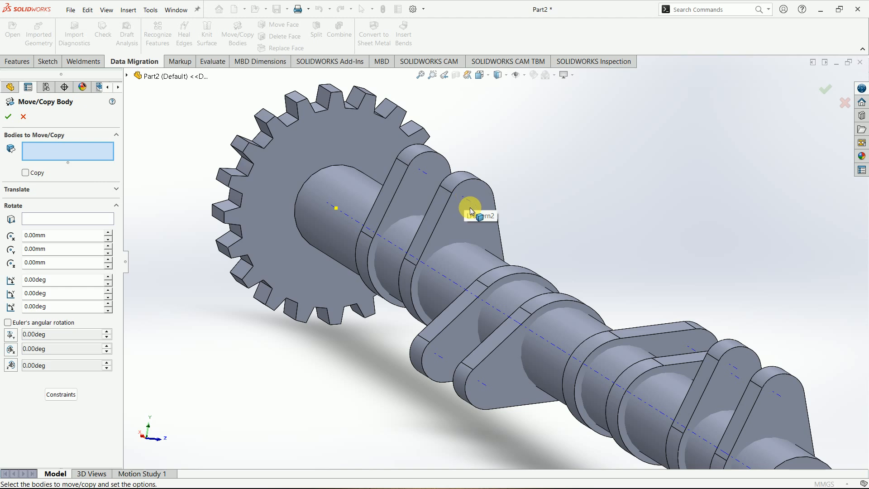
{"action": "left_click", "coordinate": [471, 187]}
{"action": "left_click", "coordinate": [417, 170]}
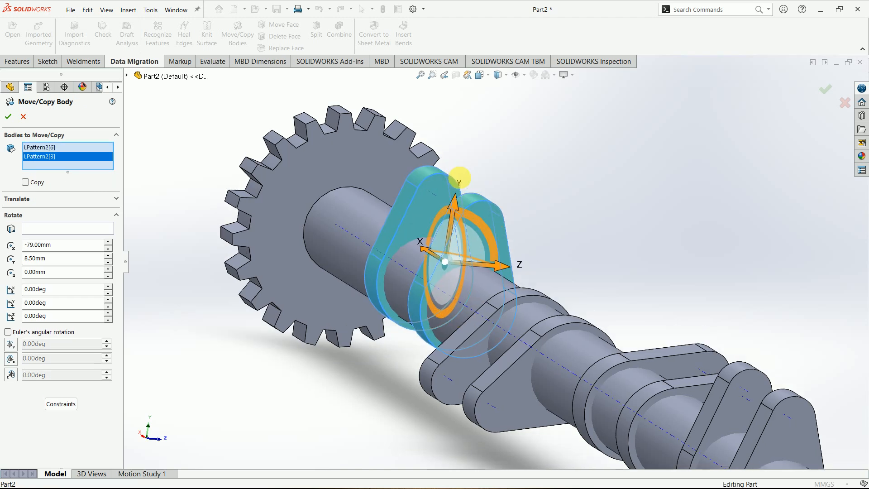
{"action": "left_click", "coordinate": [68, 230]}
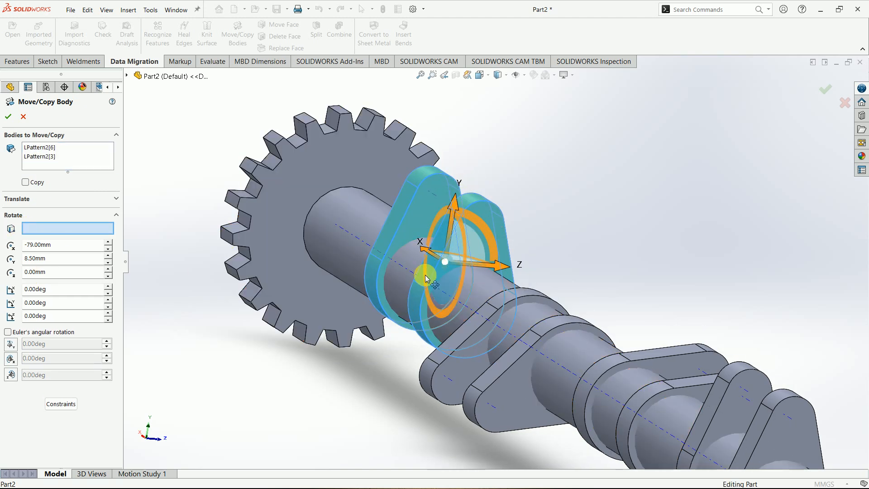
{"action": "left_click", "coordinate": [345, 230]}
{"action": "scroll", "coordinate": [529, 233], "scroll_direction": "up", "scroll_amount": 3}
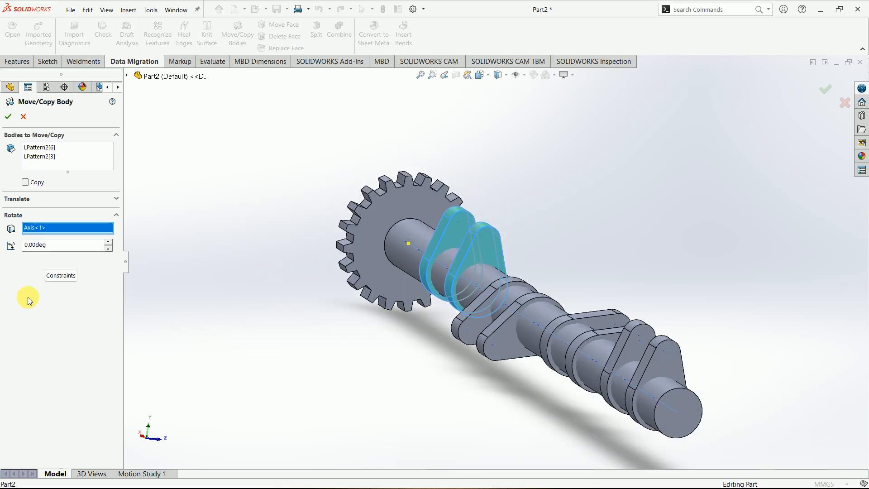
{"action": "left_click", "coordinate": [44, 245]}
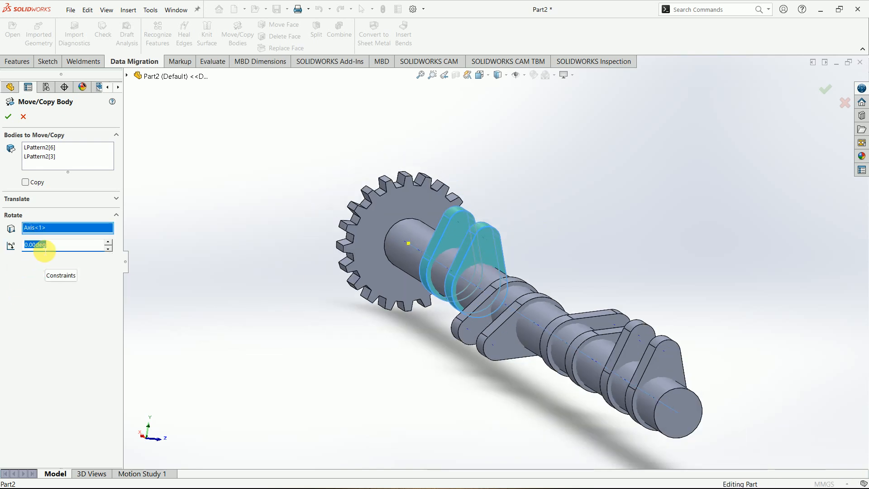
{"action": "type", "text": "180"}
{"action": "key", "text": "Return"}
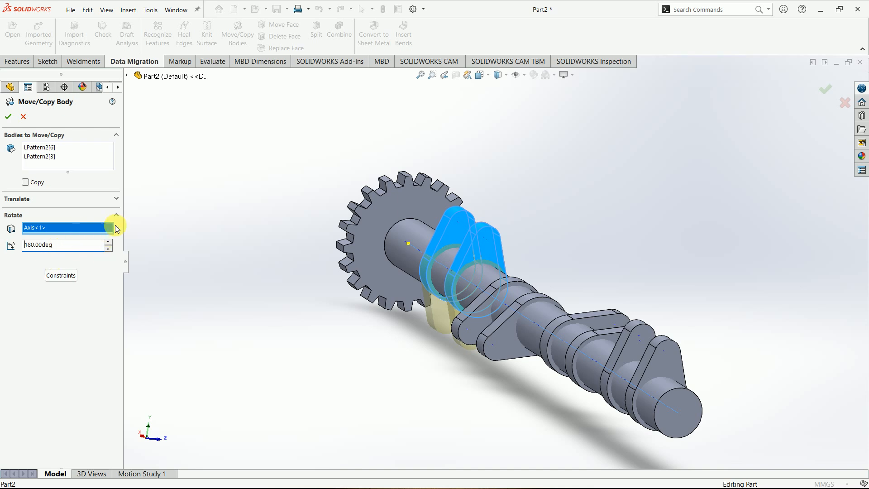
{"action": "left_click", "coordinate": [8, 116]}
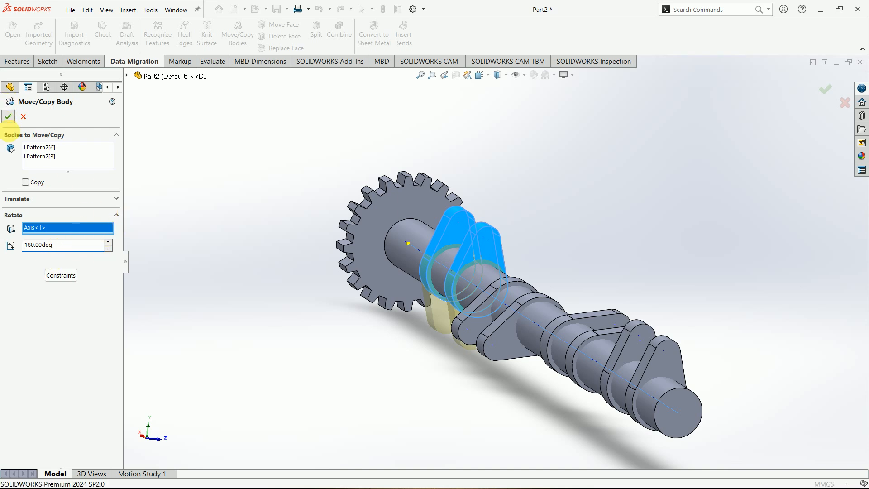
Combine the gear disc, shaft and all lobes into a single body with the Add operation
{"action": "middle_click_drag", "start_coordinate": [422, 252], "coordinate": [466, 259]}
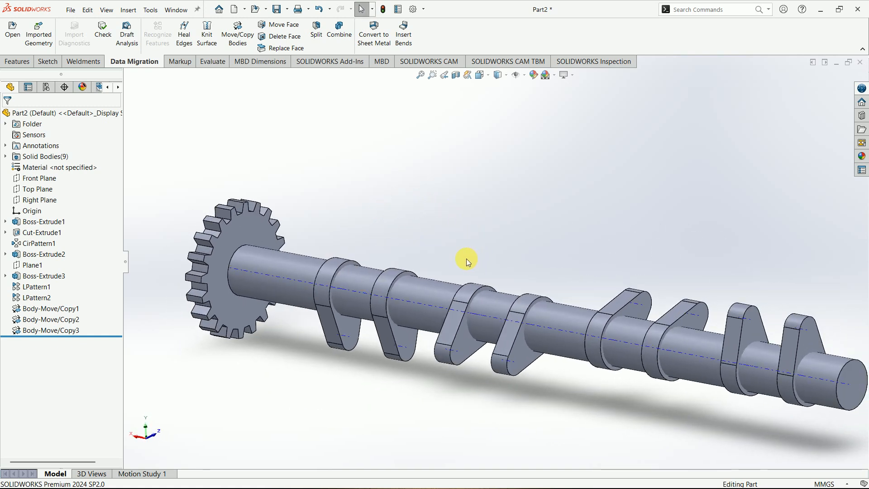
{"action": "scroll", "coordinate": [388, 260], "scroll_direction": "up", "scroll_amount": 3}
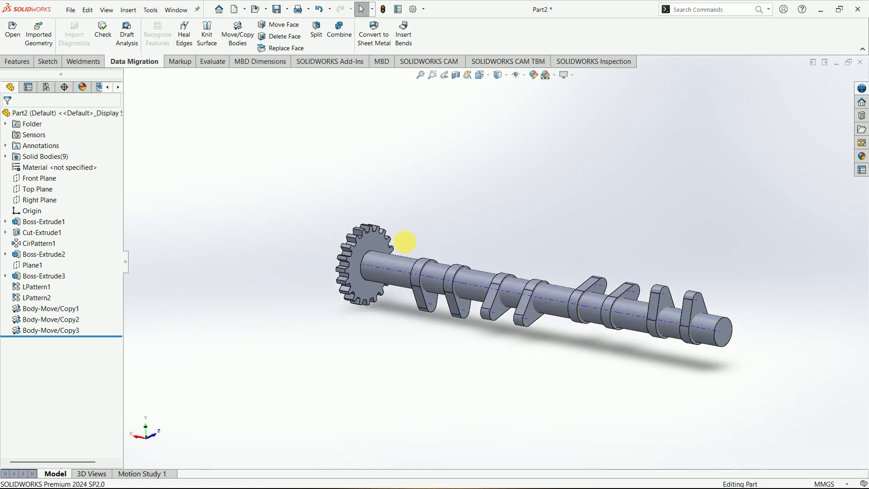
{"action": "left_click", "coordinate": [344, 36]}
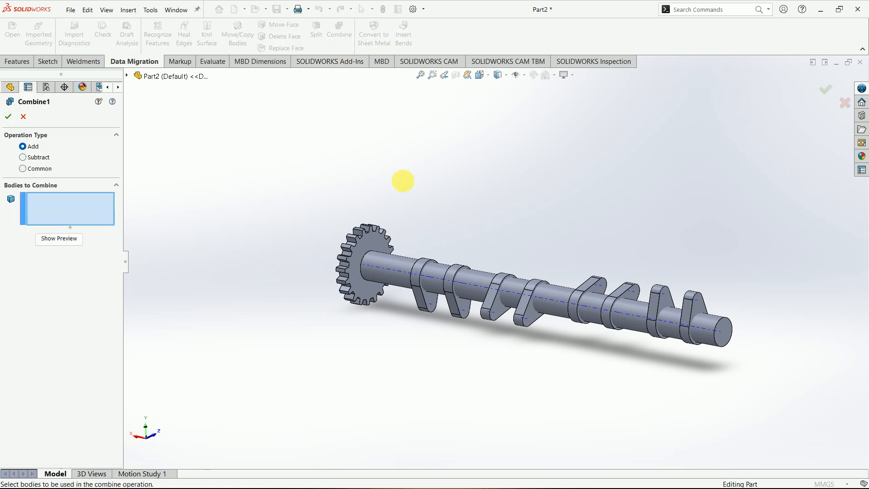
{"action": "scroll", "coordinate": [564, 243], "scroll_direction": "up", "scroll_amount": 1}
{"action": "left_click_drag", "start_coordinate": [675, 255], "coordinate": [220, 368]}
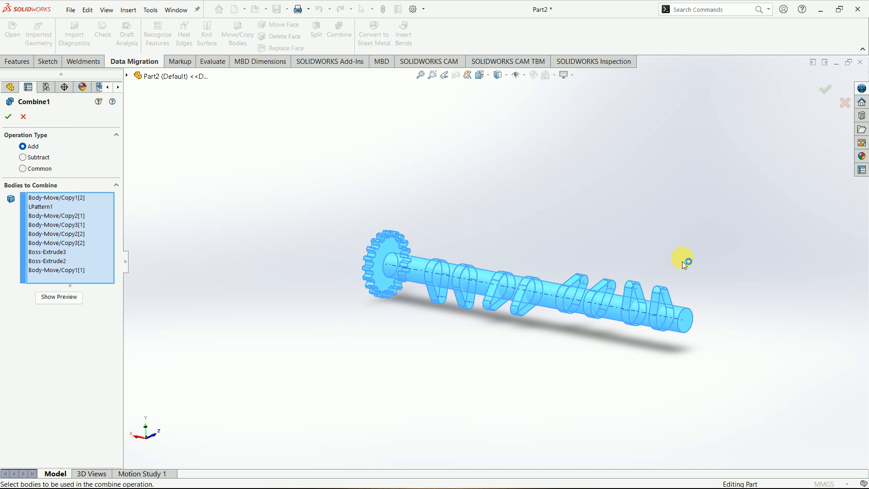
{"action": "left_click", "coordinate": [8, 117]}
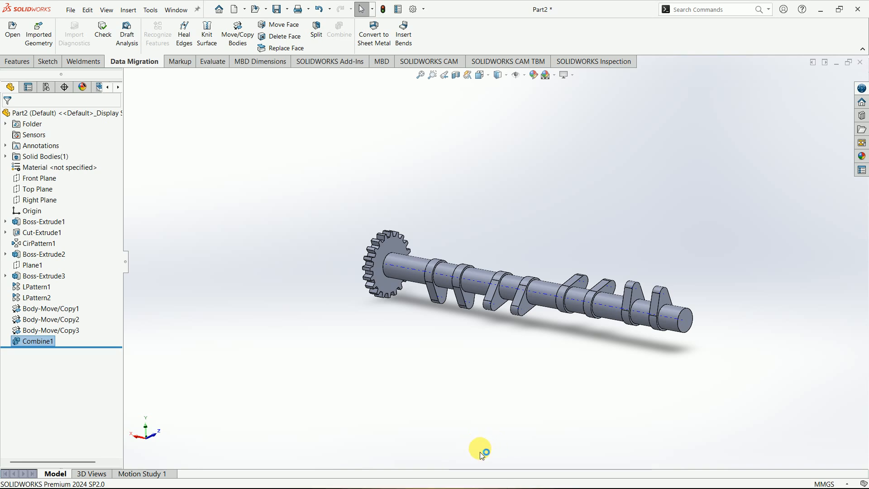
Start a sketch on the shaft's free end face and hide the temporary axes
{"action": "middle_click_drag", "start_coordinate": [483, 451], "coordinate": [458, 456]}
{"action": "scroll", "coordinate": [585, 402], "scroll_direction": "down", "scroll_amount": 2}
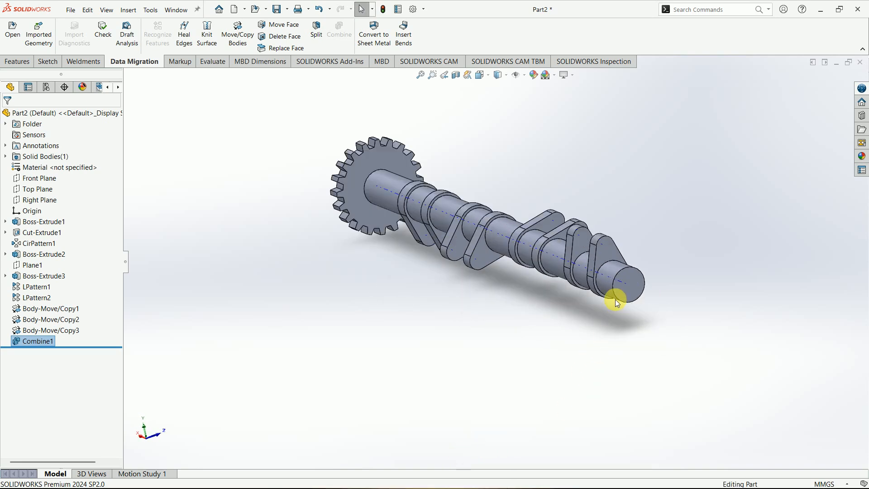
{"action": "left_click", "coordinate": [631, 280]}
{"action": "left_click", "coordinate": [667, 242]}
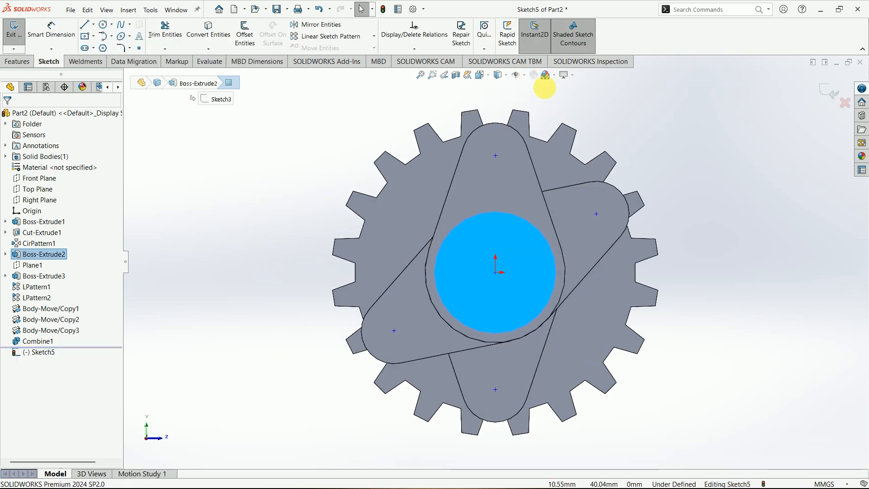
{"action": "left_click", "coordinate": [526, 76]}
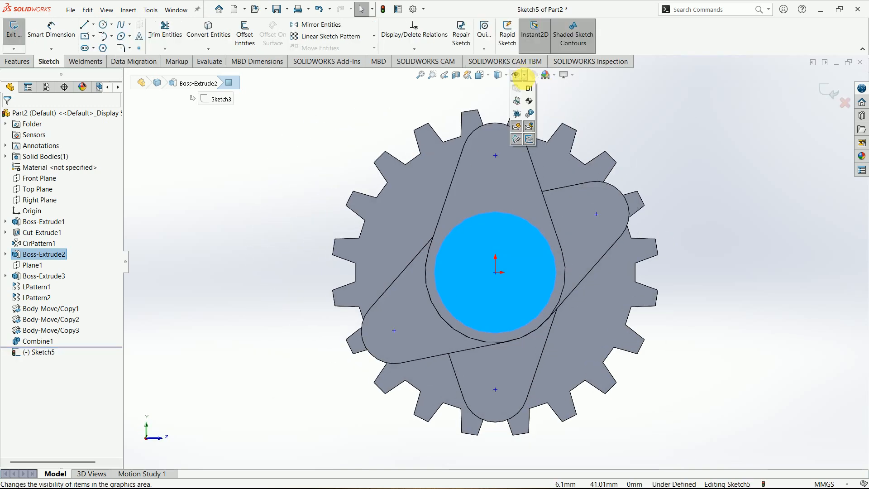
{"action": "left_click", "coordinate": [600, 114]}
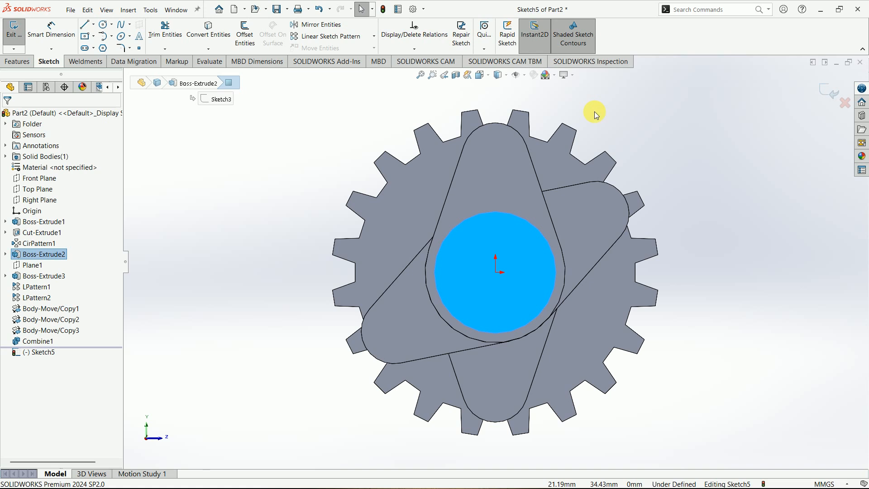
Sketch a circle about 17.4 mm in diameter centred on the origin of the shaft's end face
{"action": "right_click_drag", "start_coordinate": [281, 311], "coordinate": [344, 303]}
{"action": "left_click", "coordinate": [499, 272]}
{"action": "left_click", "coordinate": [510, 239]}
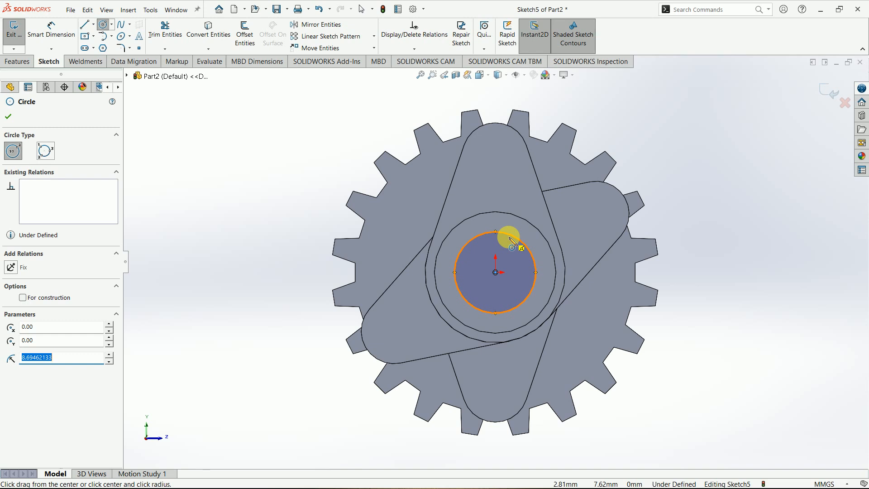
{"action": "type", "text": "r"}
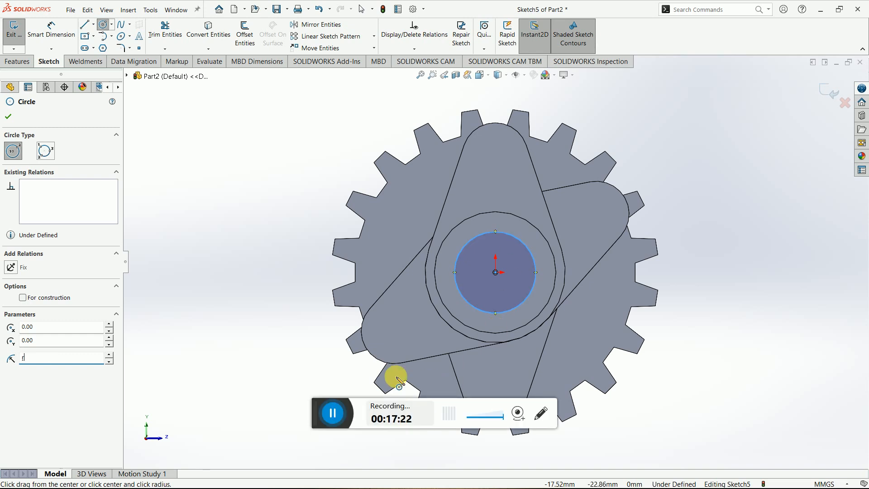
{"action": "left_click", "coordinate": [332, 412]}
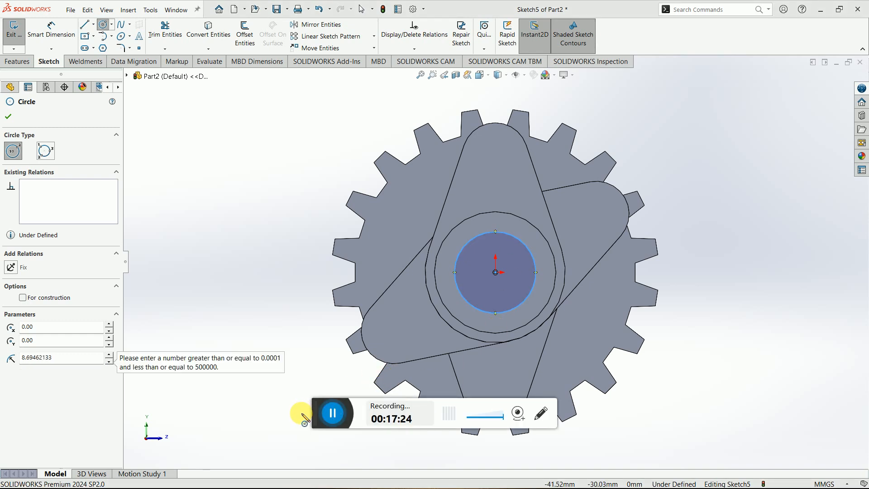
Dimension the circle's diameter as 20 mm and exit the sketch
{"action": "right_click_drag", "start_coordinate": [543, 357], "coordinate": [554, 301]}
{"action": "left_click", "coordinate": [529, 248]}
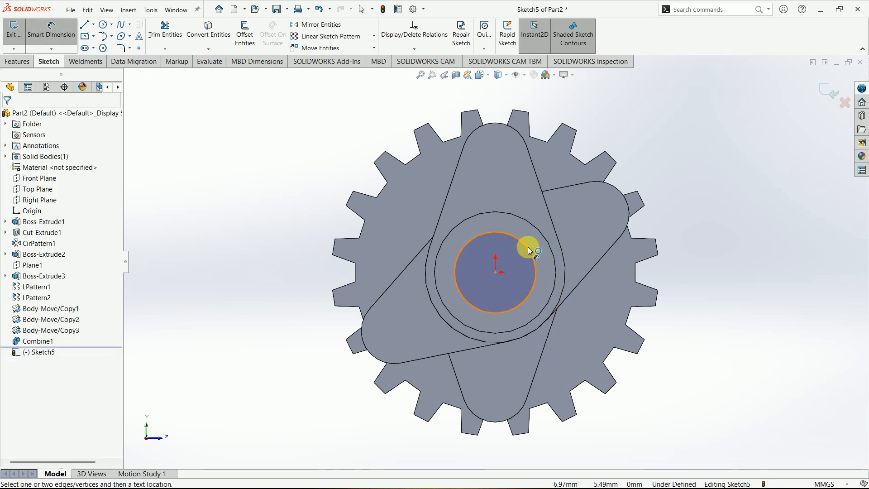
{"action": "left_click", "coordinate": [664, 174]}
{"action": "type", "text": "20"}
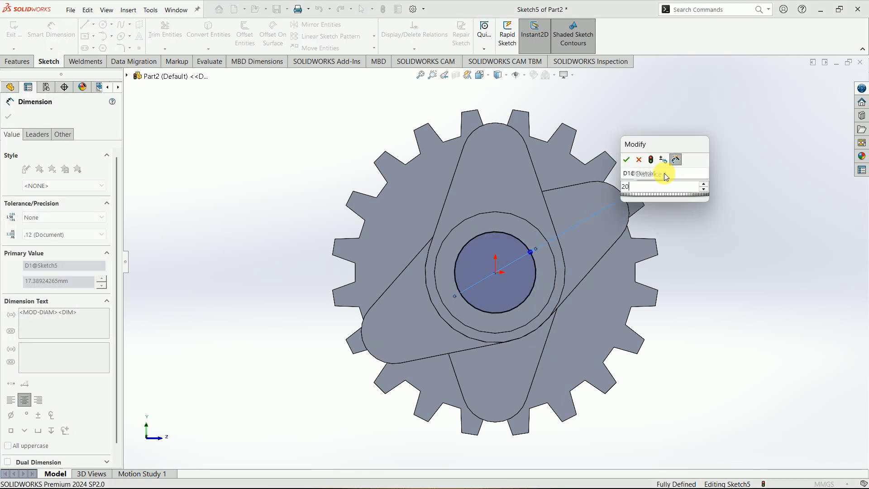
{"action": "key", "text": "Return"}
{"action": "left_click", "coordinate": [844, 97]}
{"action": "left_click", "coordinate": [496, 274]}
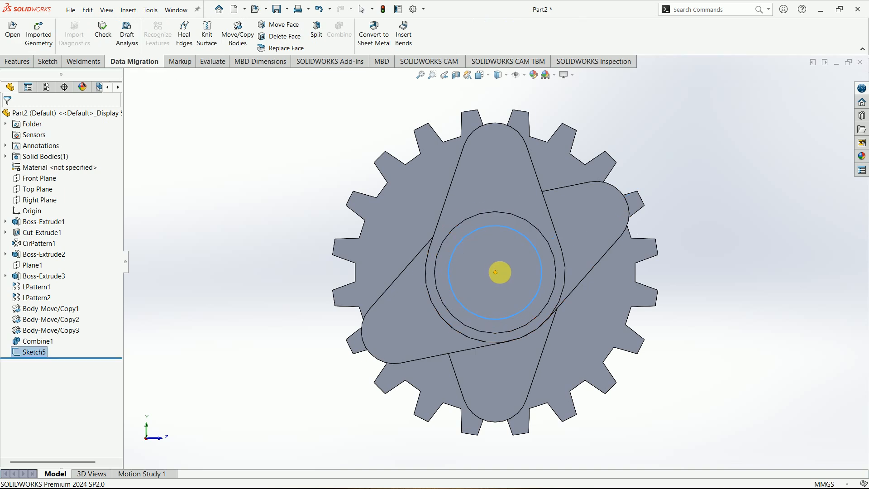
Cut the circle through the whole shaft and gear disc with an Extruded Cut set to Up To Next
{"action": "middle_click_drag", "start_coordinate": [497, 274], "coordinate": [519, 300]}
{"action": "scroll", "coordinate": [517, 299], "scroll_direction": "up", "scroll_amount": 5}
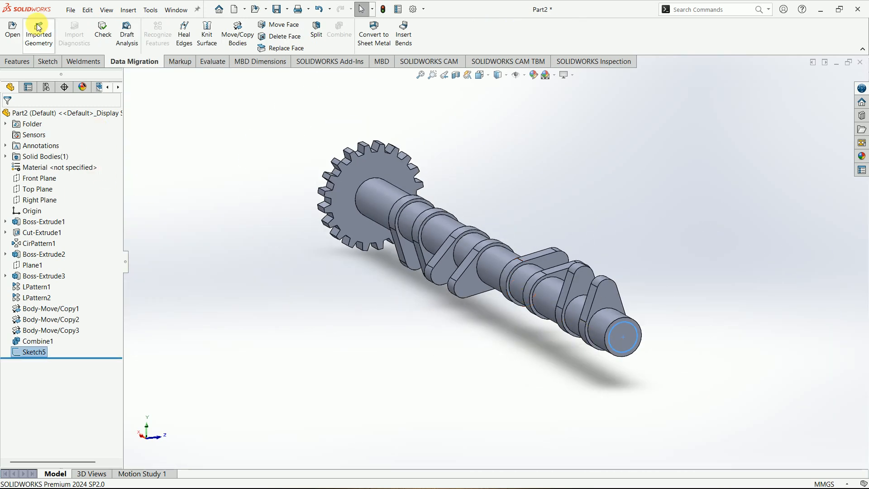
{"action": "left_click", "coordinate": [10, 62]}
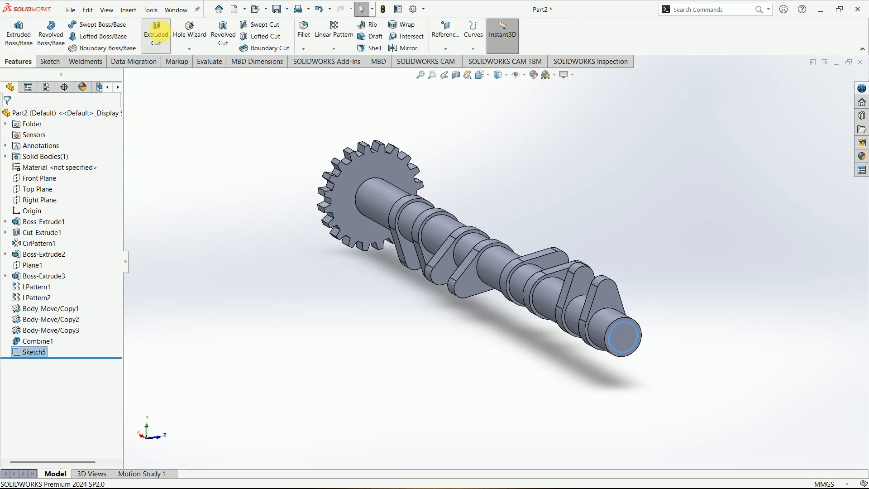
{"action": "left_click", "coordinate": [159, 32]}
{"action": "left_click", "coordinate": [27, 178]}
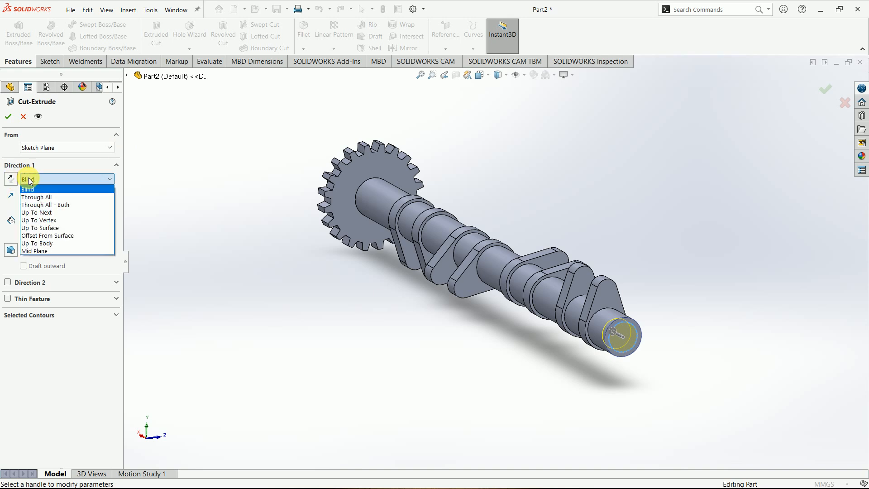
{"action": "left_click", "coordinate": [32, 212]}
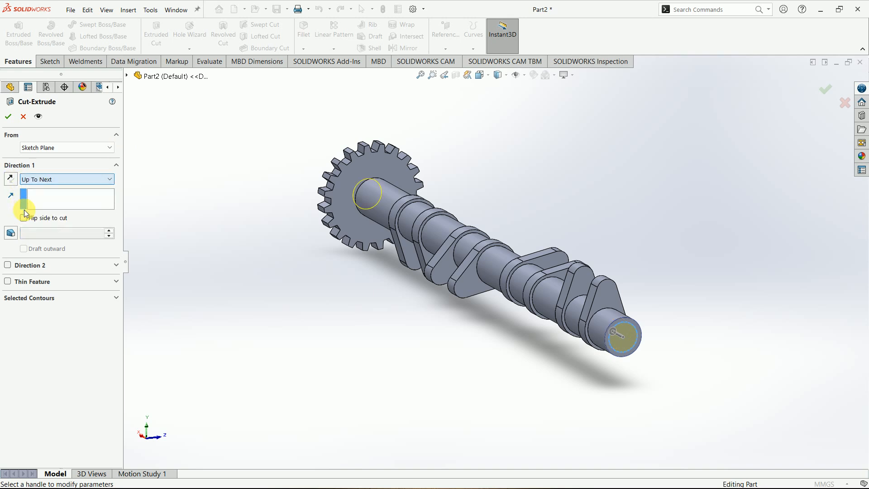
{"action": "middle_click_drag", "start_coordinate": [316, 225], "coordinate": [415, 276]}
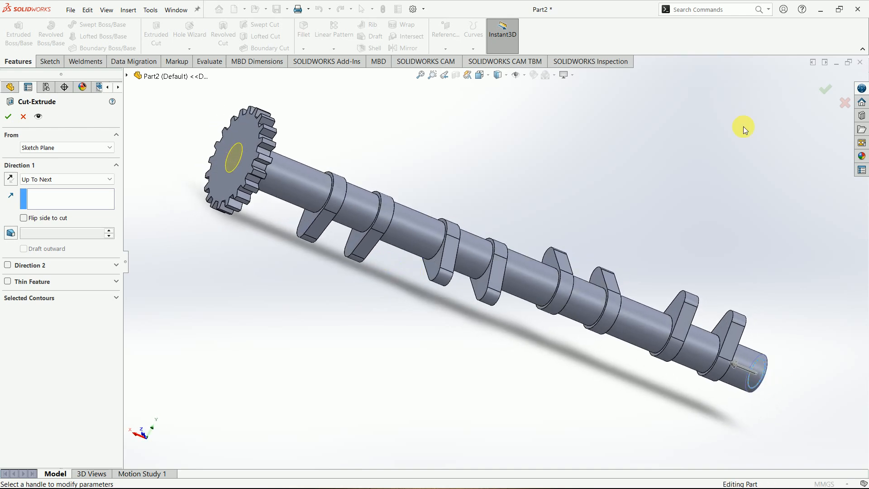
{"action": "left_click", "coordinate": [821, 88]}
{"action": "middle_click_drag", "start_coordinate": [658, 175], "coordinate": [651, 302]}
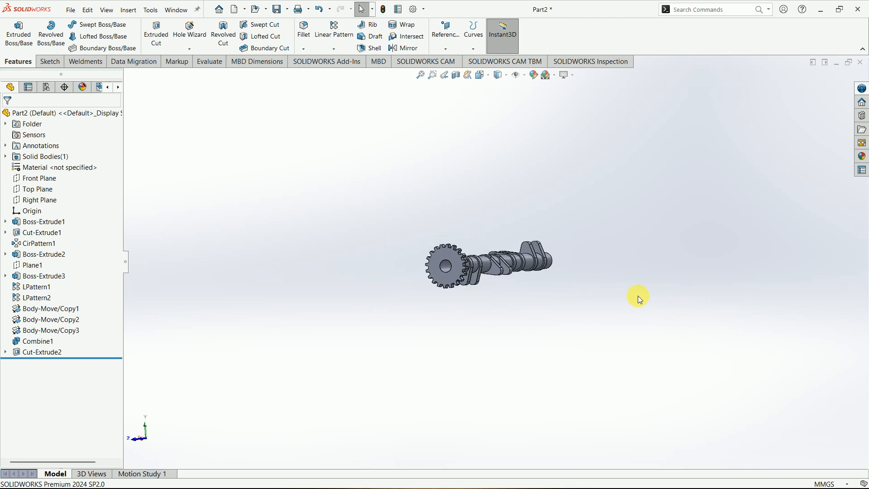